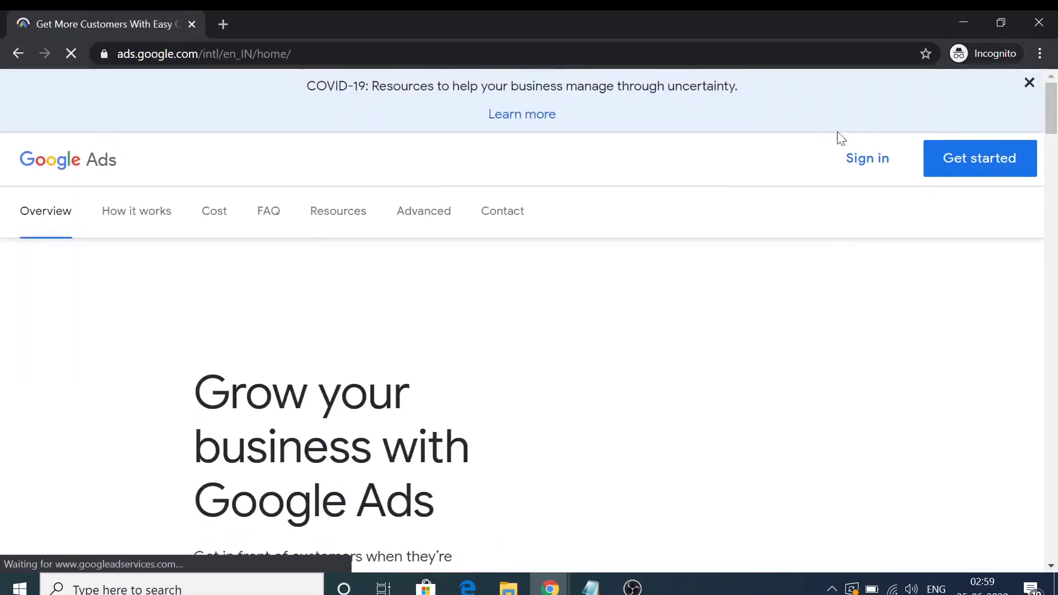
Sign in to Google Ads with the account e-mail and password
left_click(872, 158)
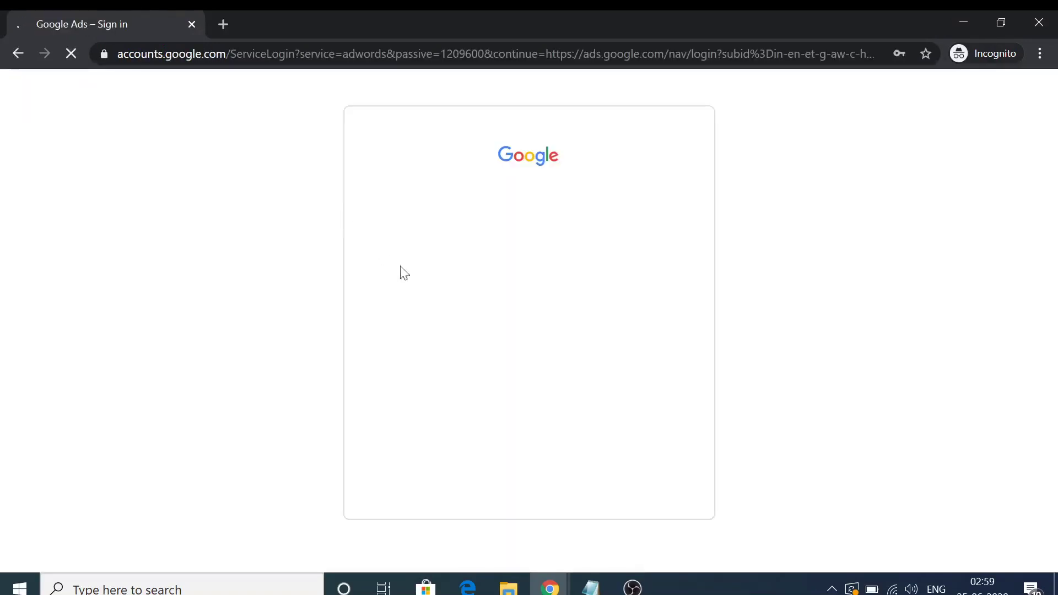
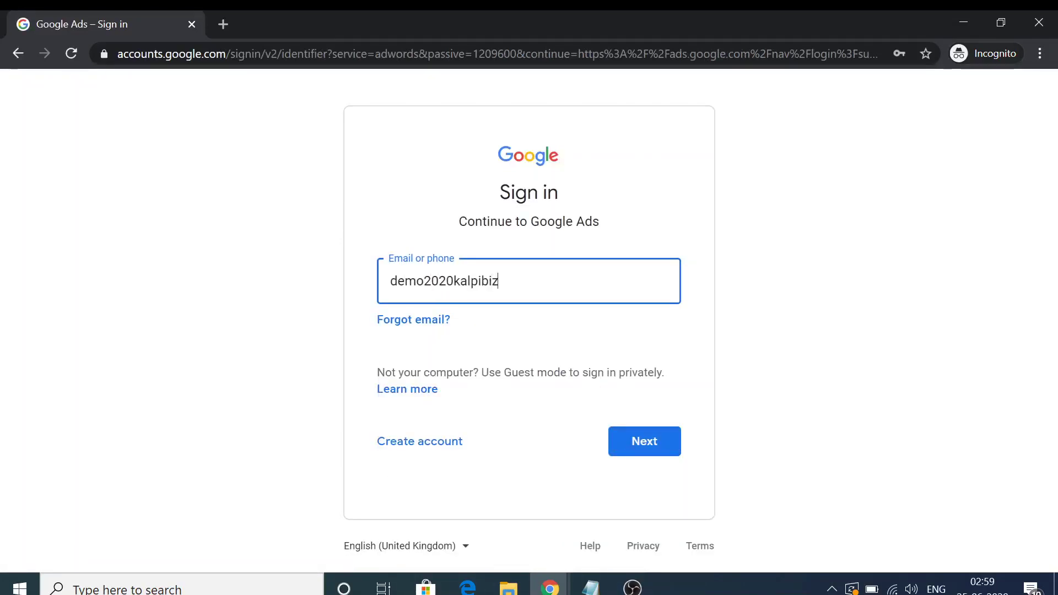
key("Return")
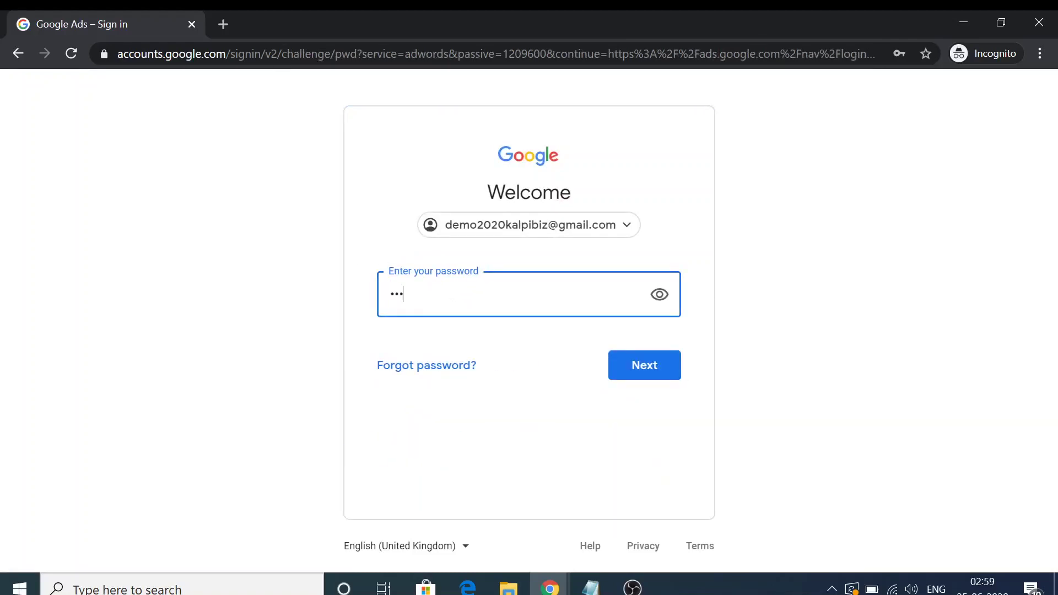
key("Return")
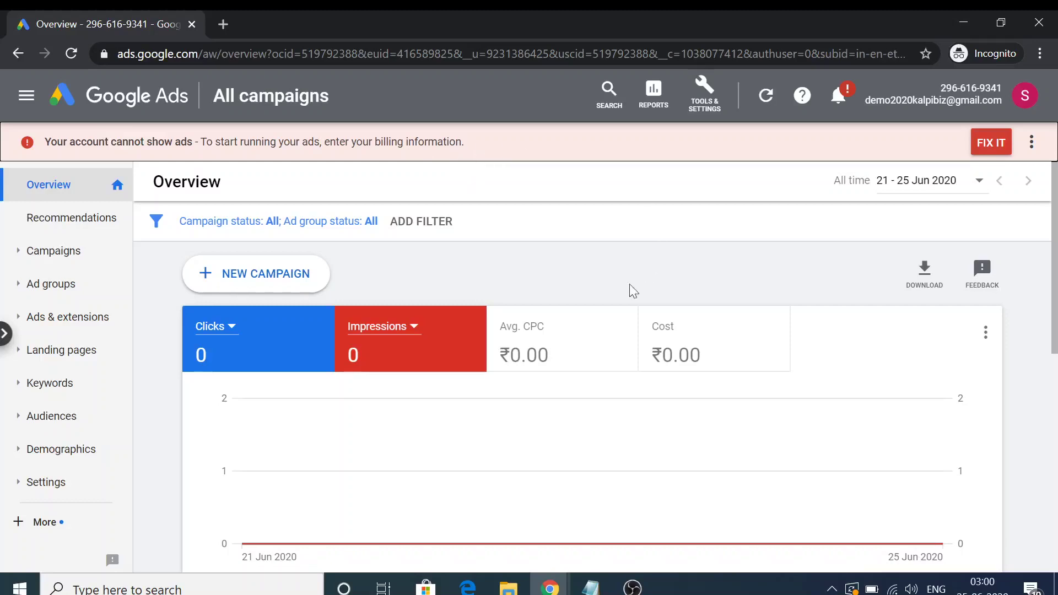
Start a new campaign with the Sales goal and Display type, keeping Standard display campaign
left_click(264, 274)
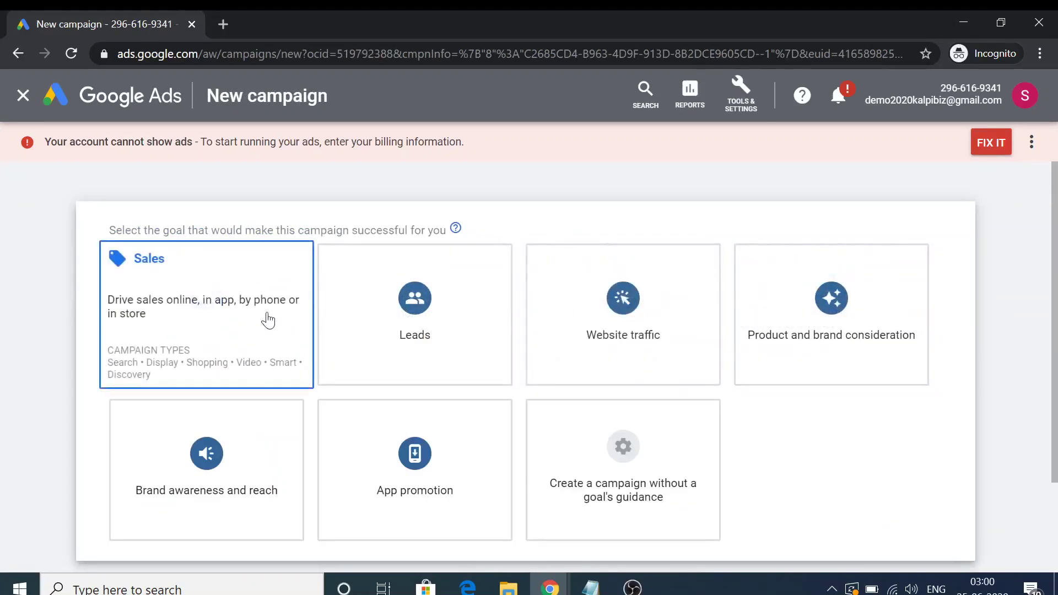
left_click(269, 320)
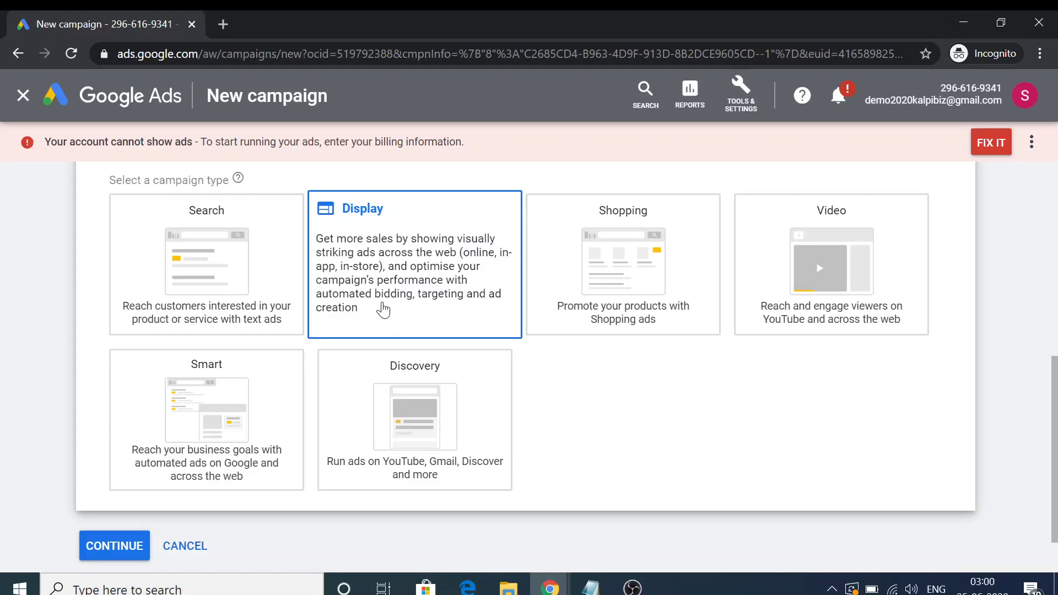
left_click(415, 264)
scroll(415, 274, "down", 3)
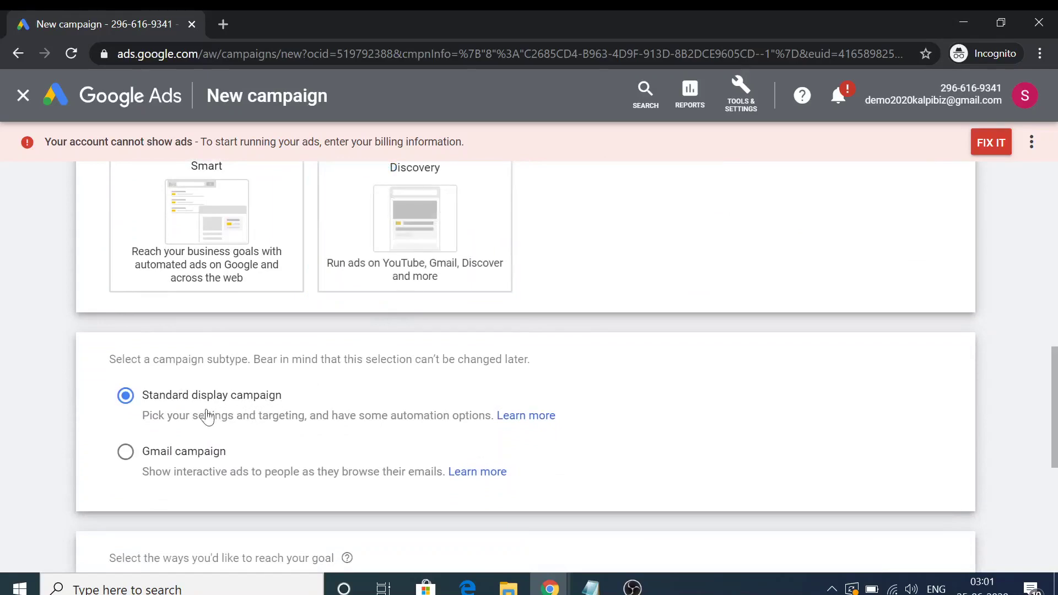
scroll(186, 417, "down", 3)
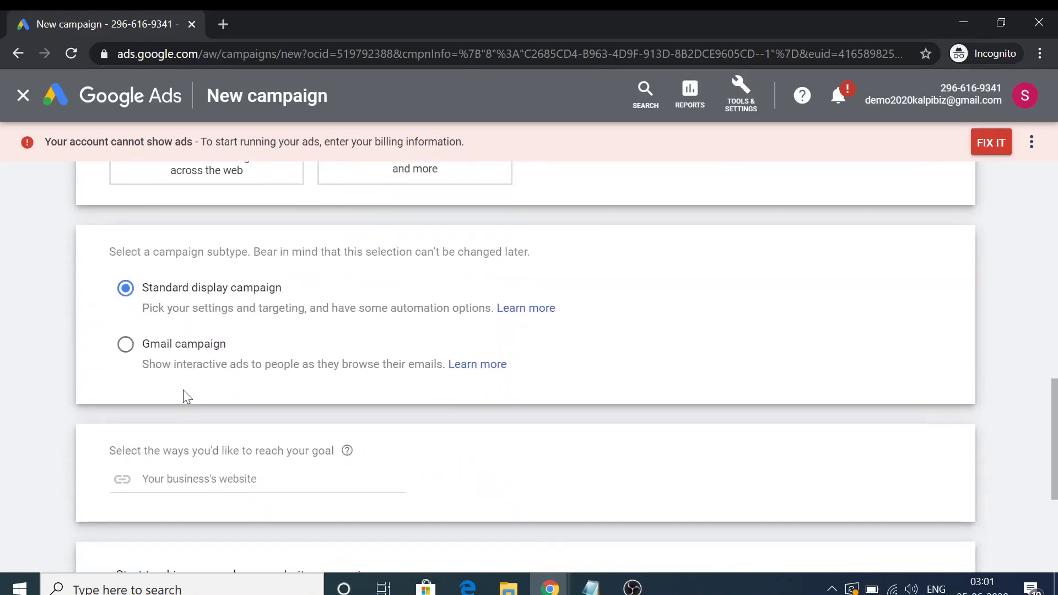
scroll(183, 389, "down", 1)
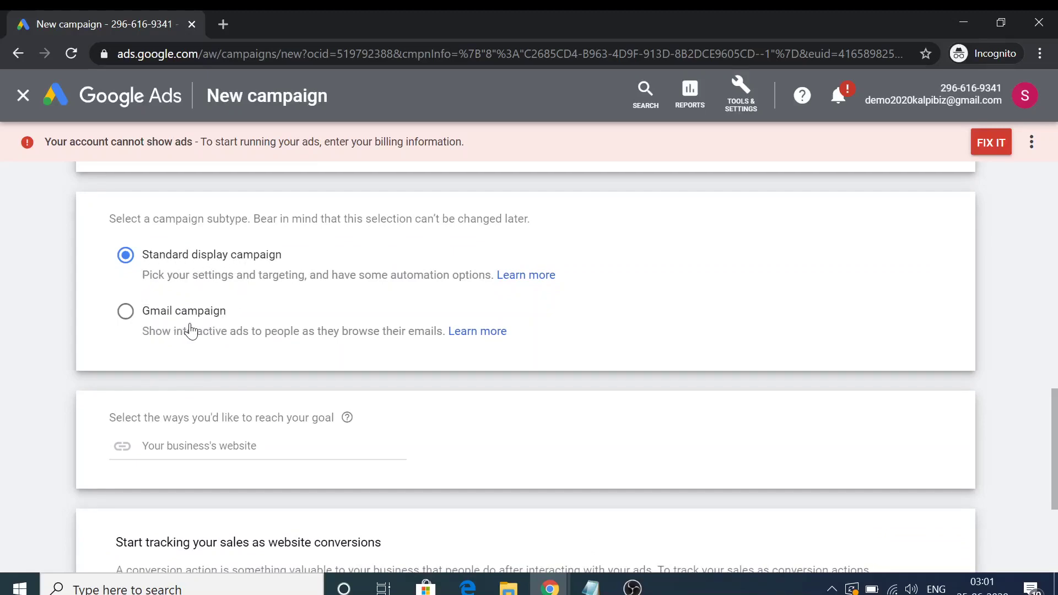
Open Gmail in a new tab beside the campaign and dismiss the Google Meet announcement
left_click(223, 24)
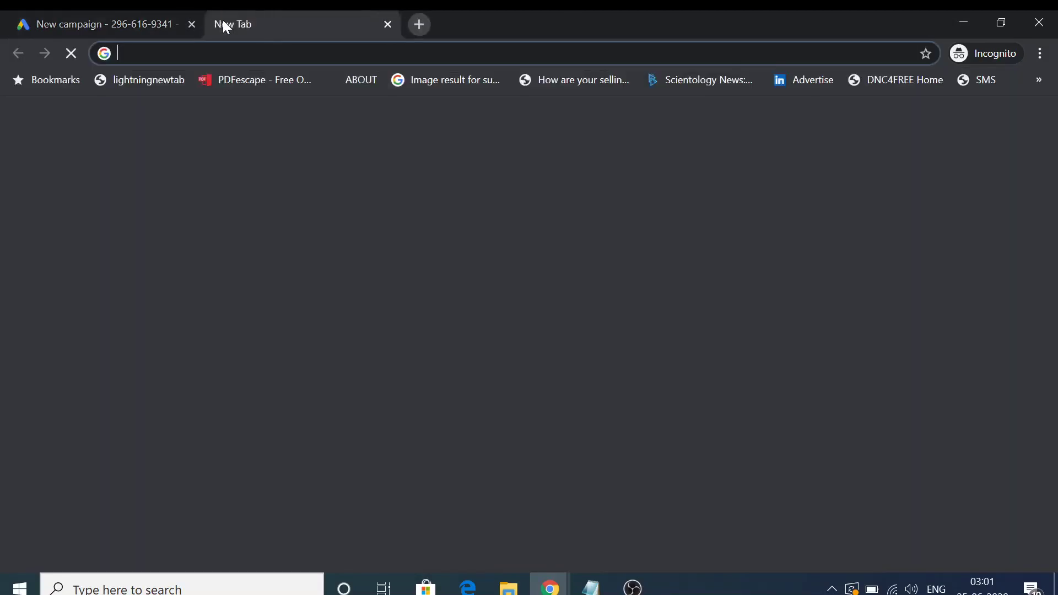
type("mai")
key("Return")
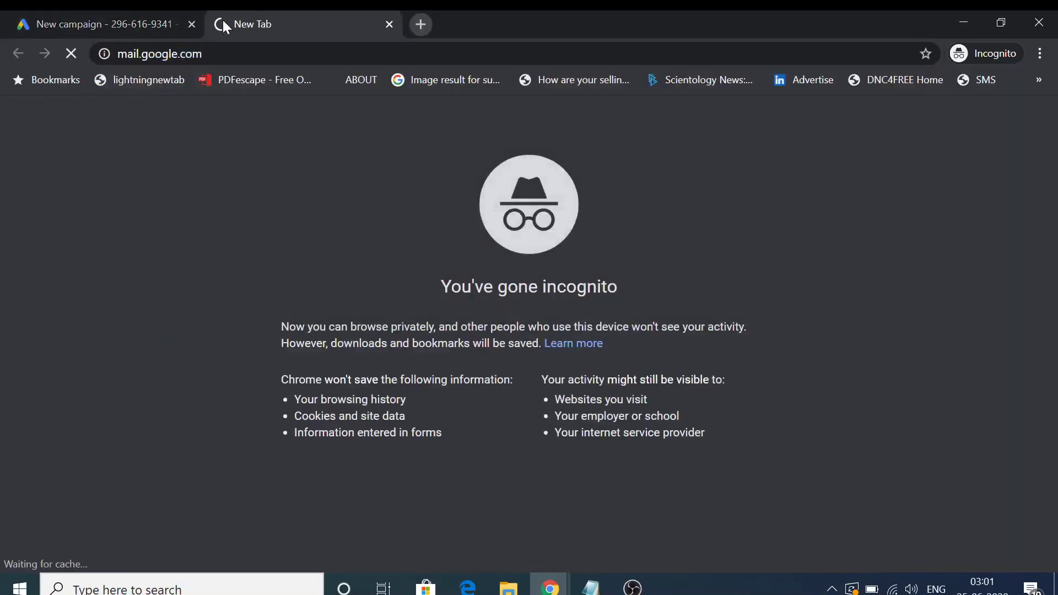
left_click(102, 12)
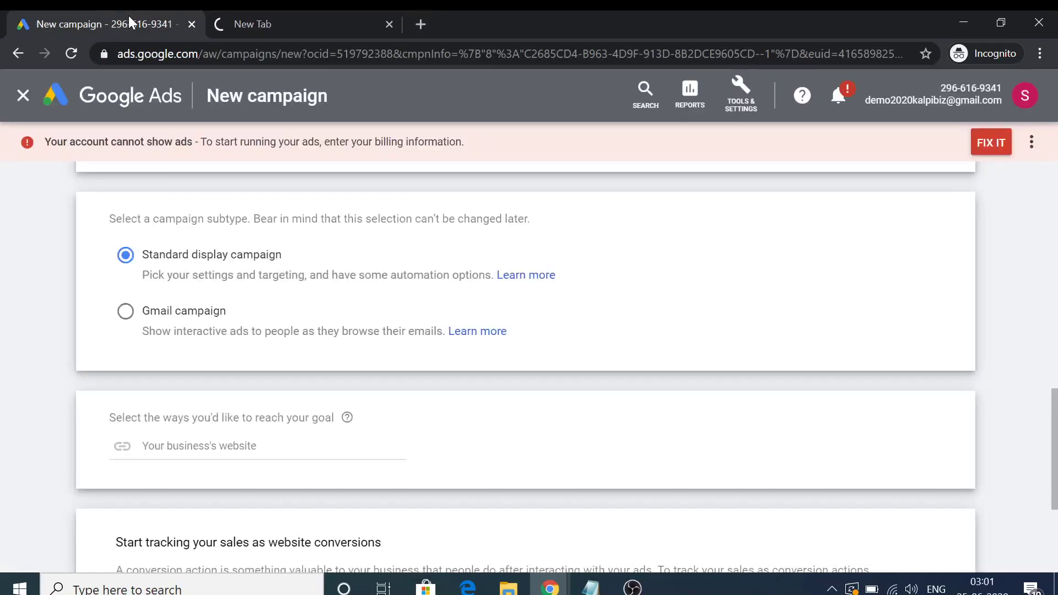
left_click(240, 22)
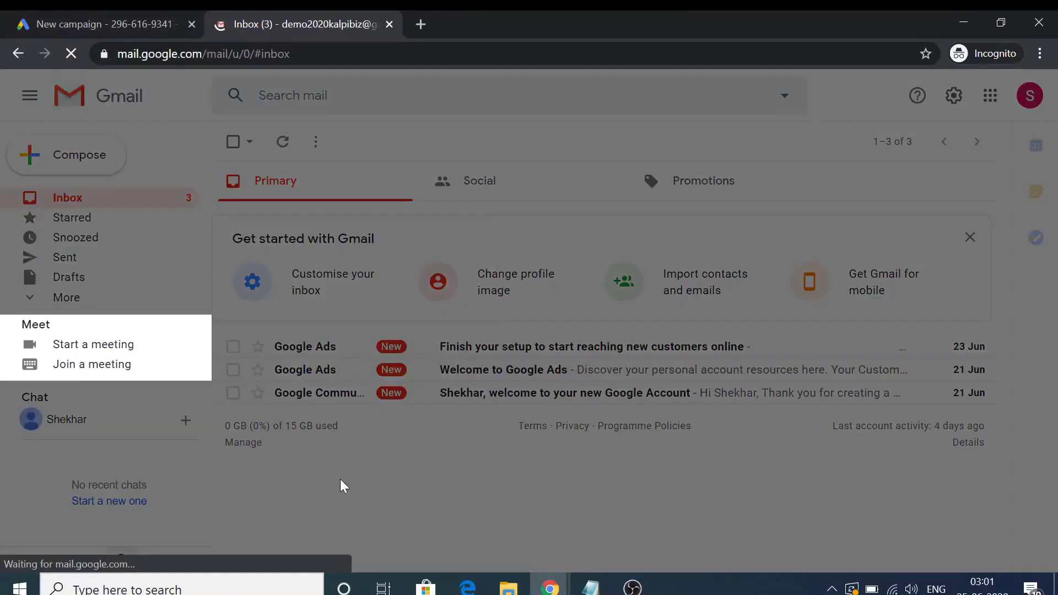
left_click(444, 429)
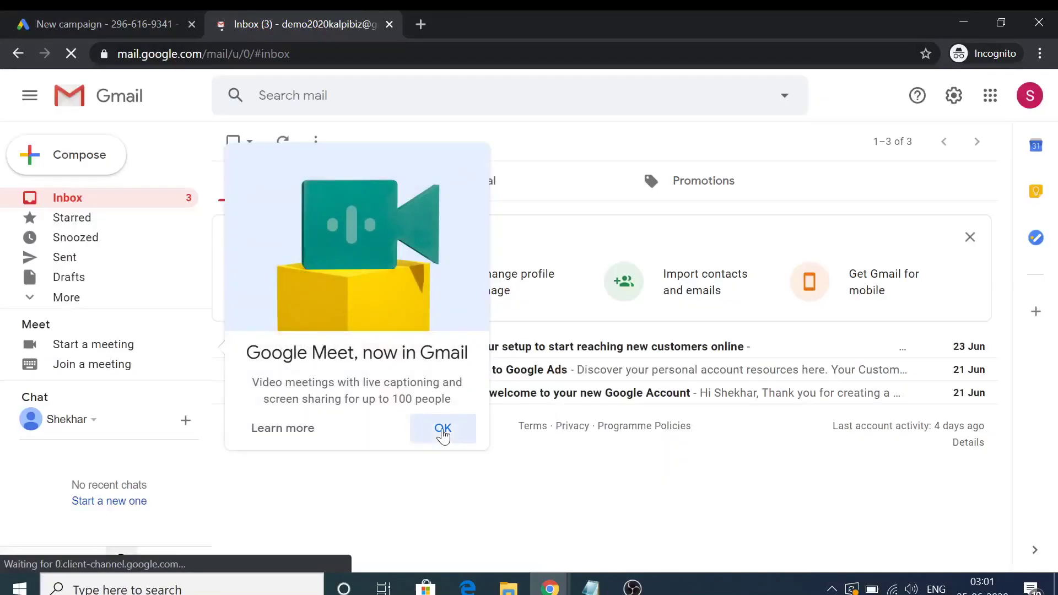
Load Gmail in the other window's new tab and switch to a different signed-in account
mouse_move(569, 579)
left_click(551, 496)
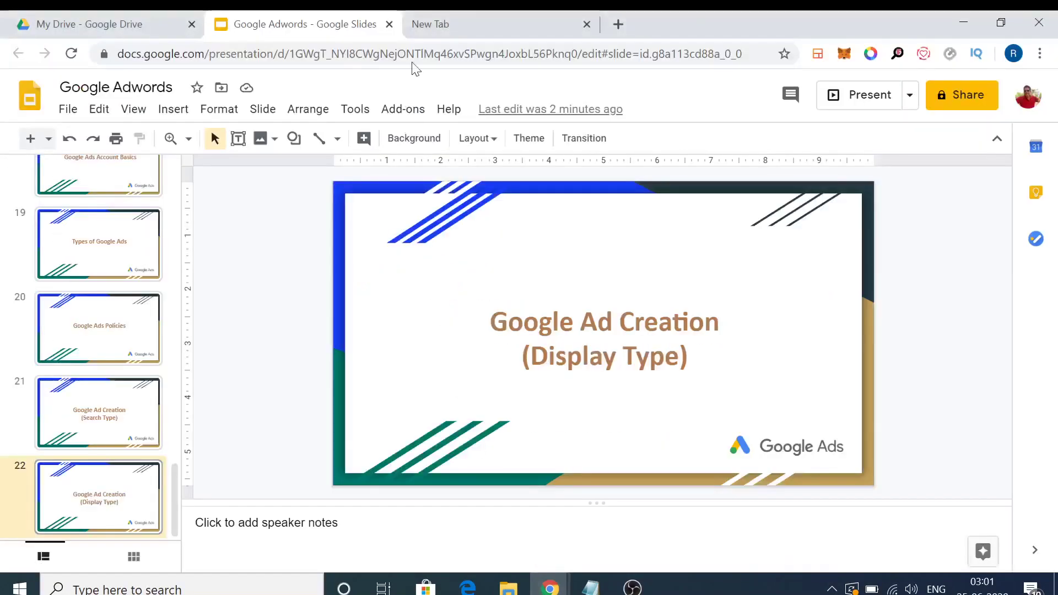
left_click(484, 28)
type("mail")
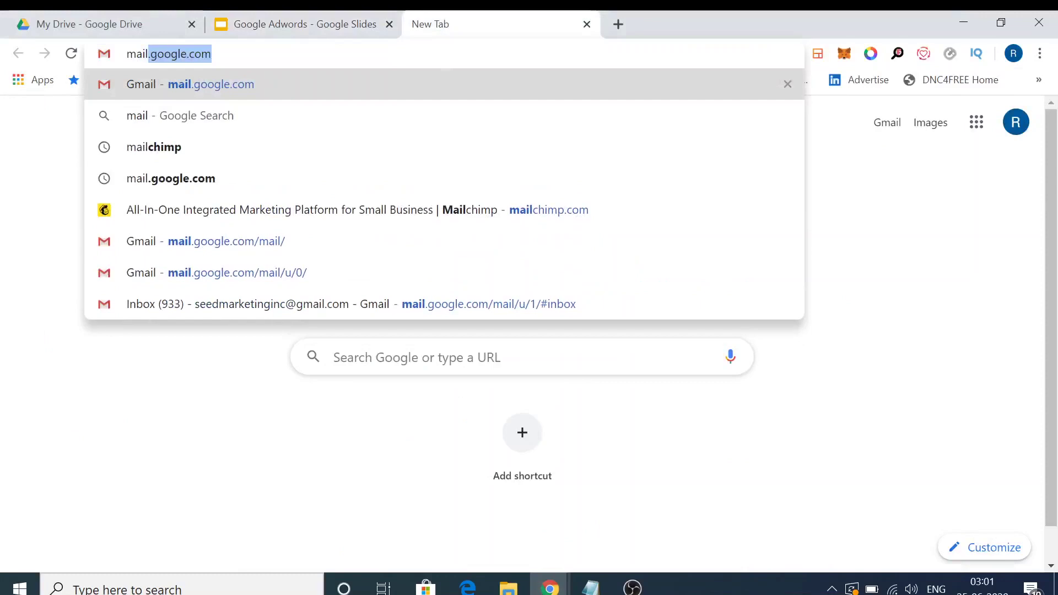
key("Return")
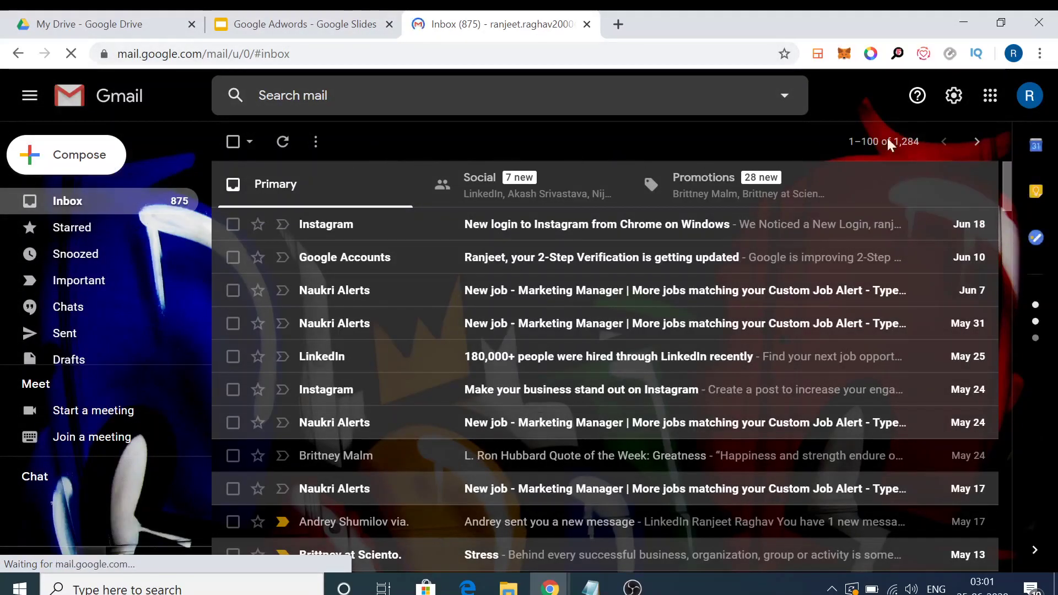
left_click(1029, 96)
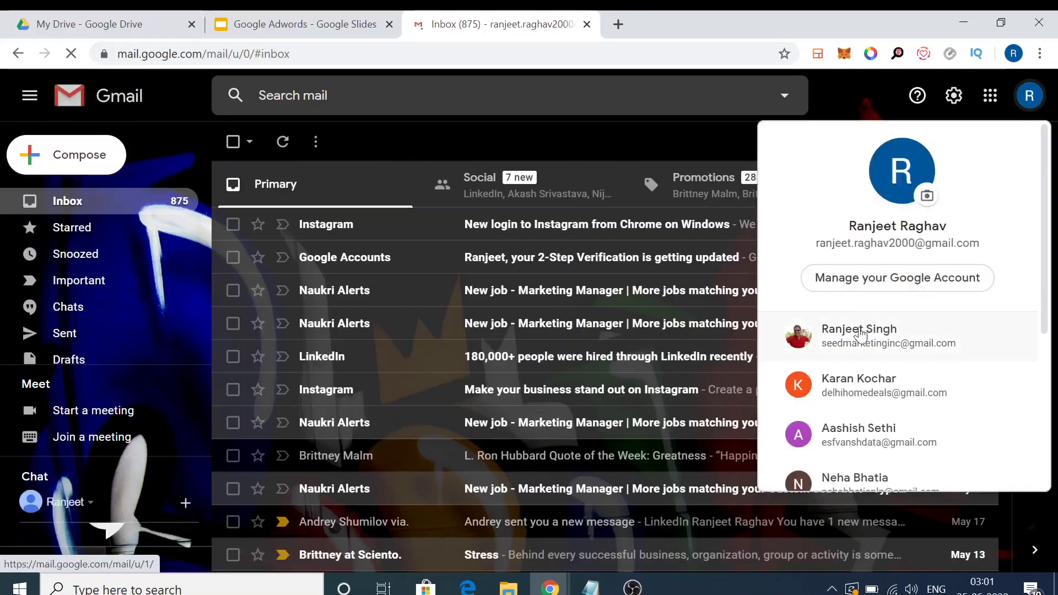
left_click(855, 338)
left_click(586, 25)
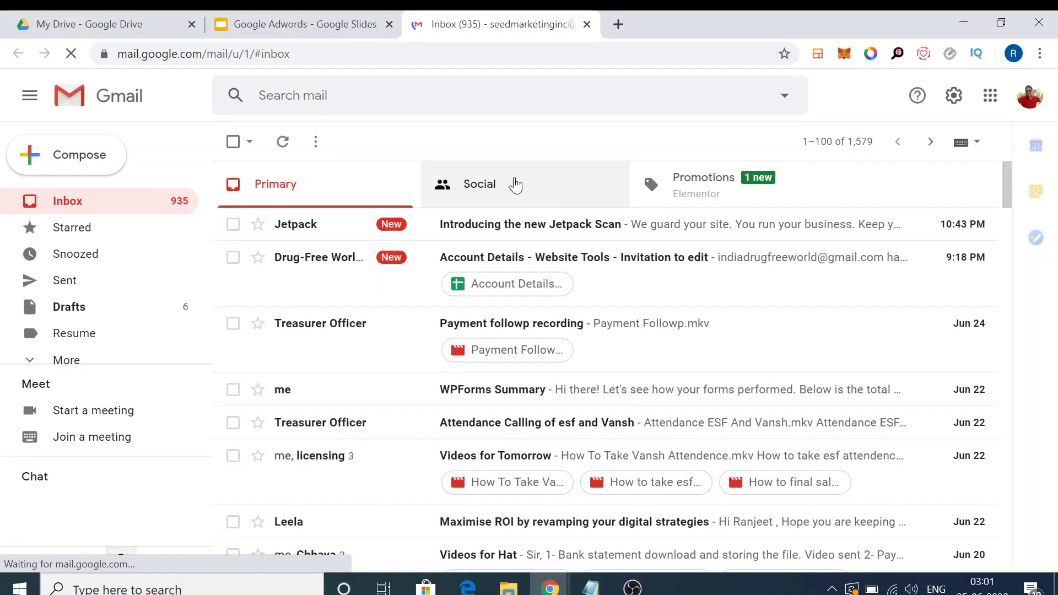
Browse the Social and Promotions emails, then bring the incognito Gmail window forward
left_click(514, 184)
left_click(692, 190)
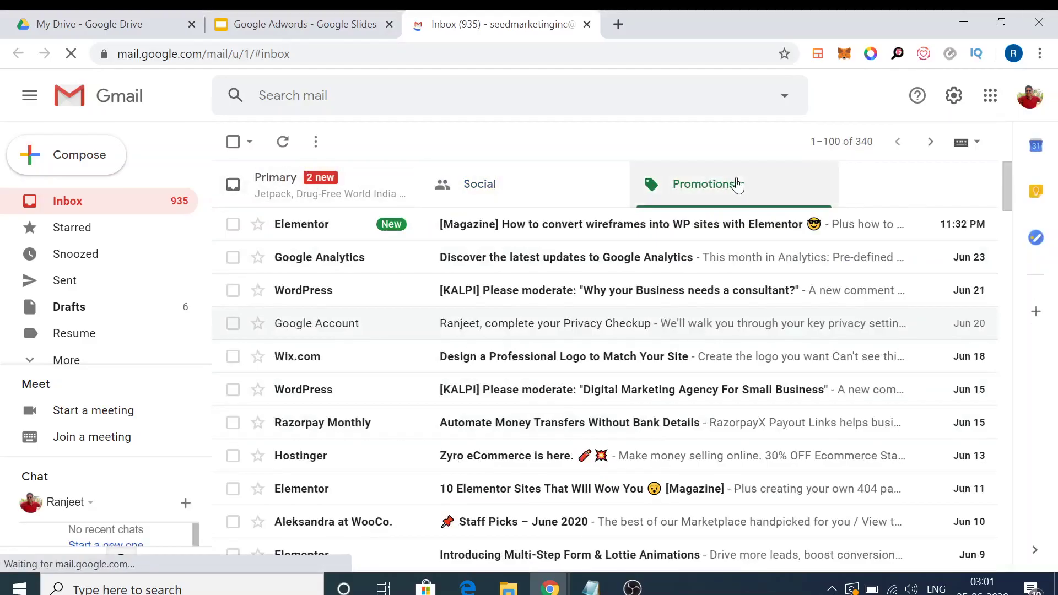
left_click(366, 18)
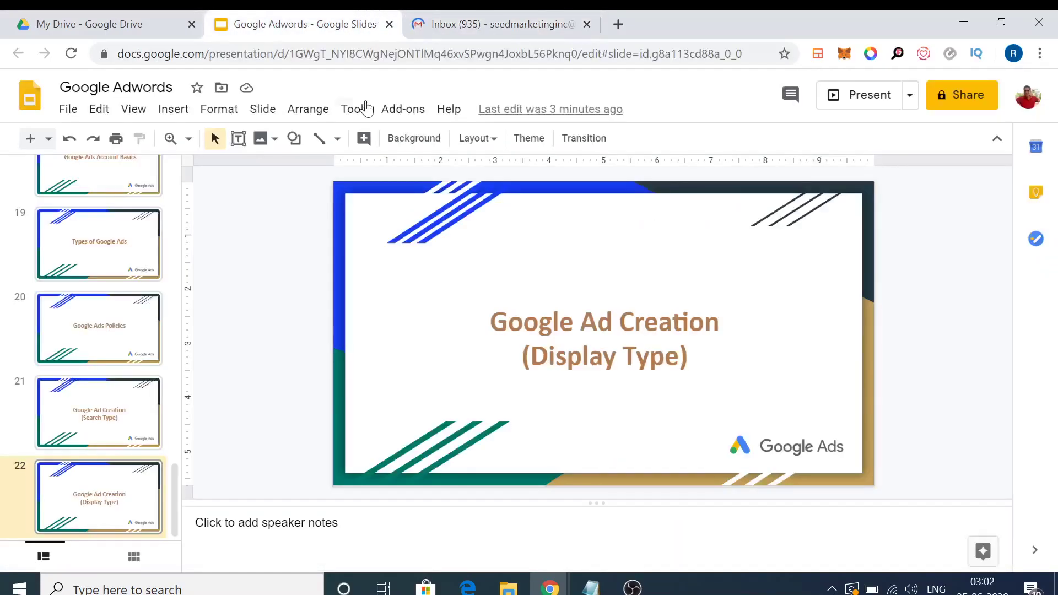
left_click(530, 16)
mouse_move(545, 587)
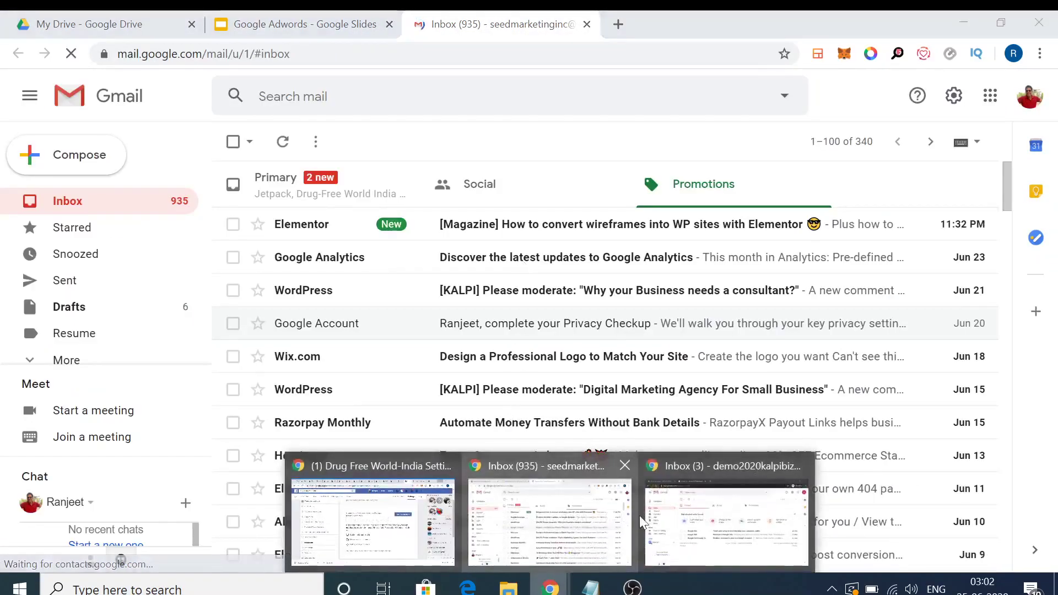
left_click(722, 524)
Enter delhihomedeals.com as the business website and continue to the campaign details
left_click(165, 24)
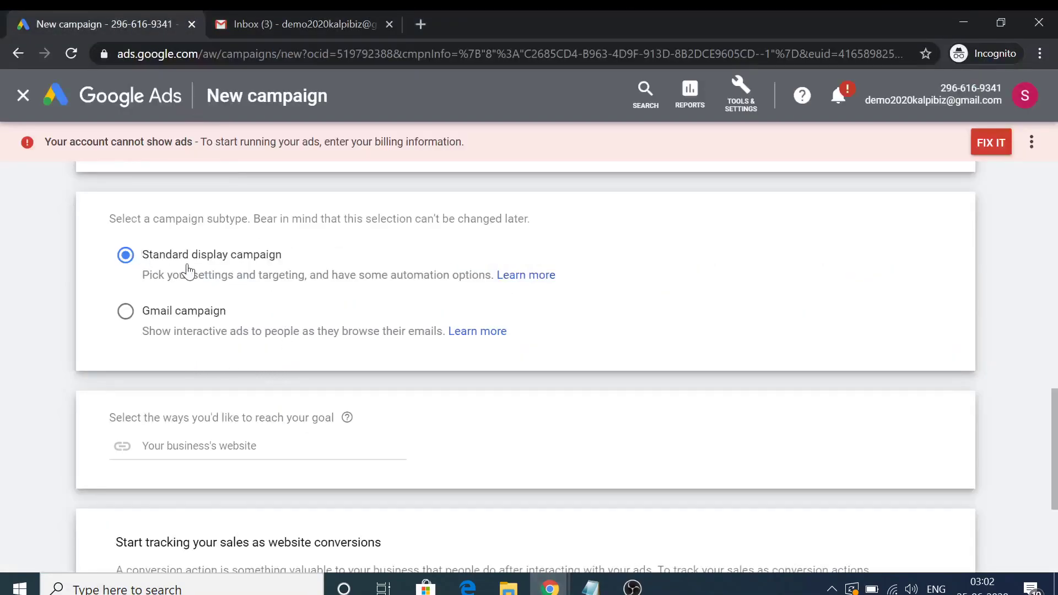
scroll(188, 270, "down", 2)
left_click(200, 339)
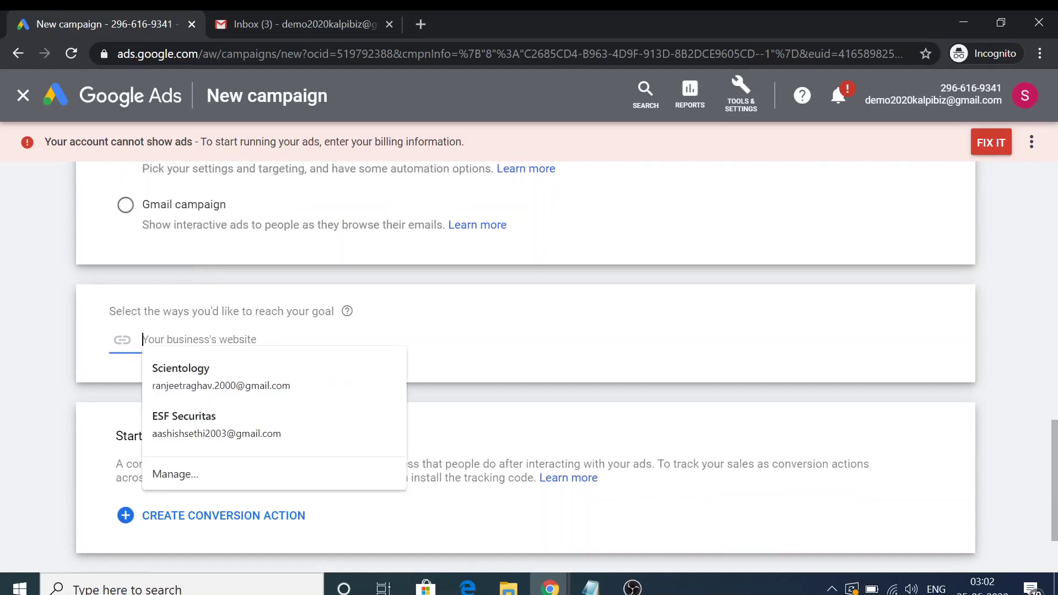
type("delhihomedeals.com")
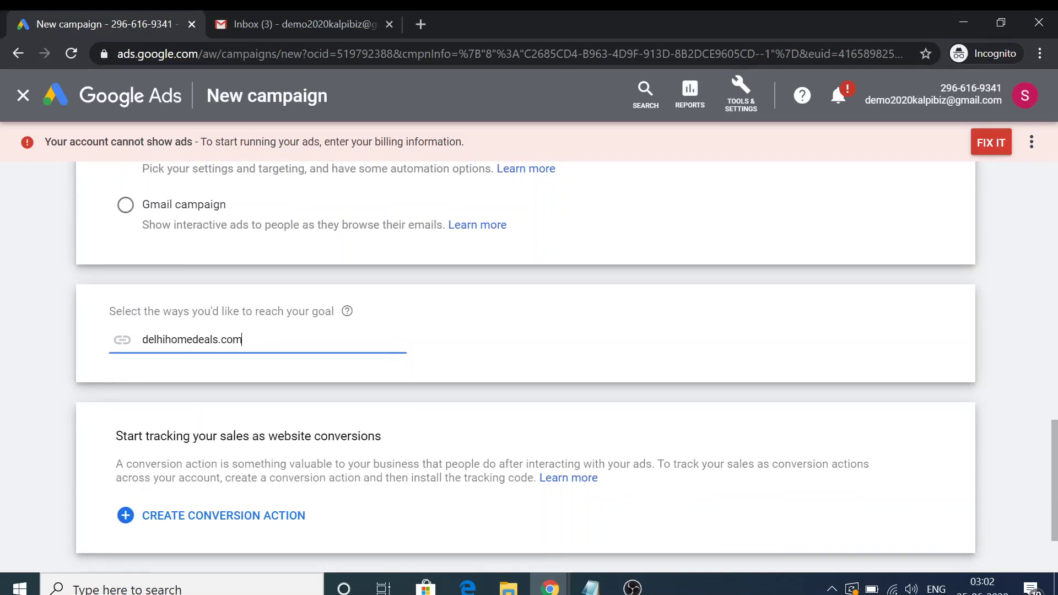
scroll(245, 435, "down", 2)
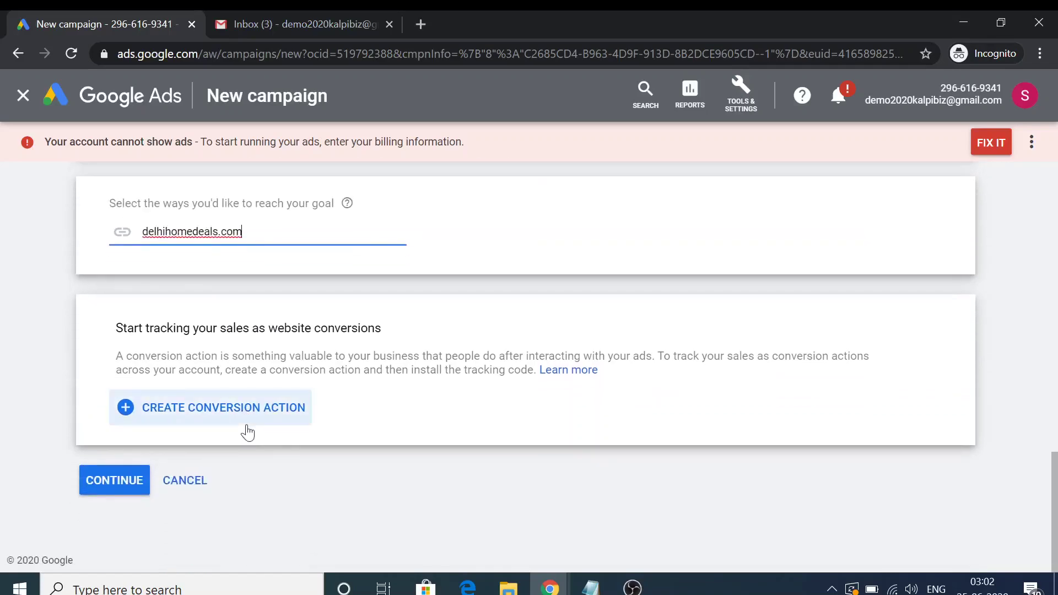
left_click(95, 482)
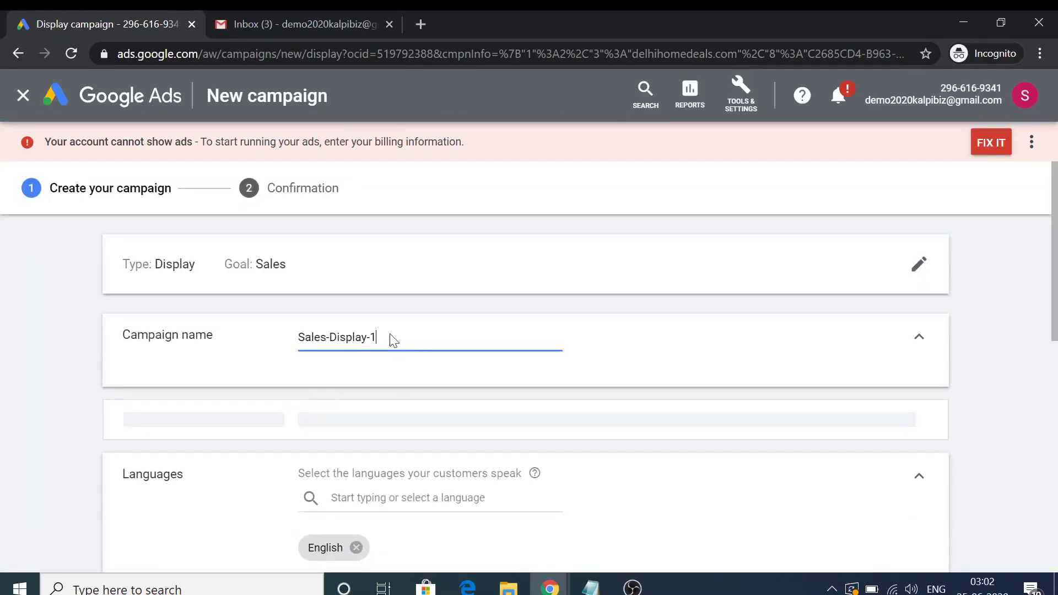
Edit the campaign name to Sales-Display-1
left_click_drag(385, 334, 275, 270)
right_click(274, 269)
left_click(275, 243)
left_click(278, 246)
Target the location Delhi, Delhi, India (city) instead of all of India
scroll(201, 362, "down", 2)
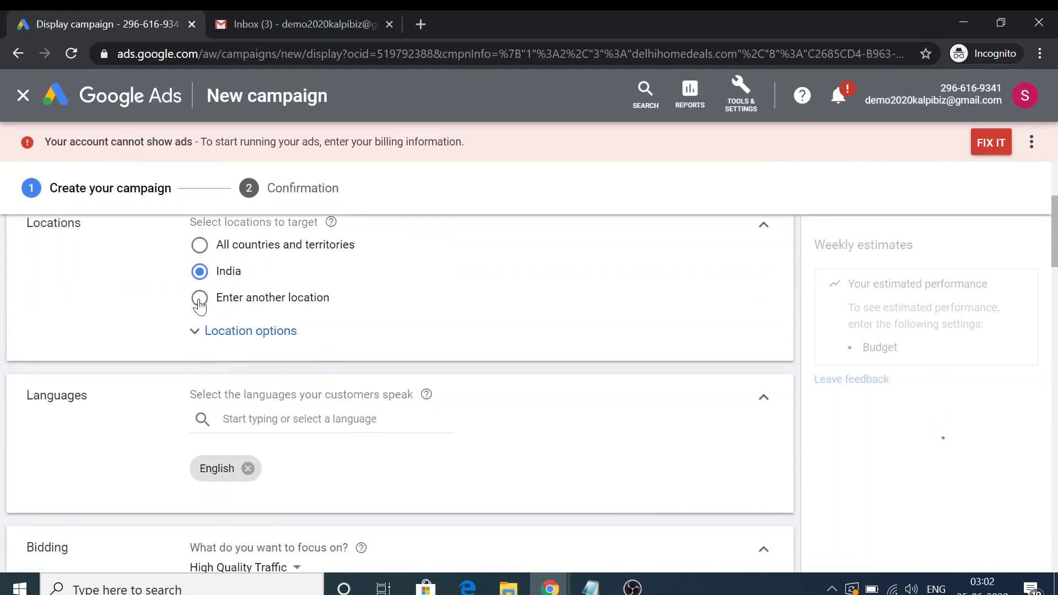
left_click(245, 332)
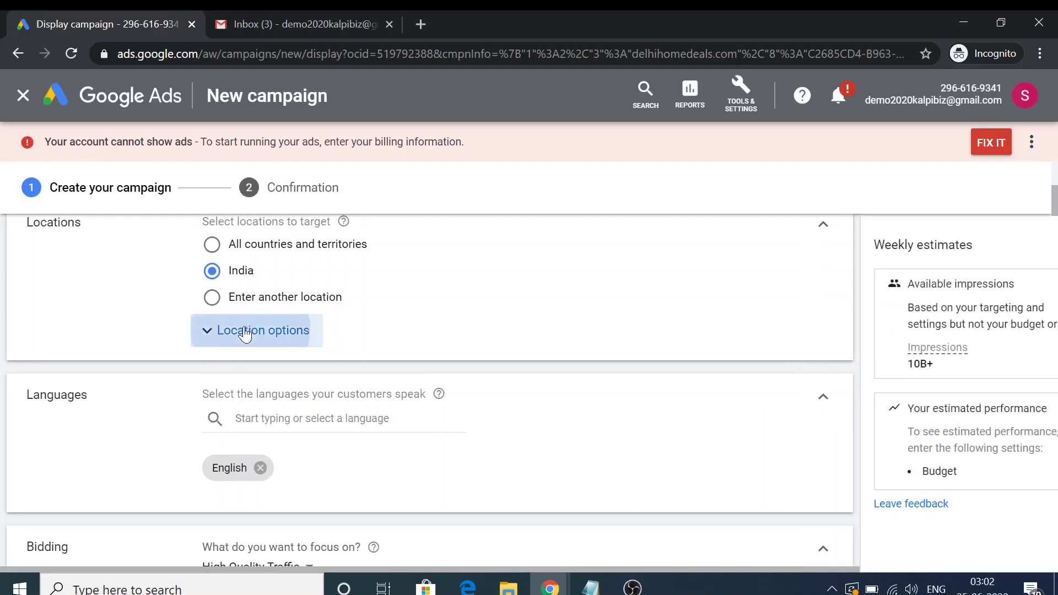
left_click(212, 297)
type("delhi")
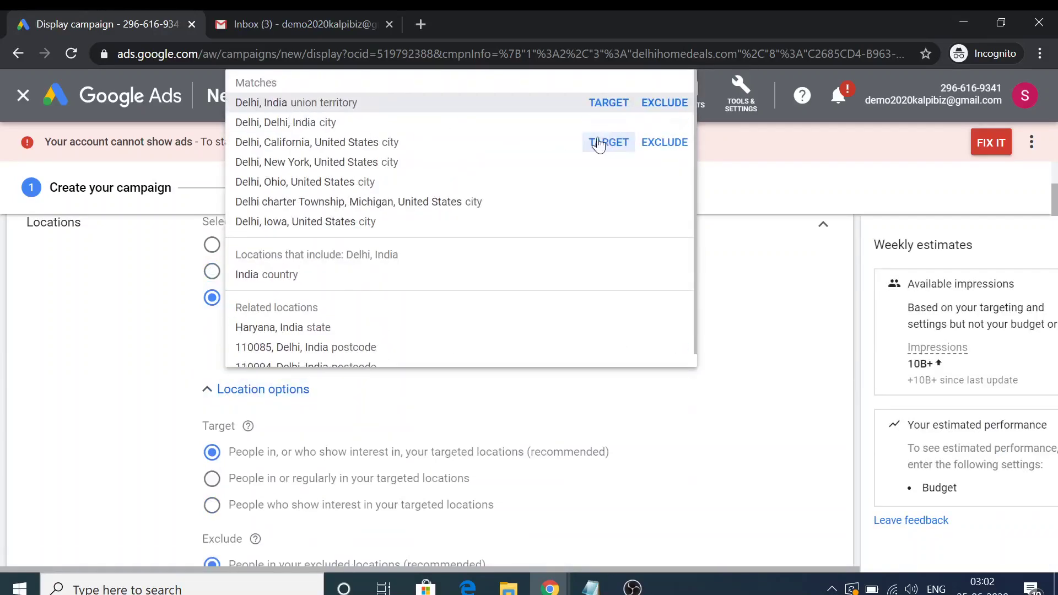
left_click(609, 122)
Keep High Quality Traffic as the bidding focus
scroll(163, 398, "down", 4)
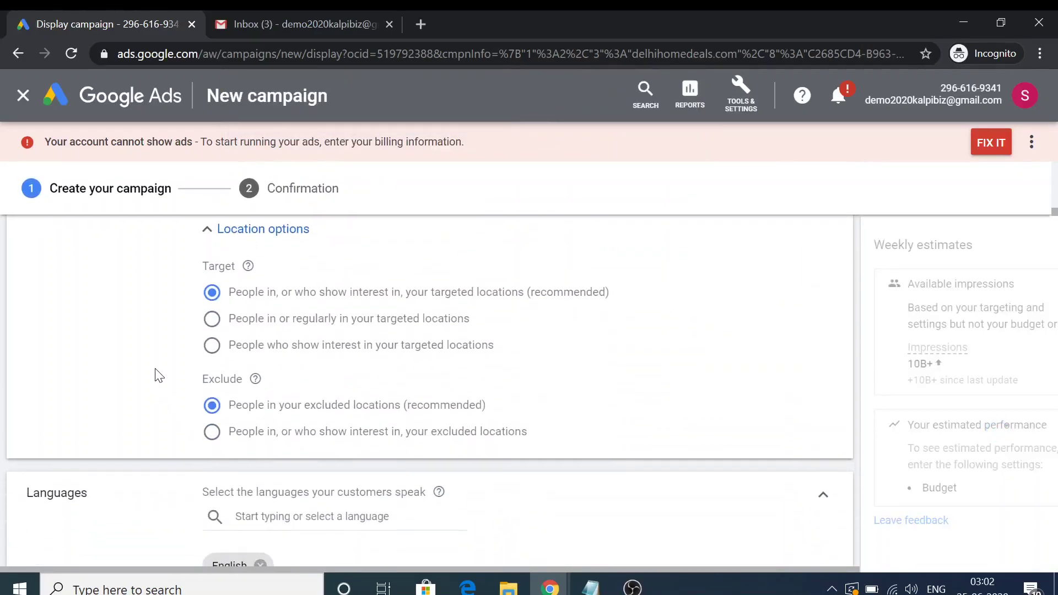
scroll(159, 376, "down", 2)
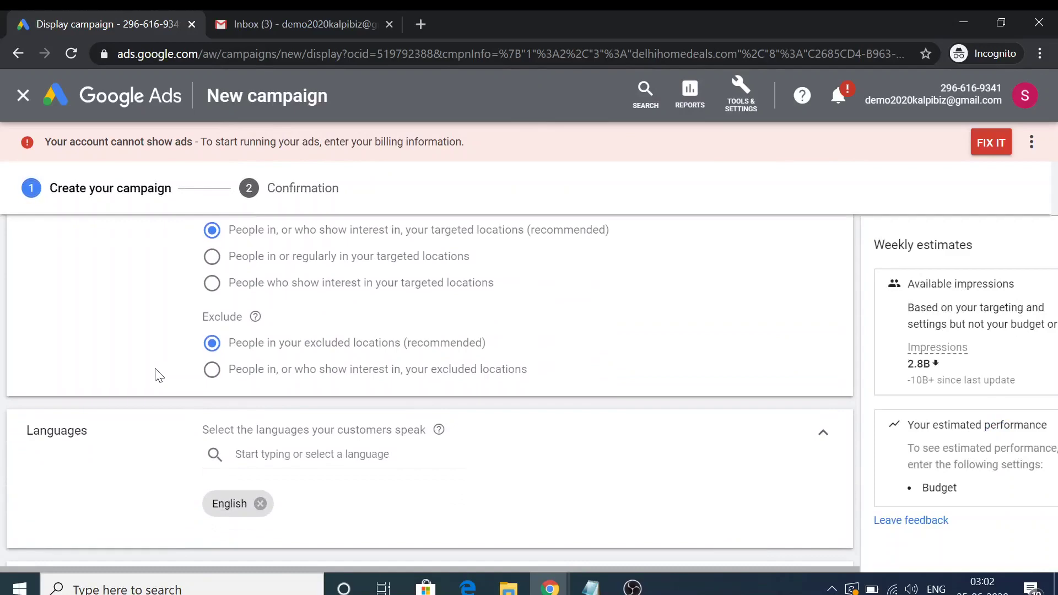
scroll(158, 376, "down", 2)
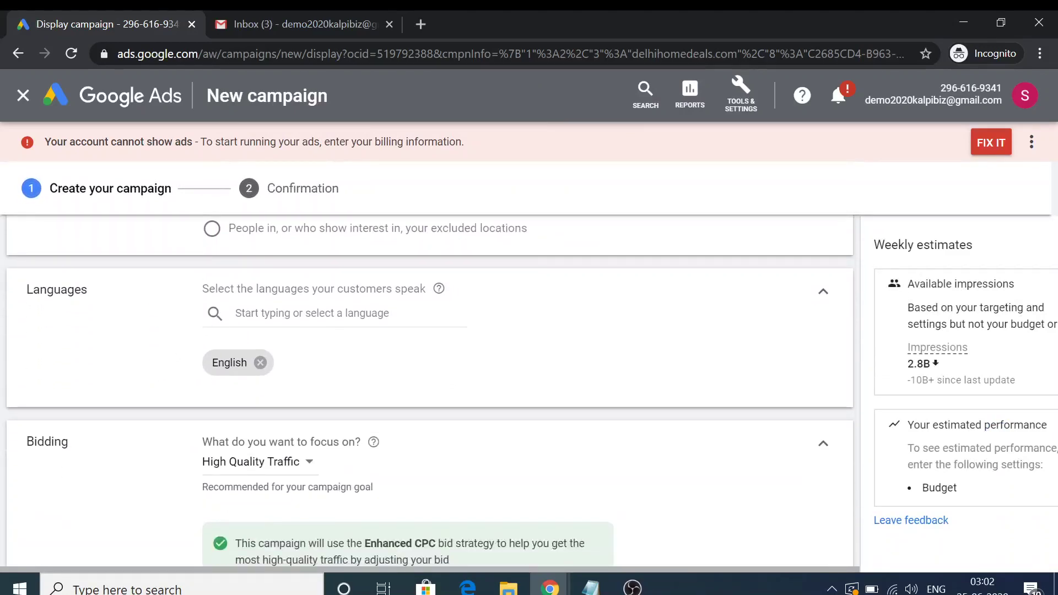
scroll(164, 353, "down", 3)
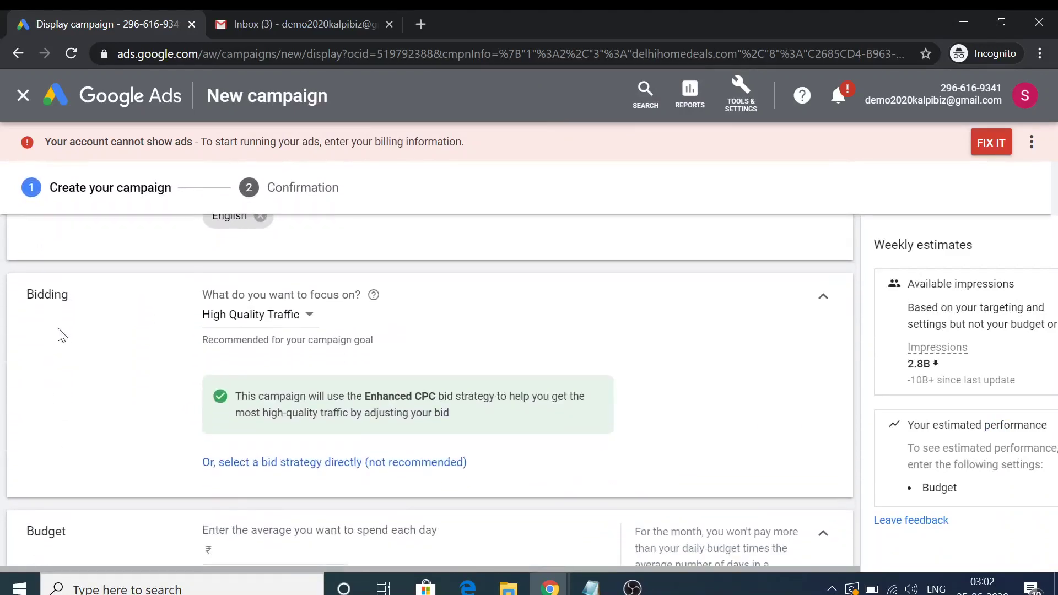
left_click(294, 320)
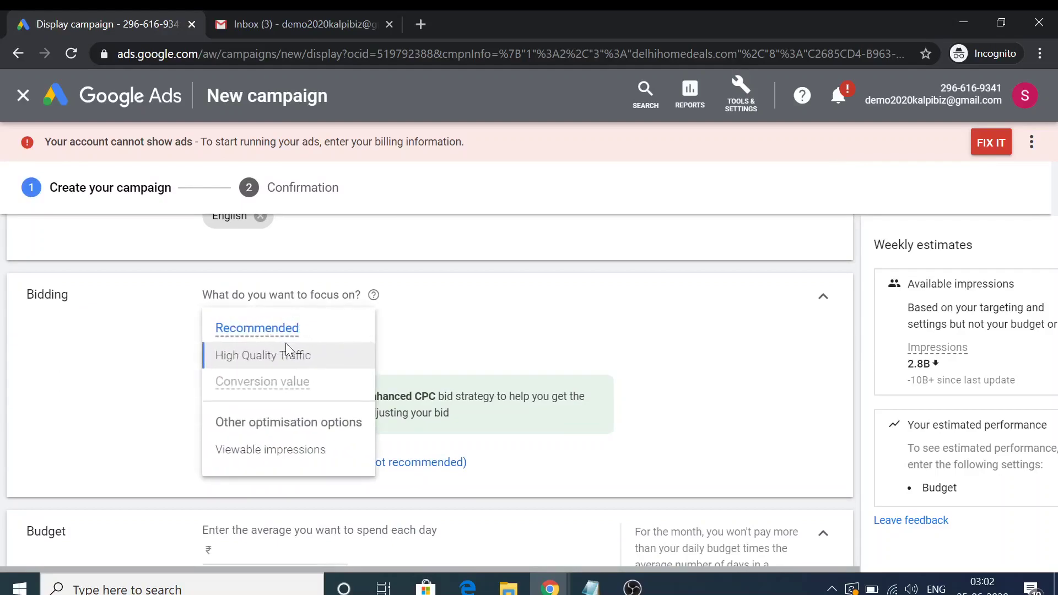
left_click(121, 381)
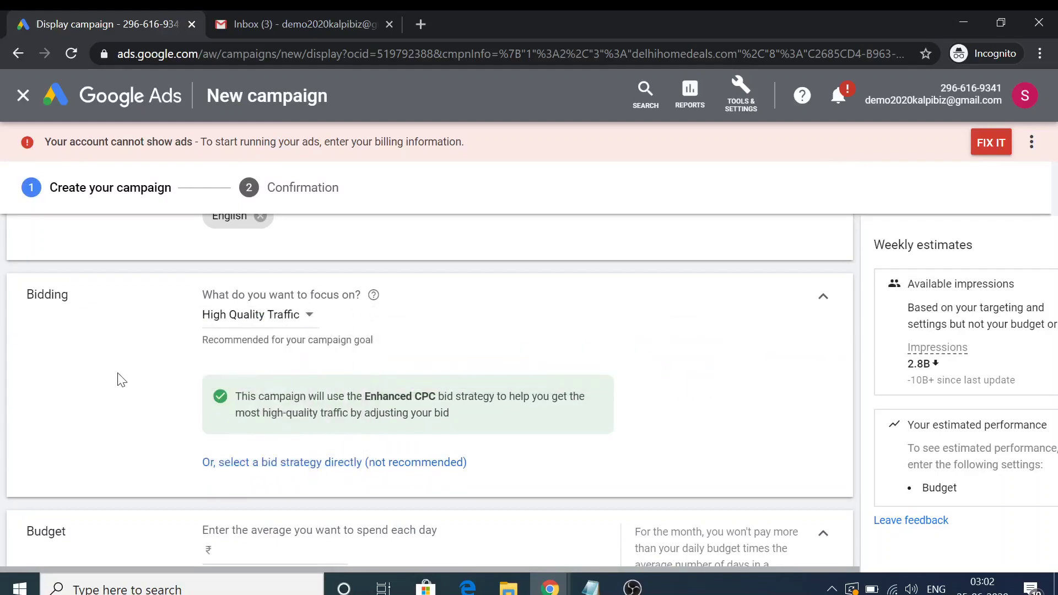
scroll(122, 380, "down", 2)
Set a ₹500.00 average daily budget and move down to Ad group 1 audiences
scroll(120, 379, "down", 2)
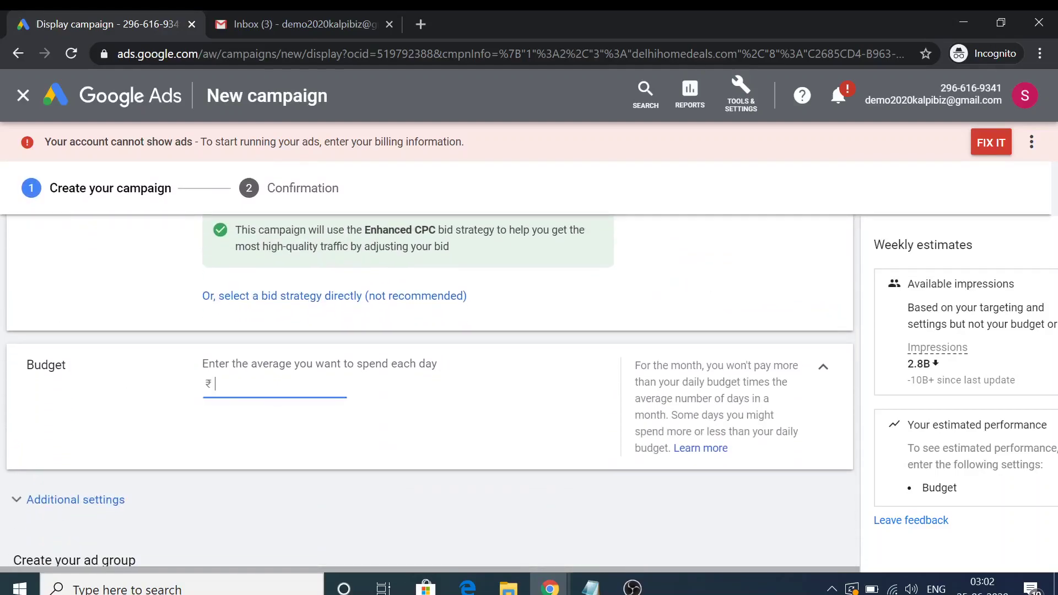
type("500")
left_click(249, 441)
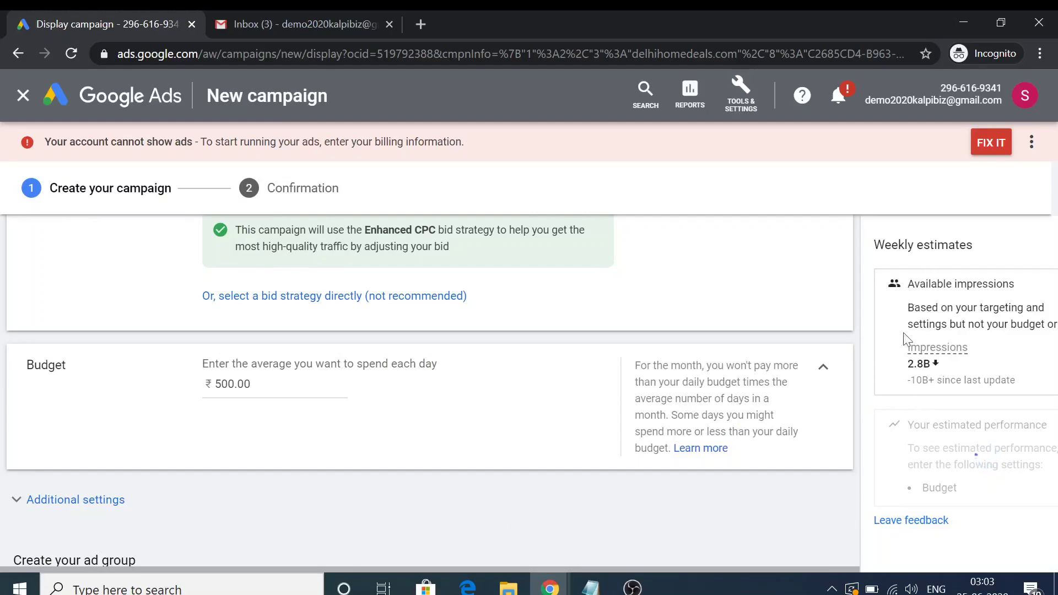
scroll(181, 443, "down", 3)
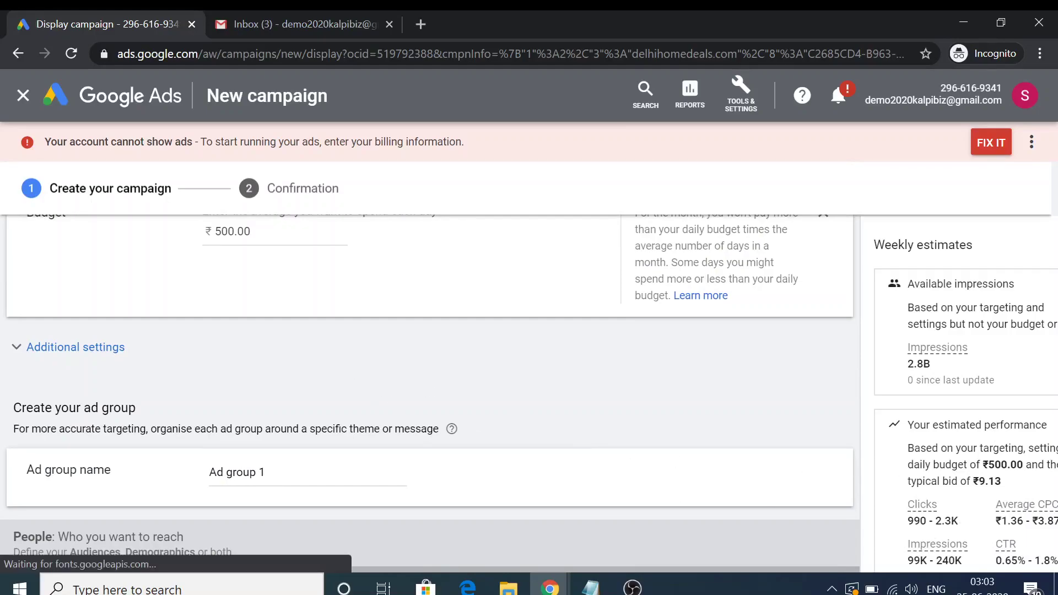
scroll(127, 374, "down", 2)
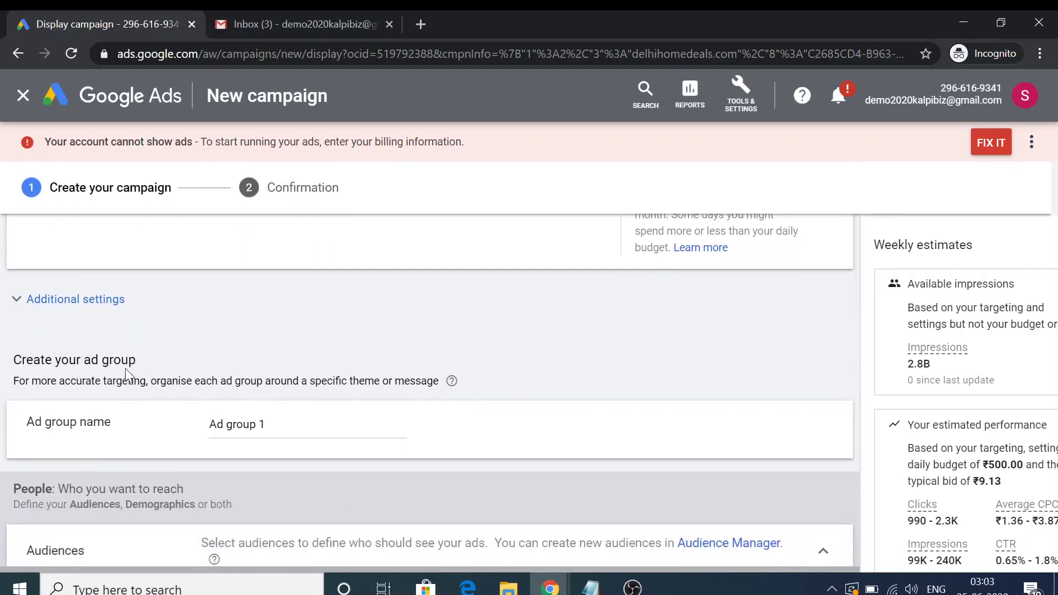
scroll(129, 370, "down", 2)
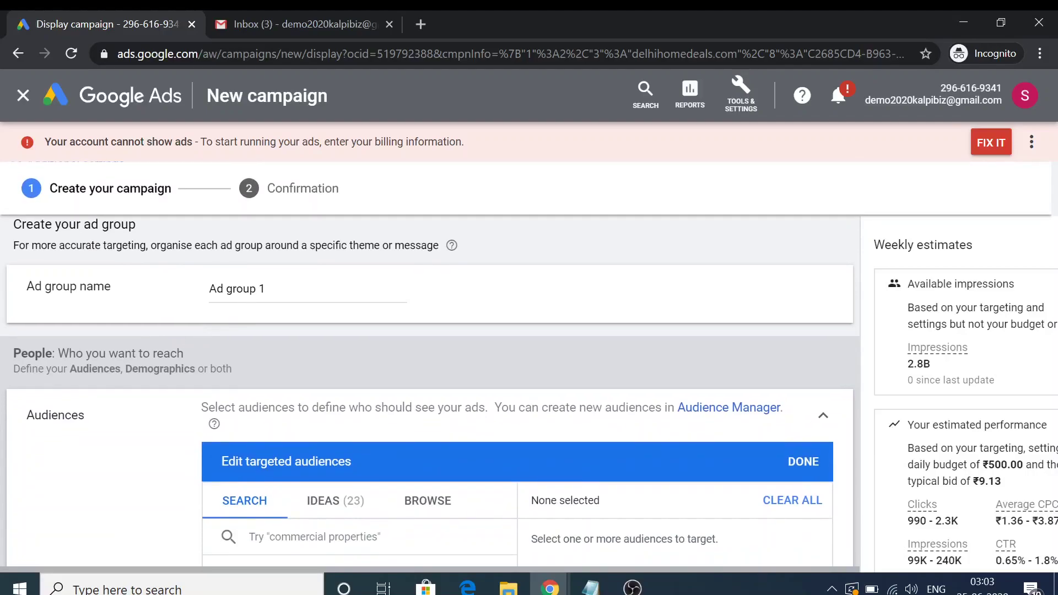
scroll(269, 299, "down", 3)
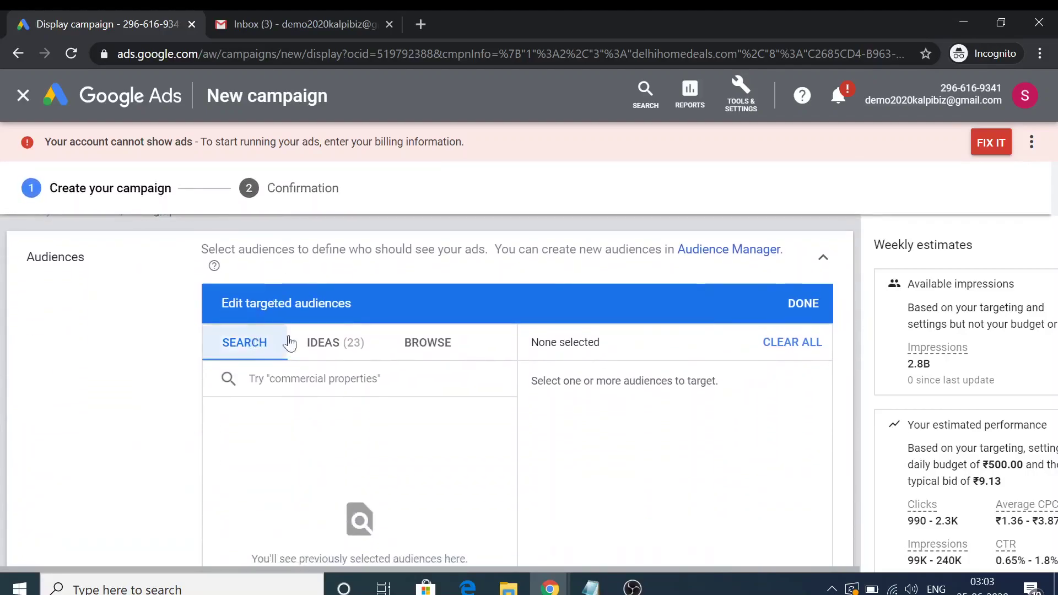
From audience ideas, target Residential Properties (For Rent), buy vegetables online, fruit delivery, fruits and vegetables
scroll(375, 386, "down", 1)
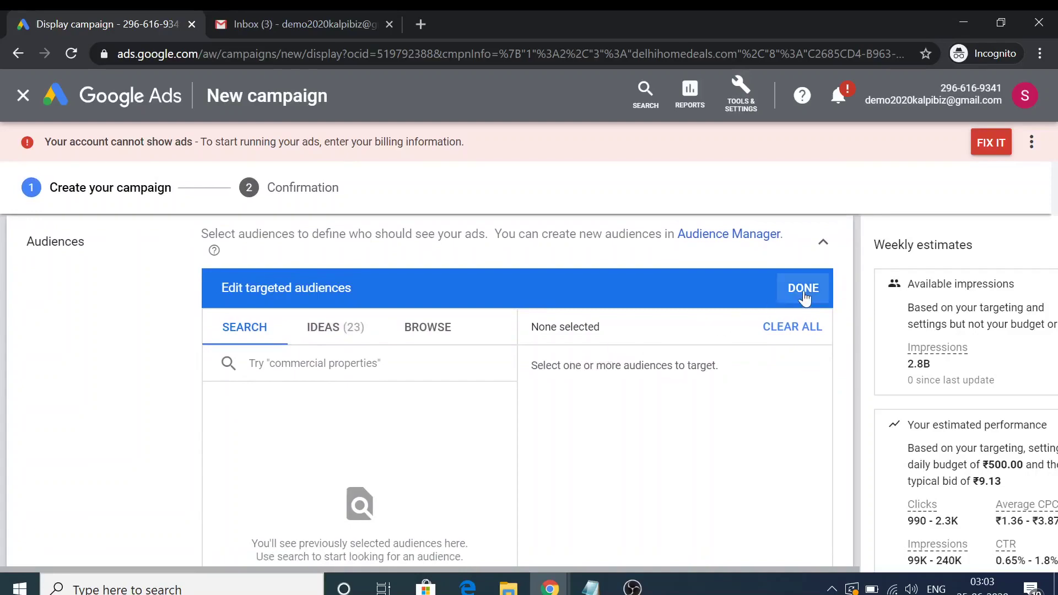
left_click(356, 333)
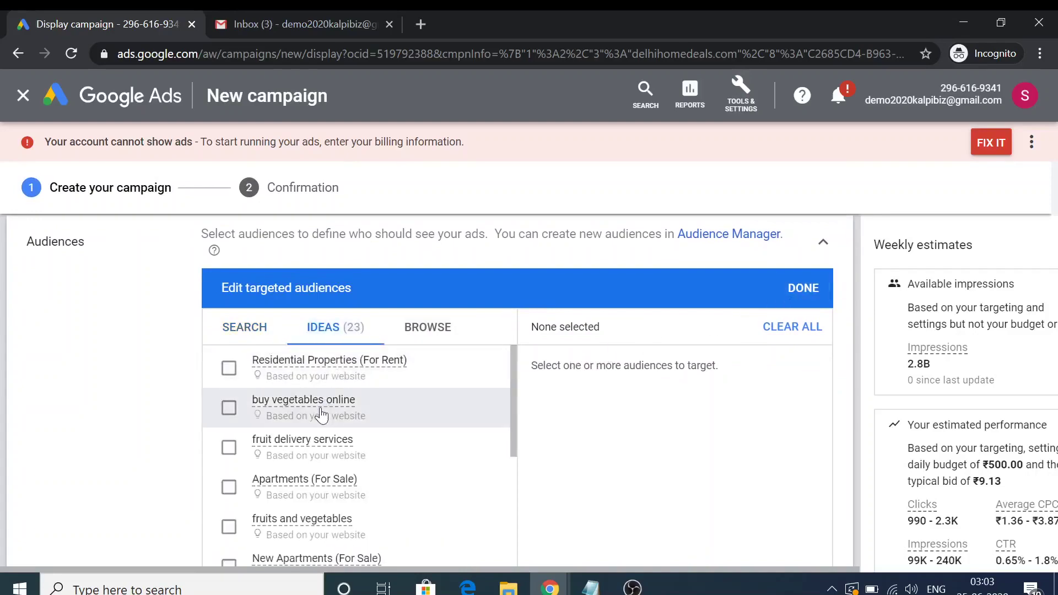
scroll(321, 415, "down", 1)
scroll(248, 386, "up", 2)
left_click(228, 375)
left_click(228, 457)
left_click(229, 494)
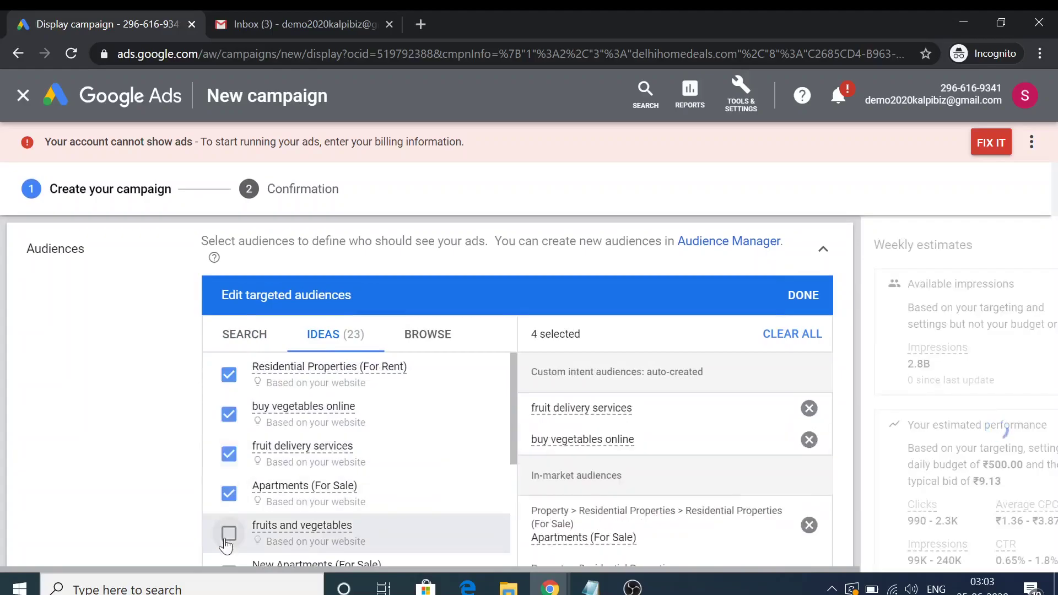
left_click(228, 534)
scroll(232, 496, "down", 3)
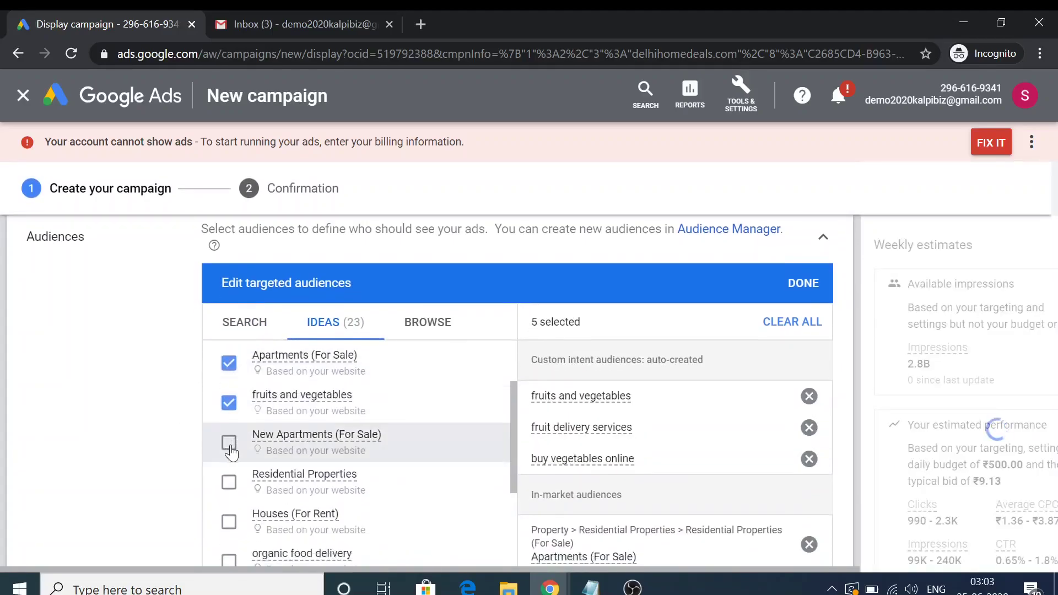
Also target New Apartments, Houses (For Rent), organic food delivery, Residential/Commercial Properties, juicing recipes
left_click(229, 443)
left_click(229, 483)
left_click(229, 521)
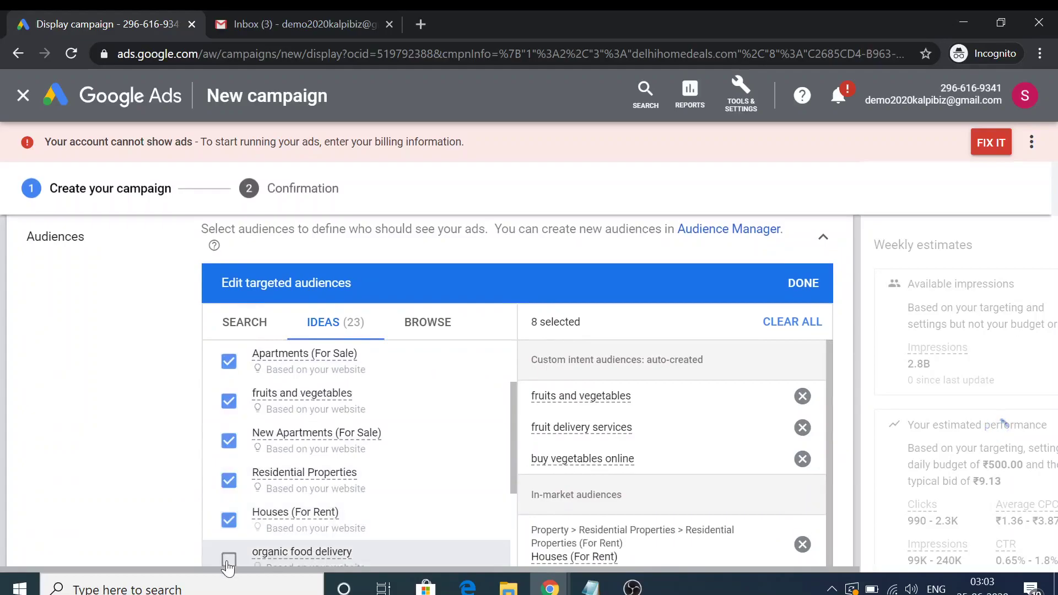
left_click(227, 562)
scroll(355, 441, "down", 3)
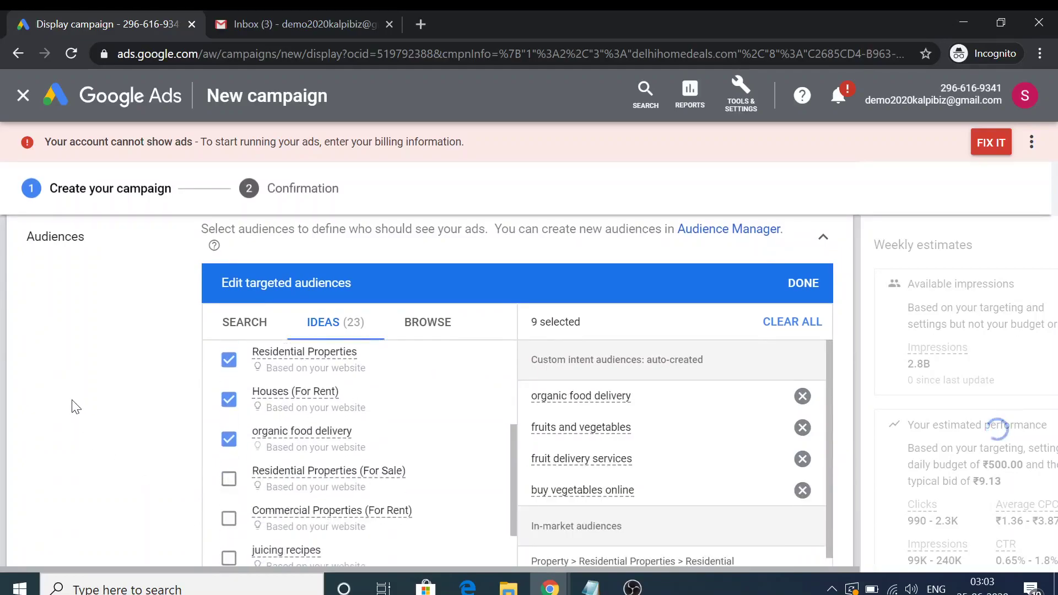
left_click(229, 481)
left_click(229, 518)
left_click(229, 561)
Keep all demographic groups targeted in the Demographics settings
scroll(118, 473, "down", 8)
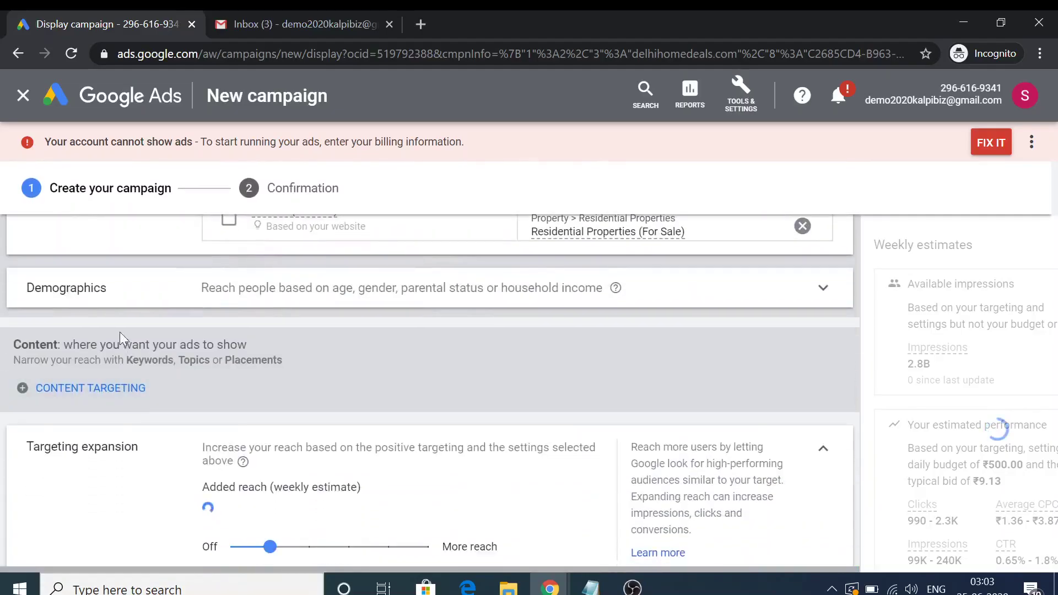
left_click(267, 289)
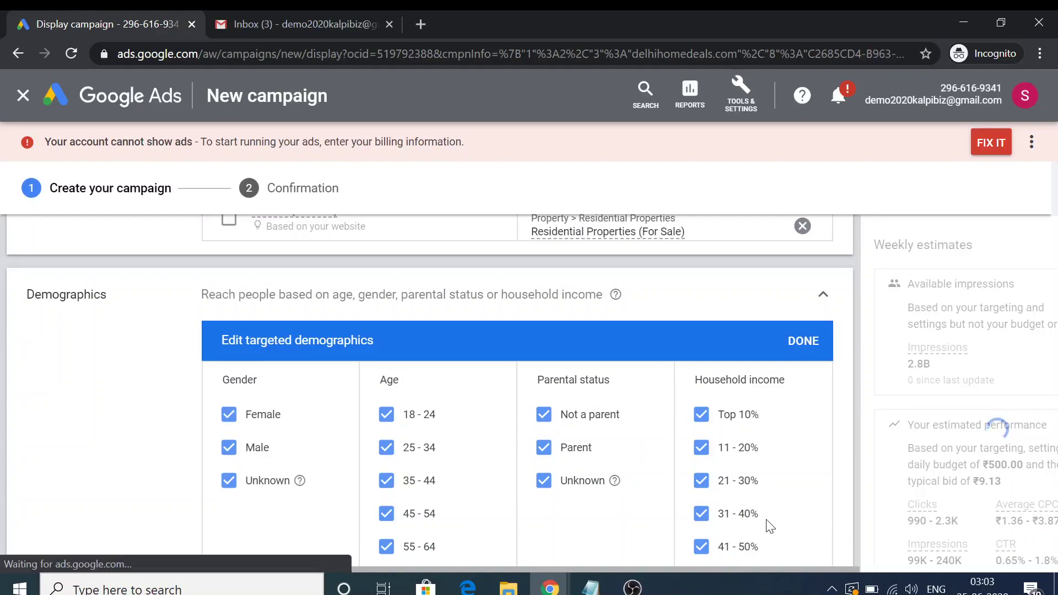
left_click(804, 341)
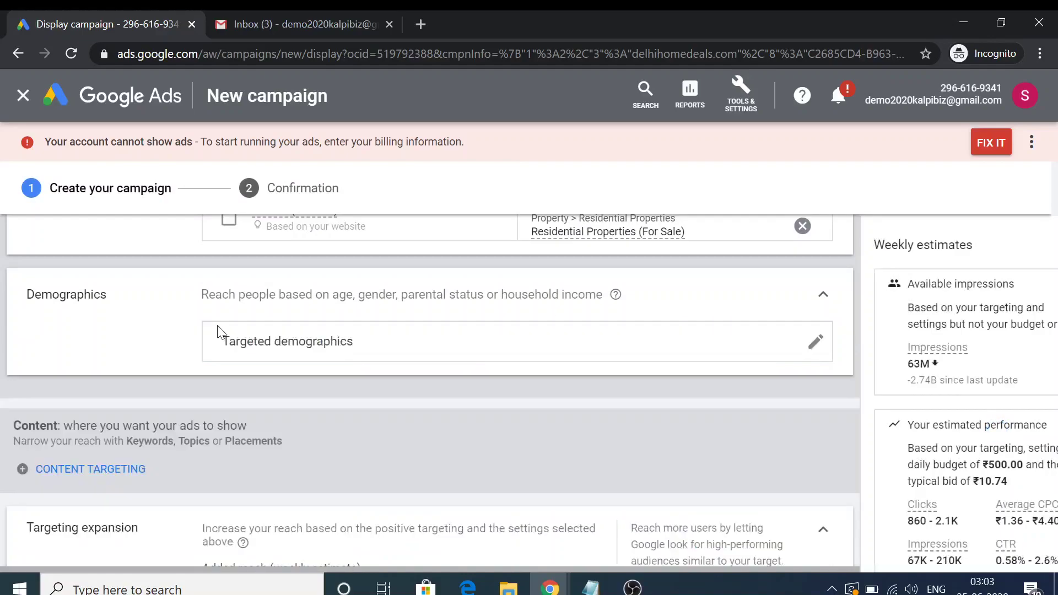
scroll(193, 330, "down", 4)
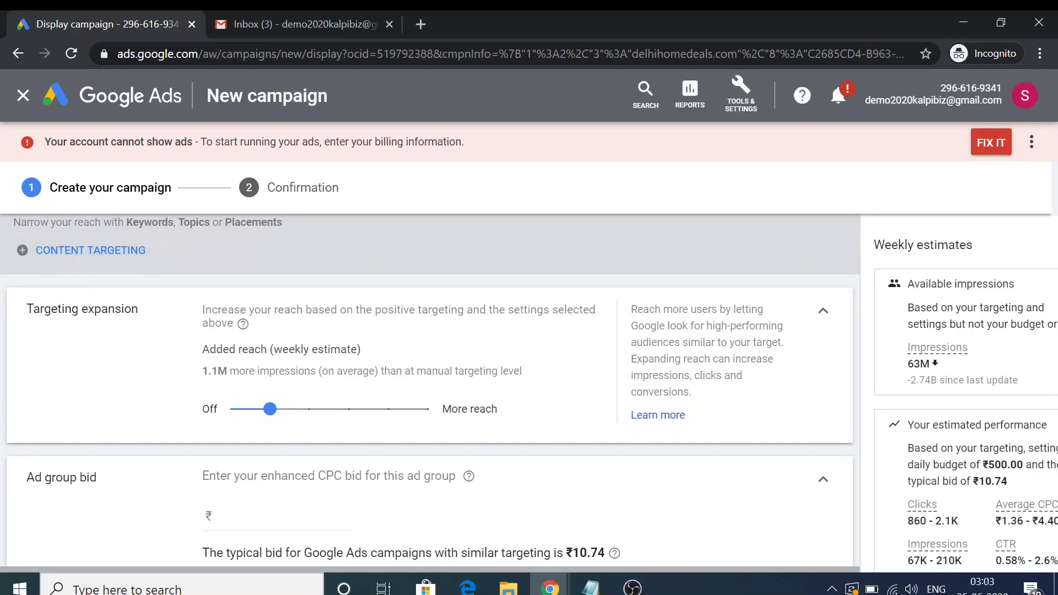
Add keyword content targeting with 'buy flat in dwarka' and 'Property in Delhi'
left_click(22, 255)
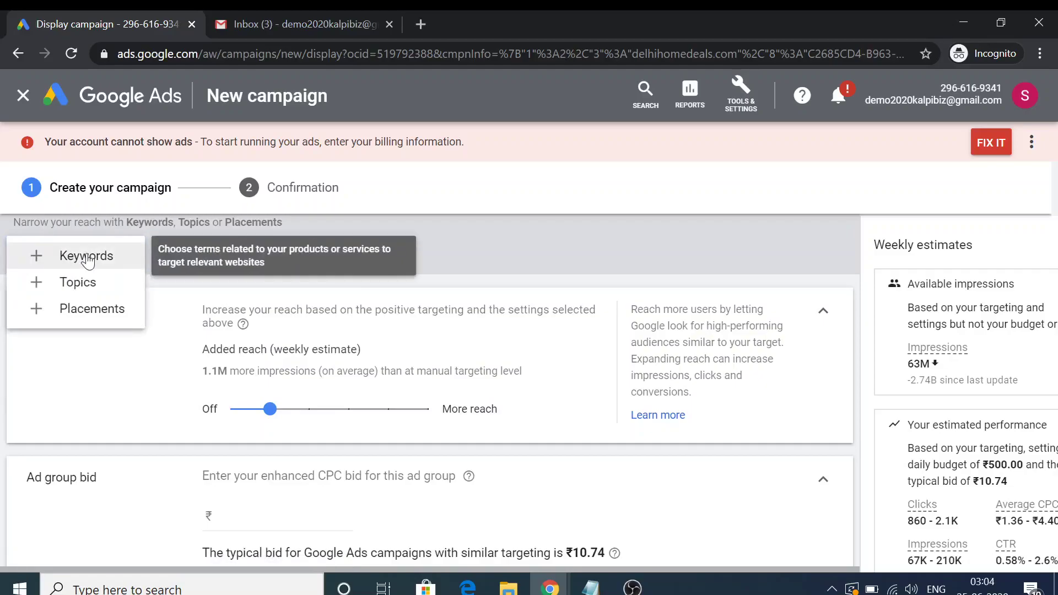
left_click(86, 257)
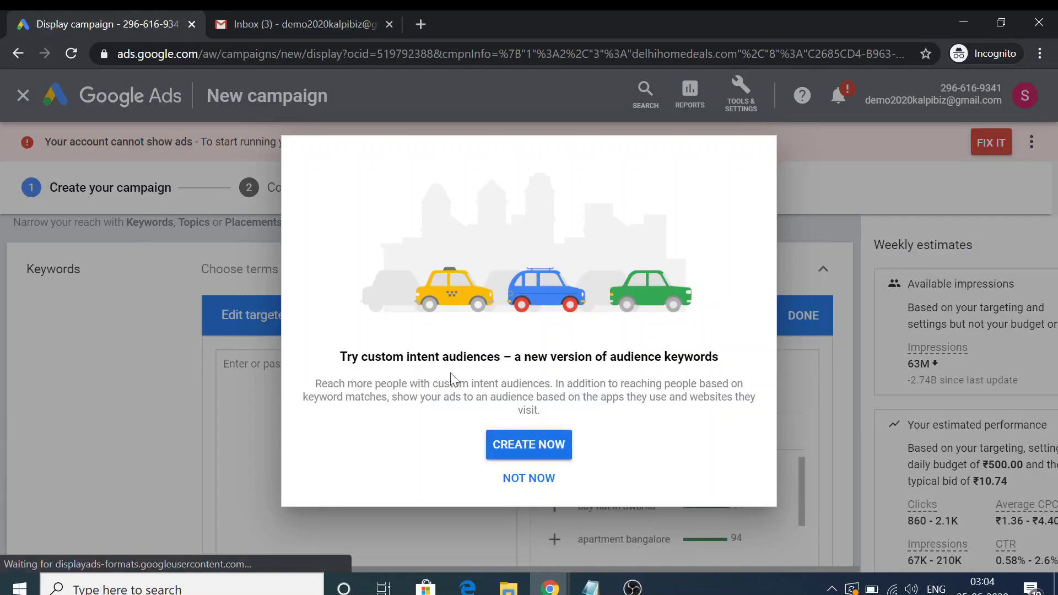
left_click(515, 478)
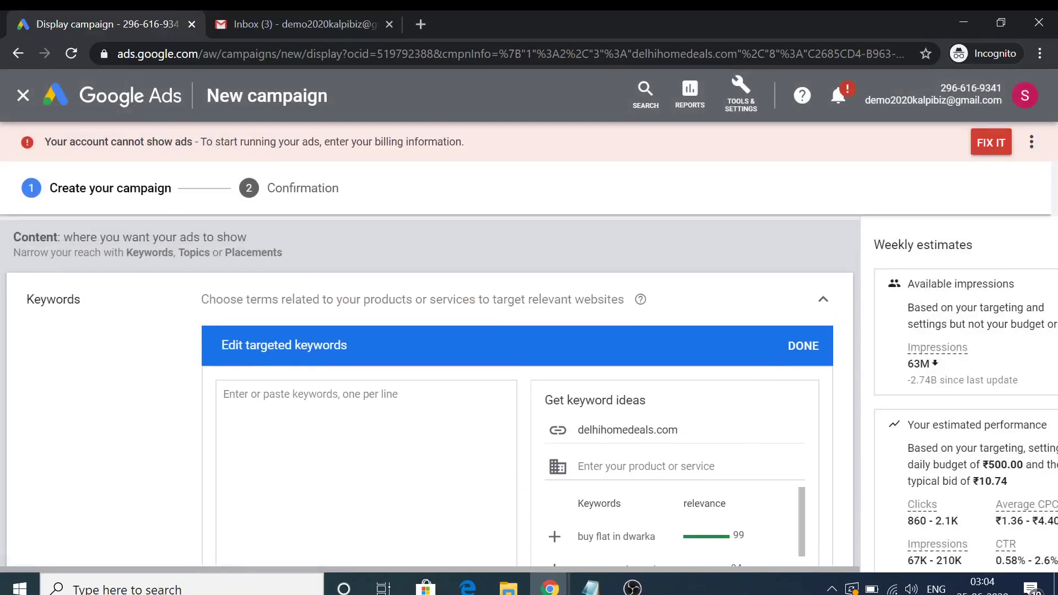
scroll(430, 390, "down", 1)
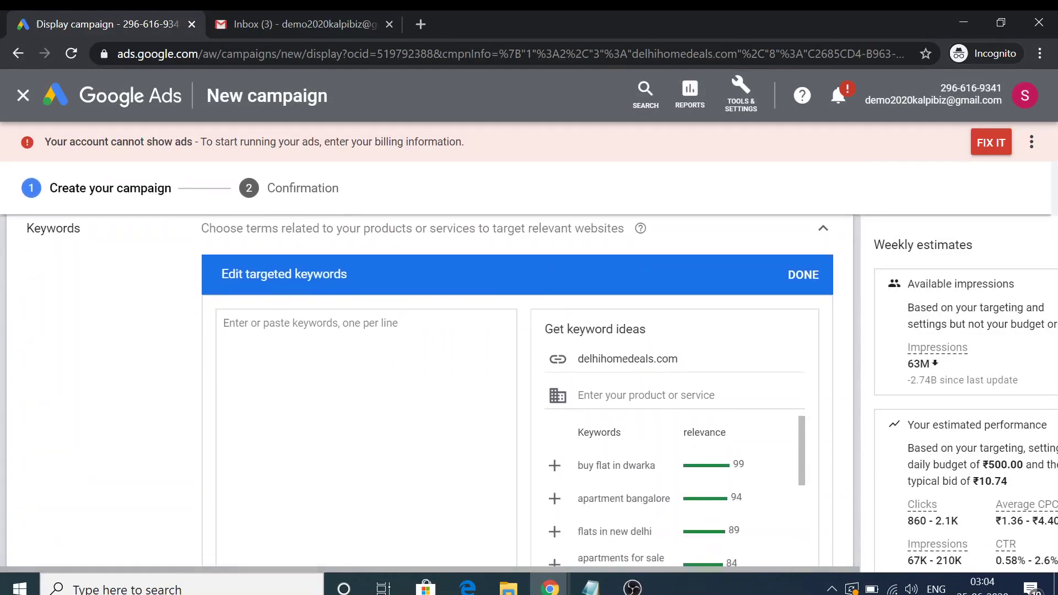
scroll(430, 391, "down", 1)
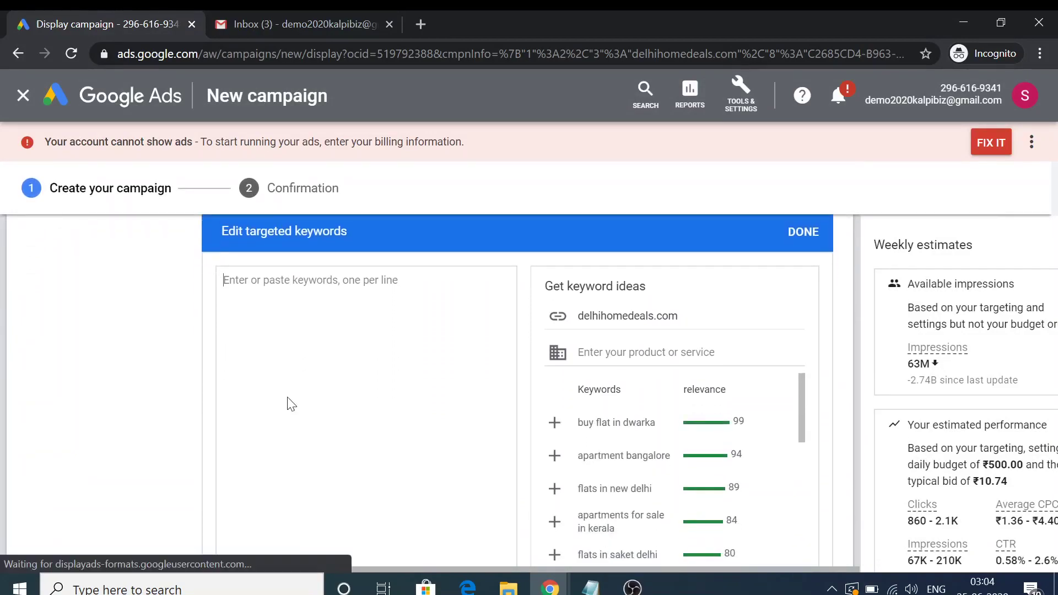
left_click(555, 423)
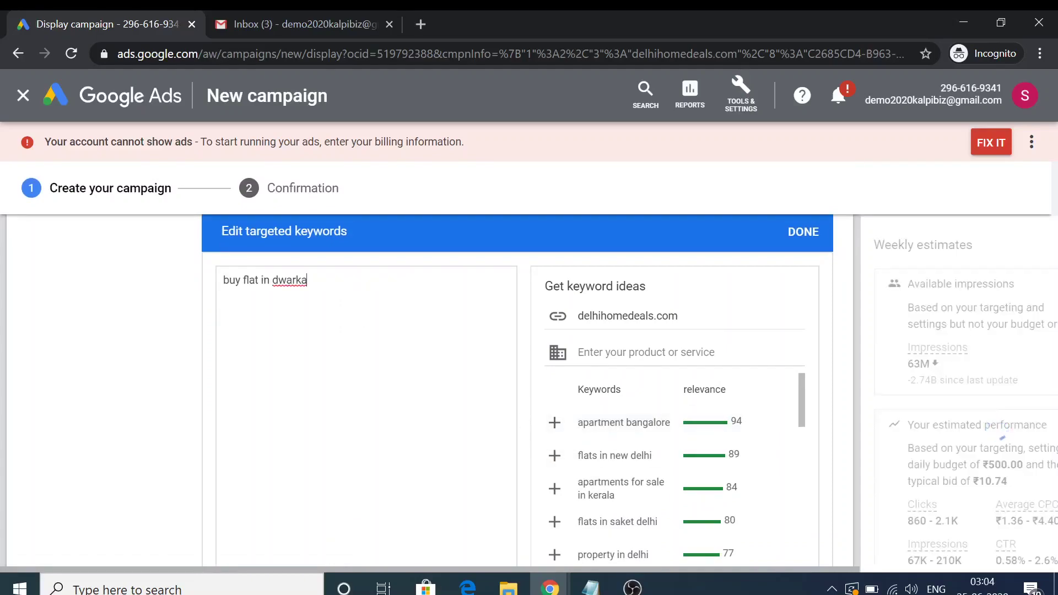
key("Return")
type("Pro")
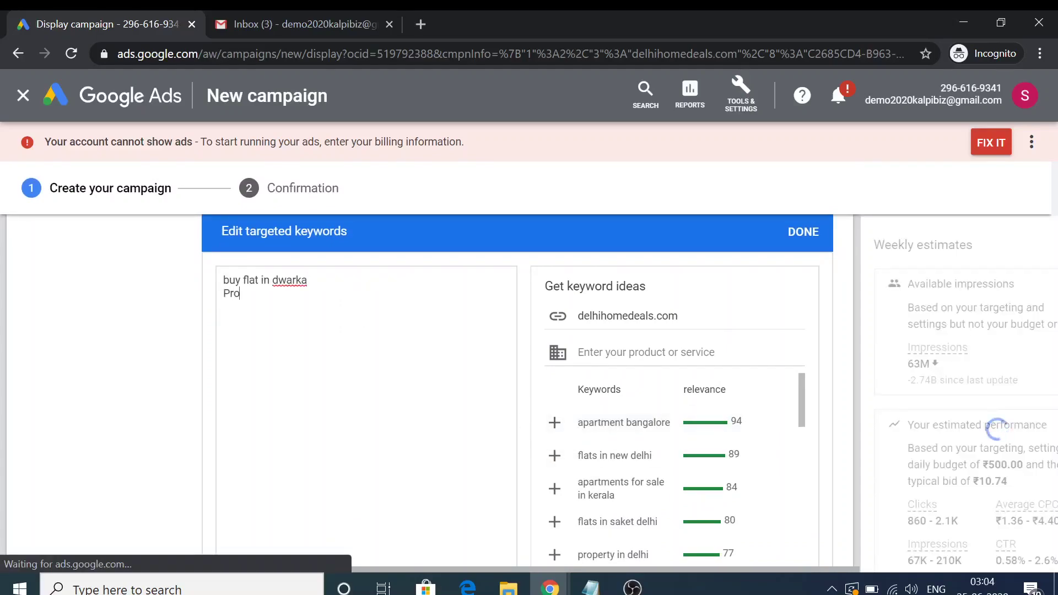
type("perty in Delhi")
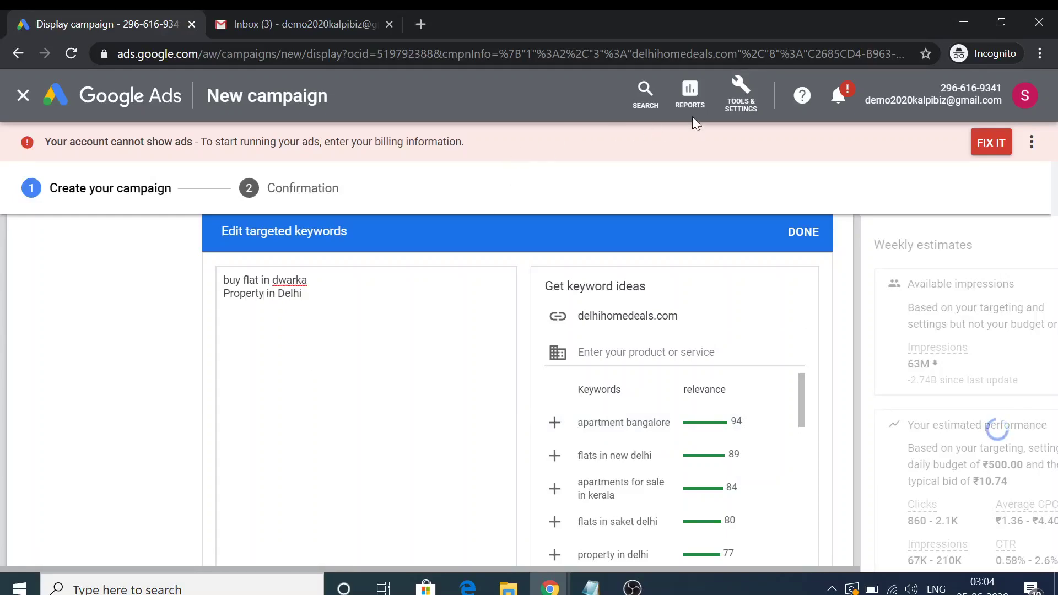
Open Keyword Planner from Tools & Settings > Planning in a new tab, closing its guide
left_click(758, 112)
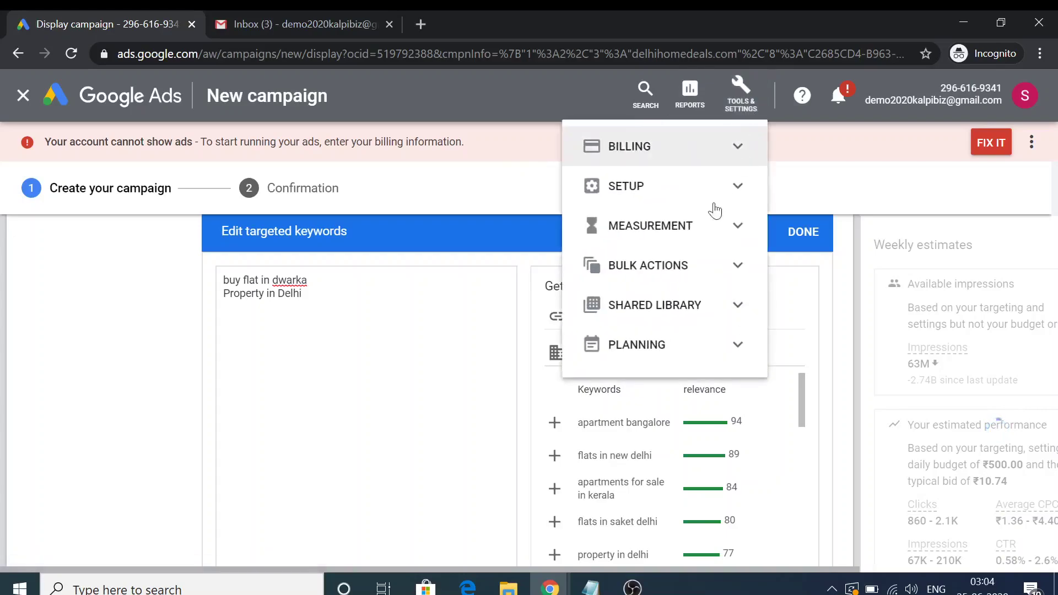
left_click(689, 346)
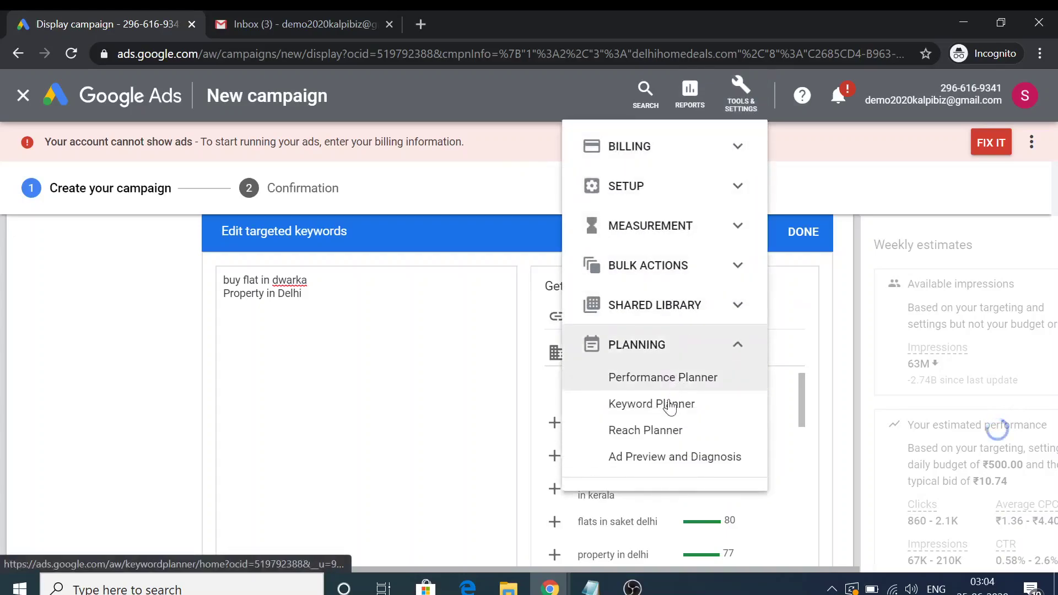
left_click(667, 411)
right_click(669, 408)
left_click(690, 417)
left_click(326, 16)
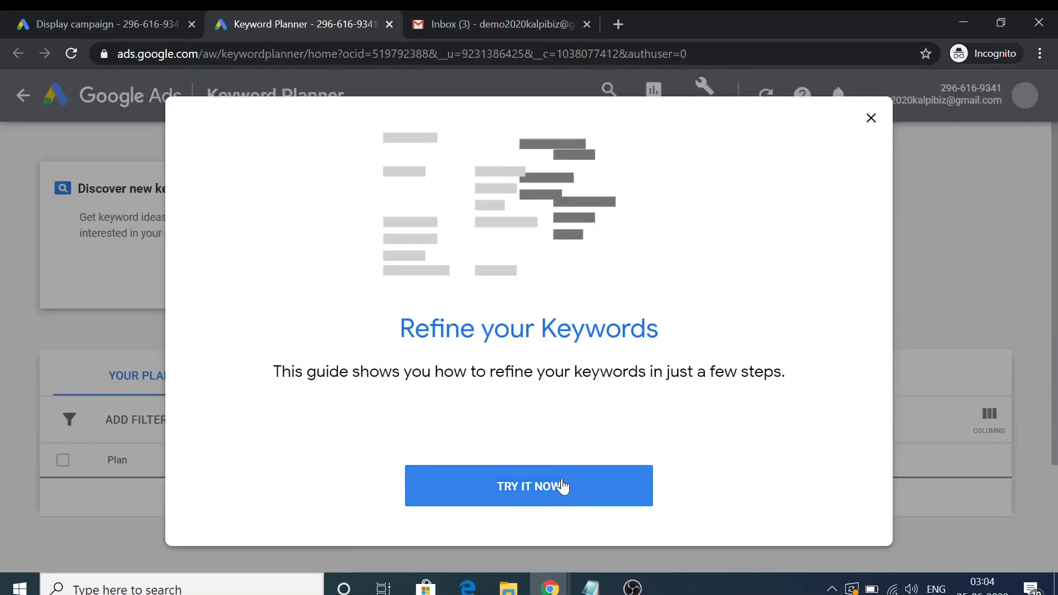
left_click(869, 120)
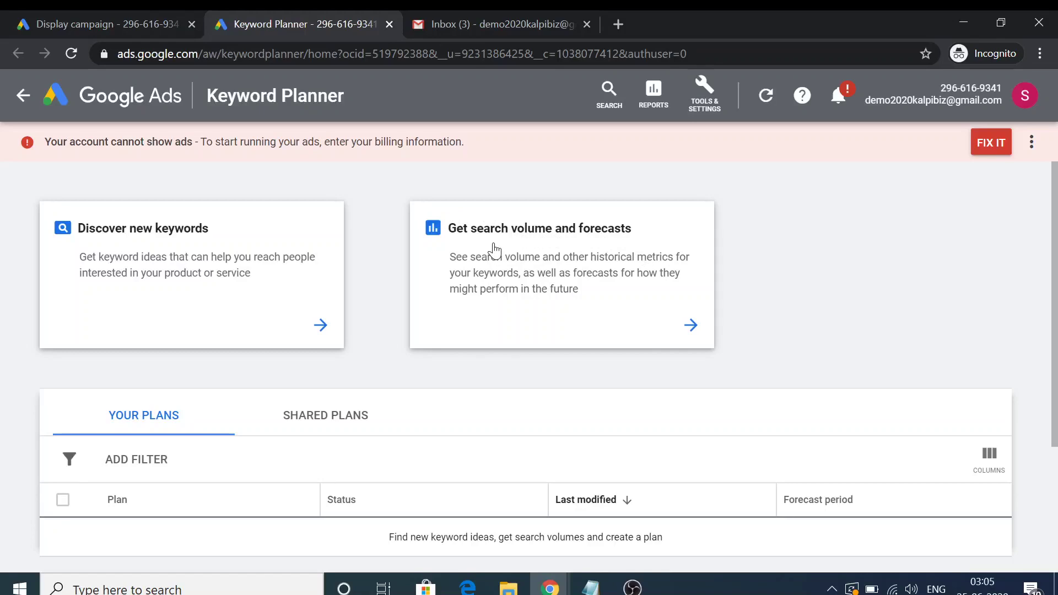
Get keyword ideas for property, real estate in delhi, house in delhi and flats in delhi
left_click(165, 267)
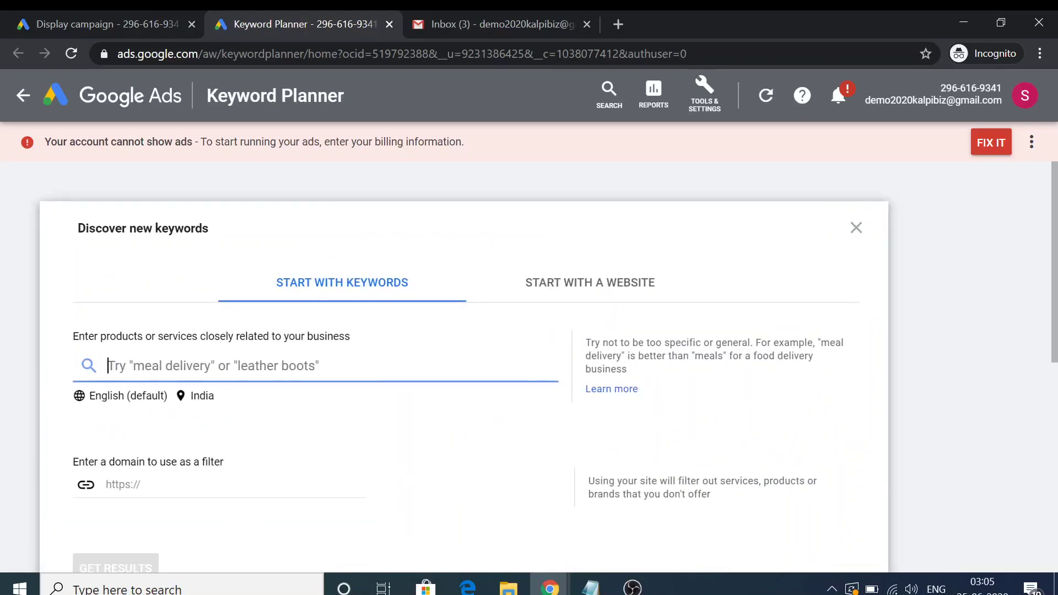
type("property")
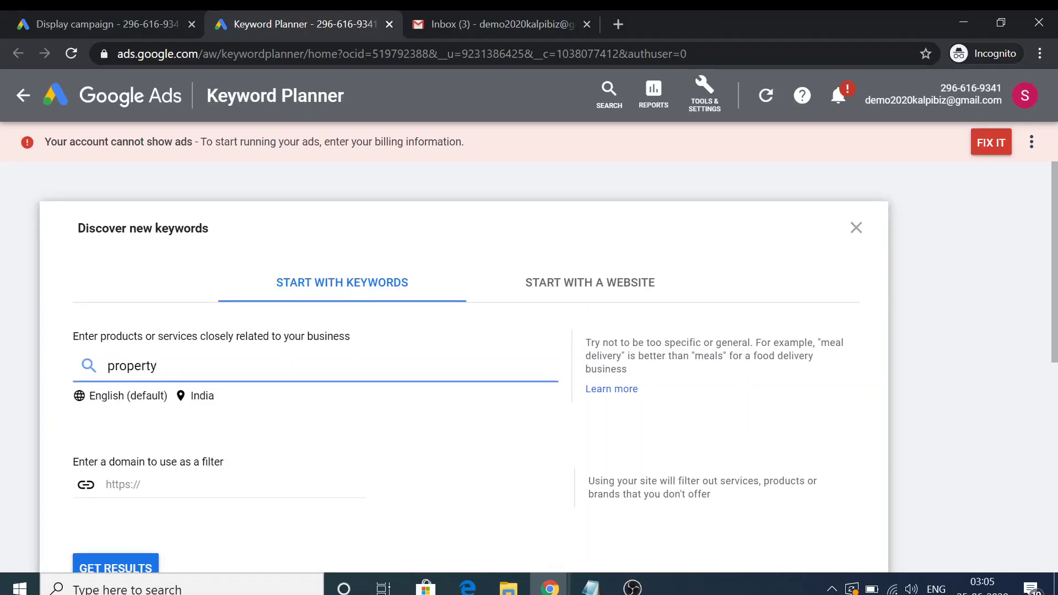
key("Return")
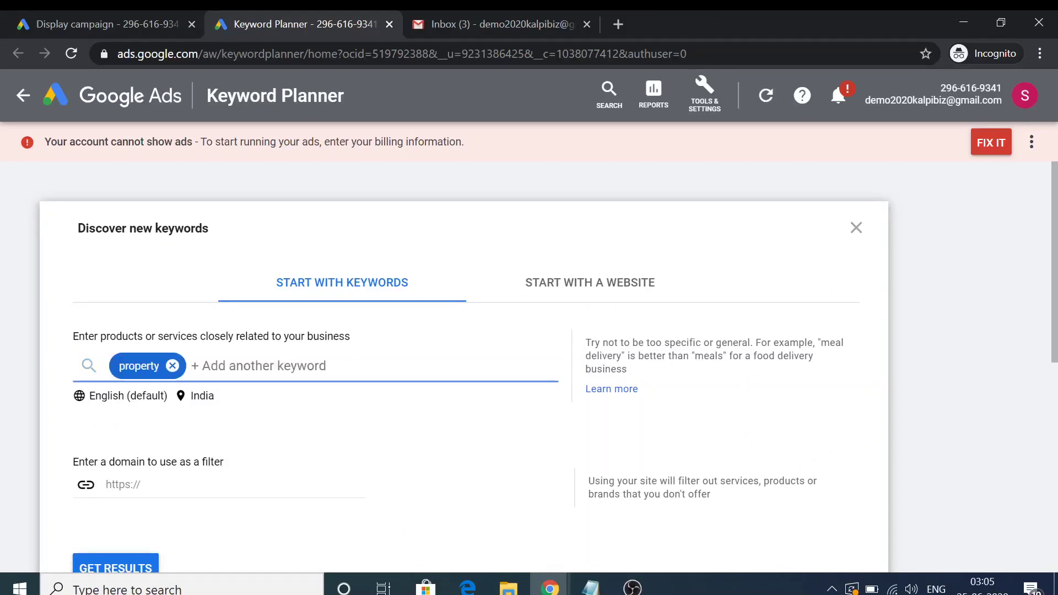
type("real estate in d")
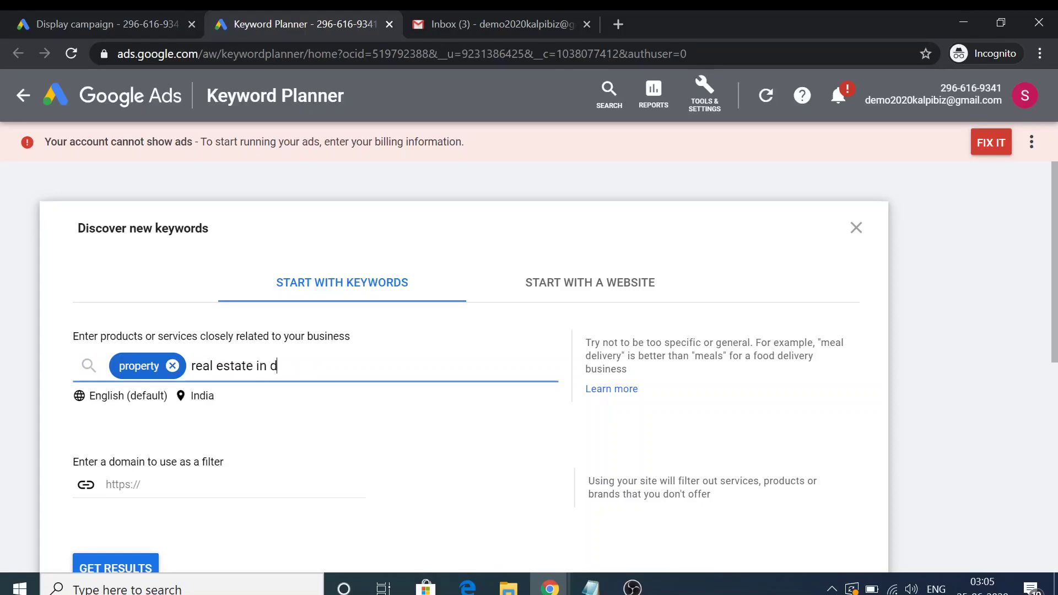
type("elhi")
key("Return")
type("ho")
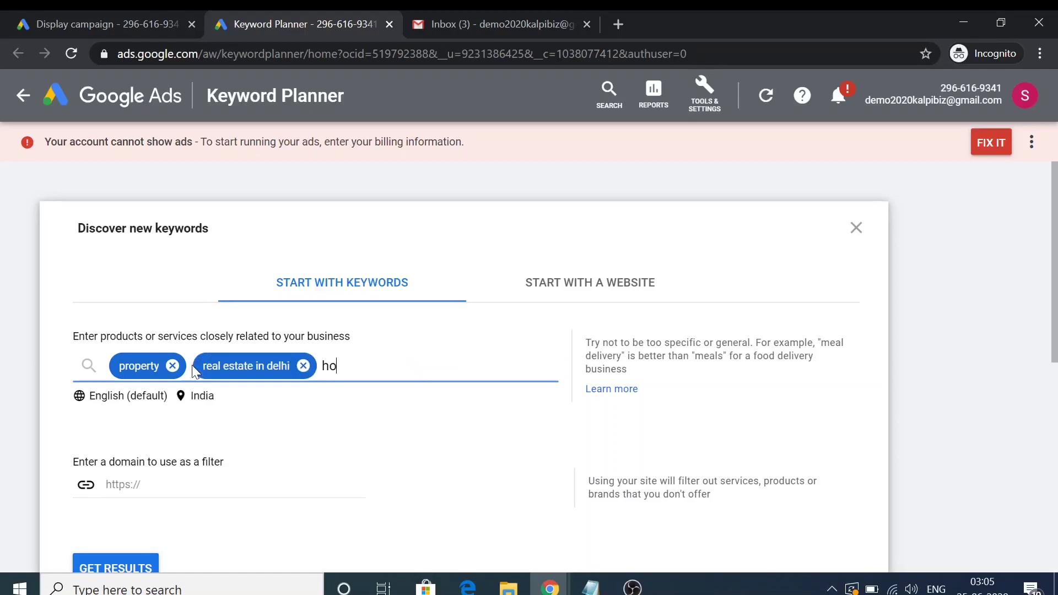
type("use in delhi")
key("Return")
type("f")
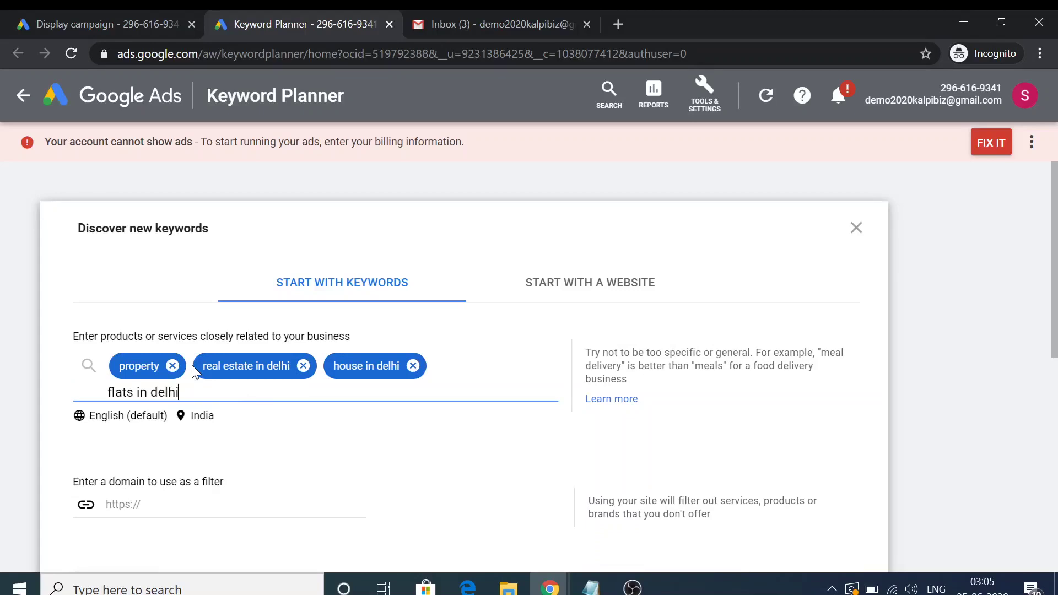
key("Return")
scroll(196, 372, "down", 5)
left_click(78, 342)
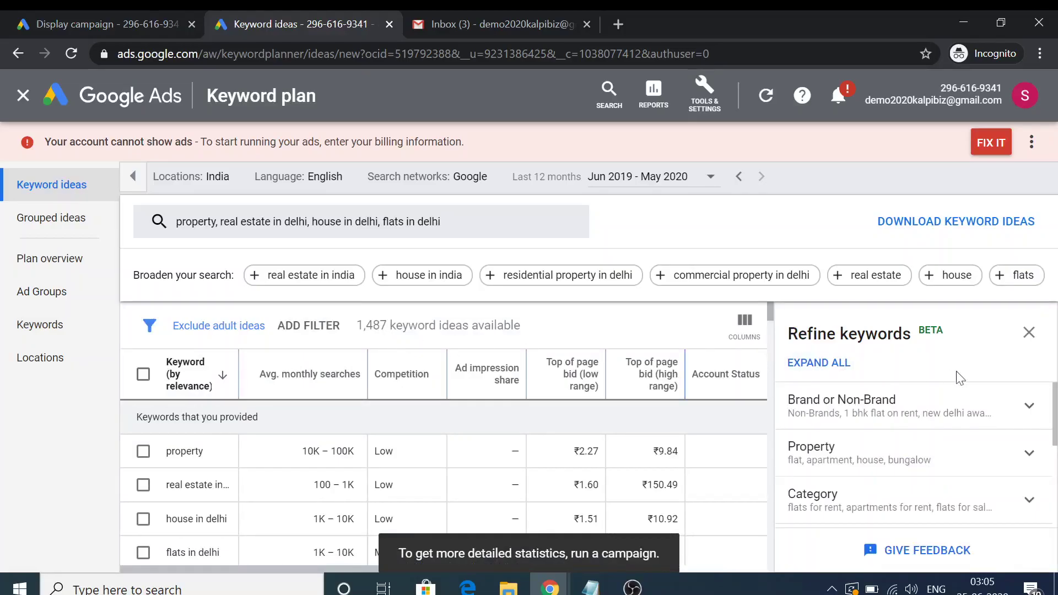
Hide the keyword refinement suggestions and scroll through the 1,487 Delhi property keyword ideas
left_click(1029, 333)
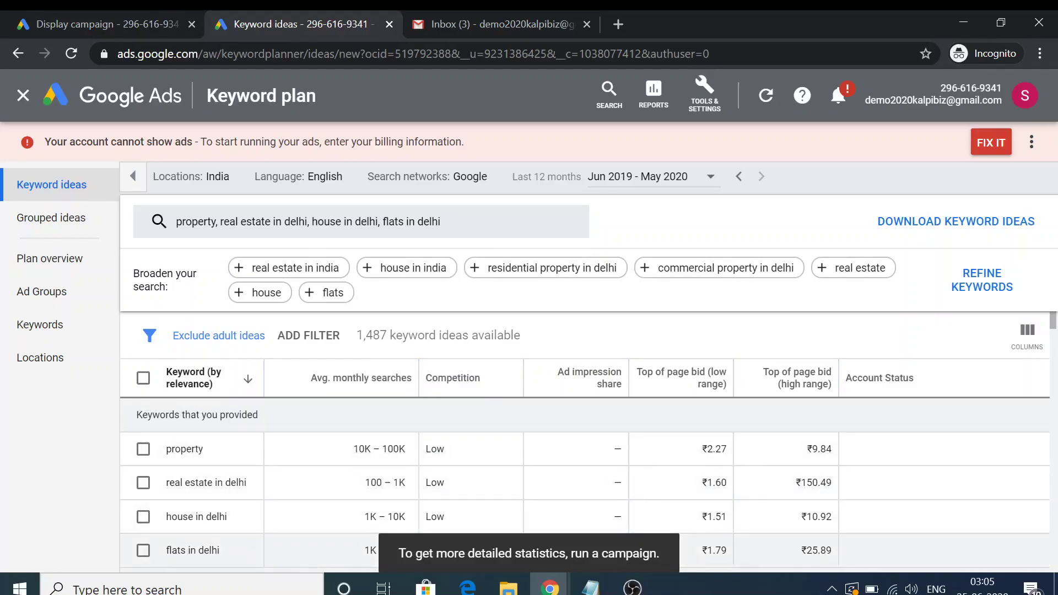
mouse_move(359, 383)
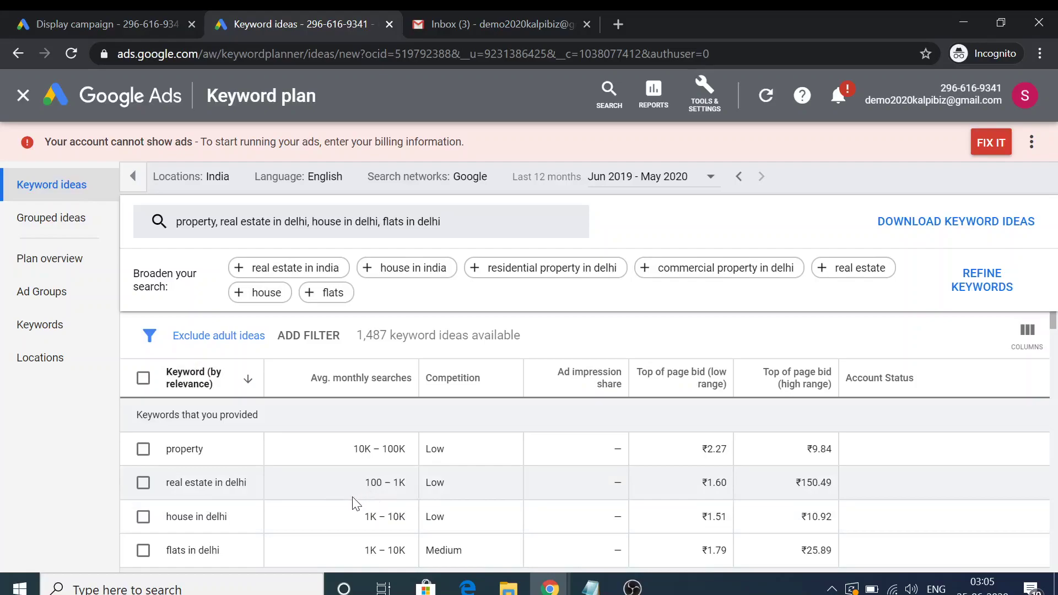
scroll(309, 501, "down", 1)
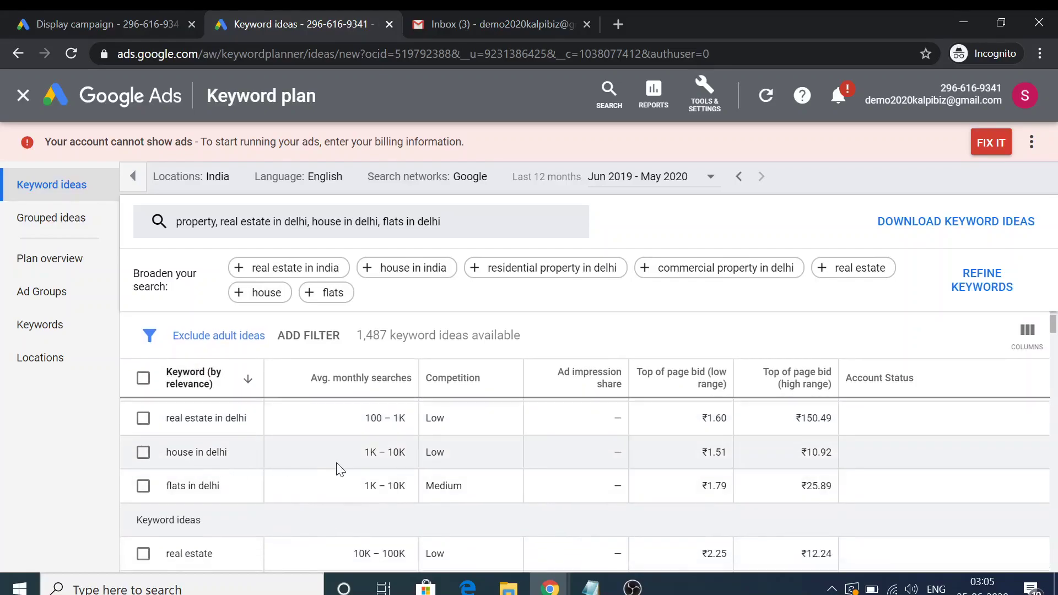
scroll(335, 448, "down", 2)
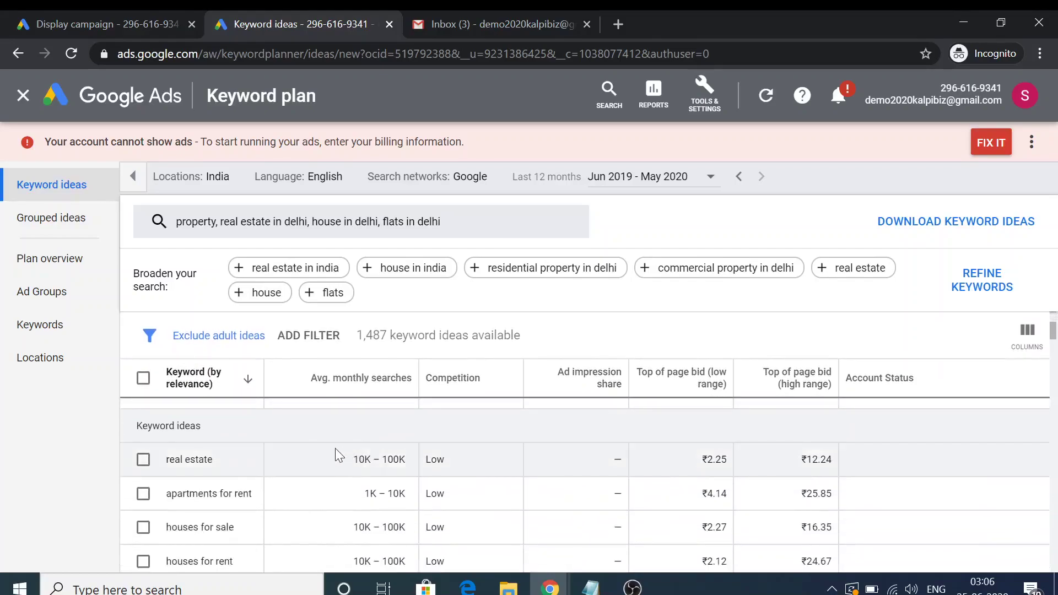
scroll(335, 448, "up", 1)
scroll(407, 451, "down", 2)
scroll(256, 463, "down", 1)
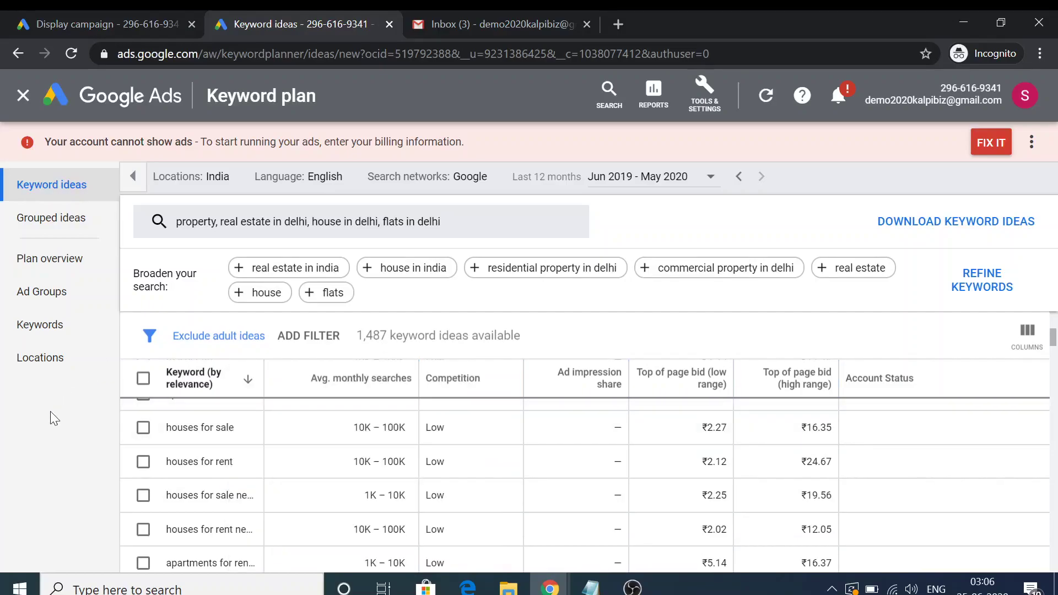
mouse_move(441, 390)
scroll(479, 485, "up", 1)
scroll(479, 485, "up", 1)
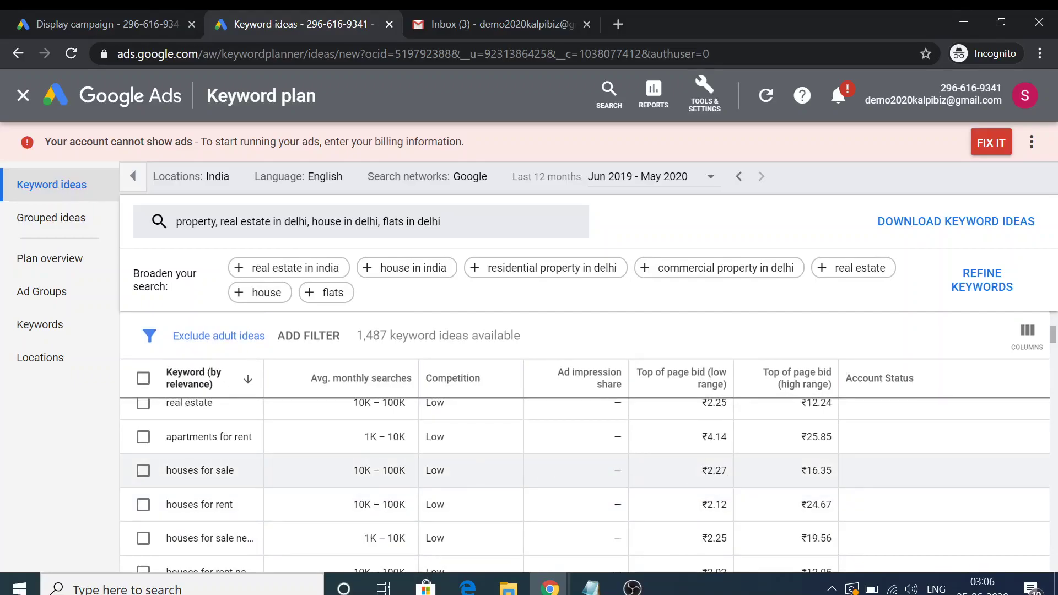
scroll(678, 499, "up", 3)
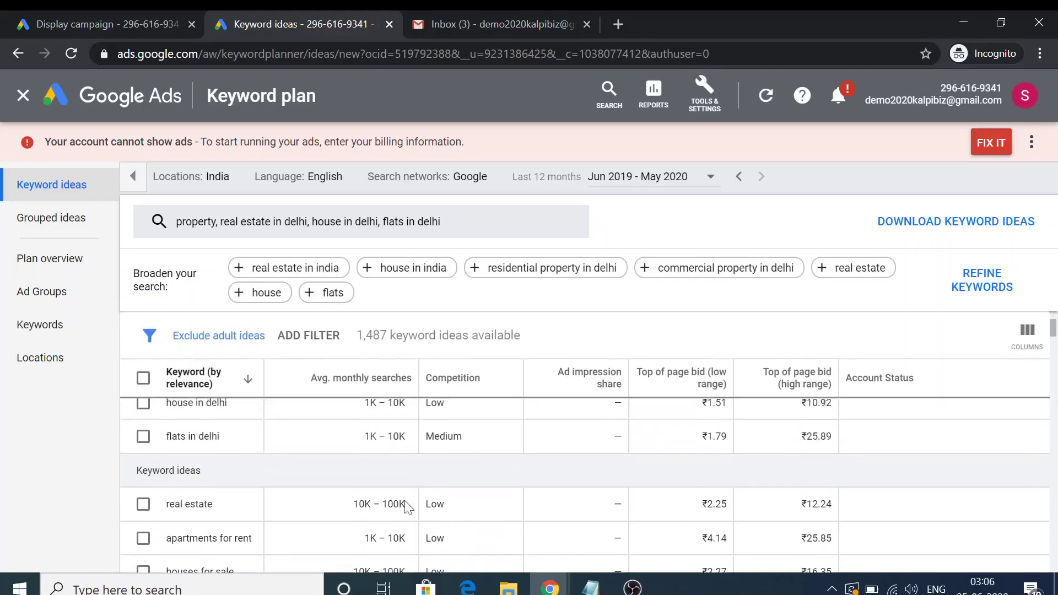
scroll(395, 473, "up", 2)
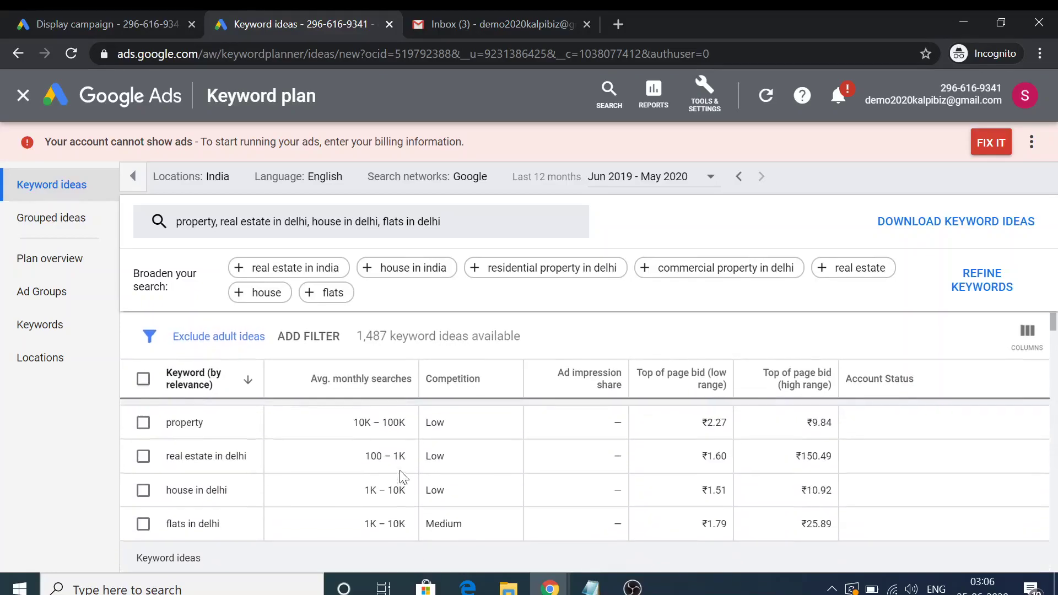
scroll(401, 473, "down", 2)
scroll(401, 473, "up", 1)
scroll(401, 473, "down", 3)
scroll(403, 477, "down", 1)
Review the list and select all 100 visible keyword ideas with the header checkbox
mouse_move(466, 379)
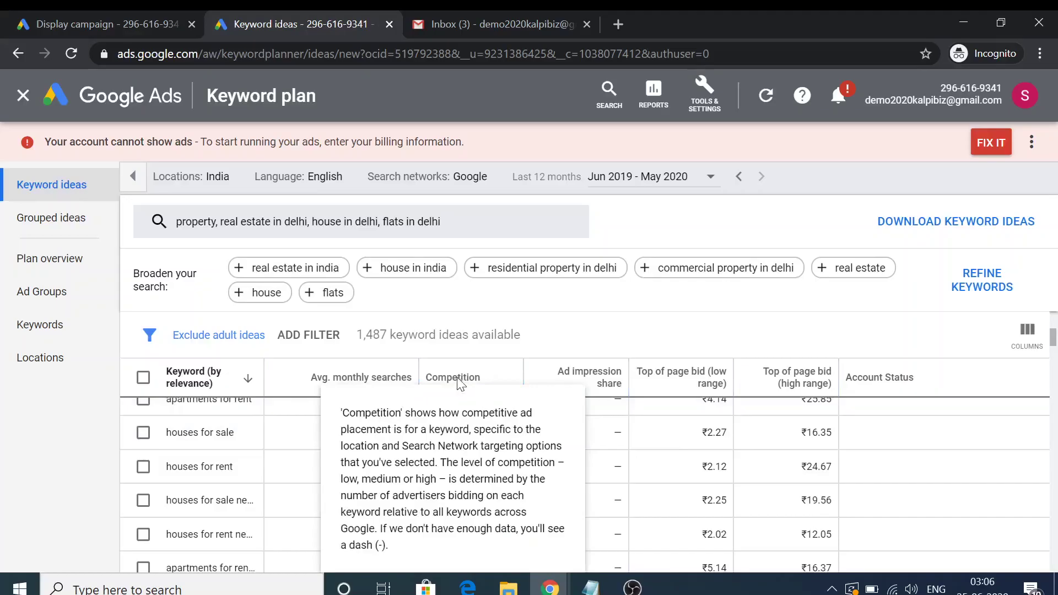
scroll(441, 507, "up", 3)
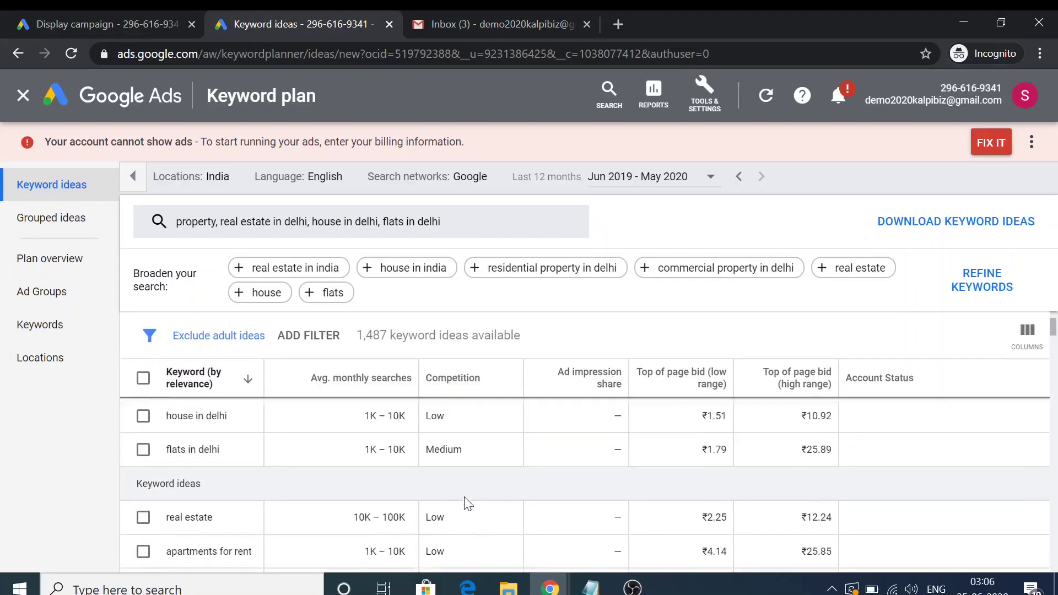
scroll(464, 496, "up", 1)
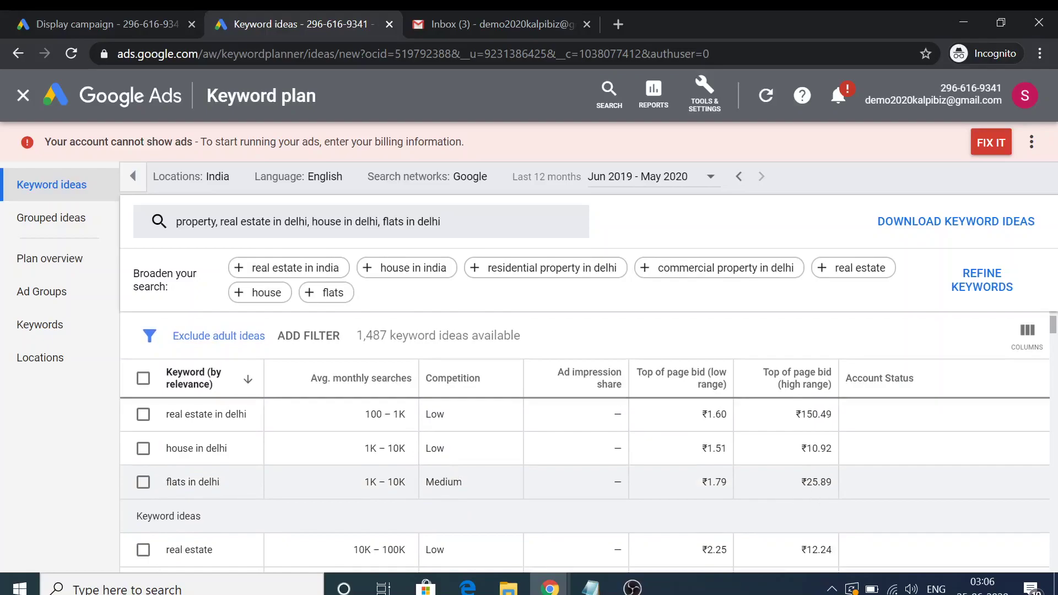
scroll(823, 484, "down", 4)
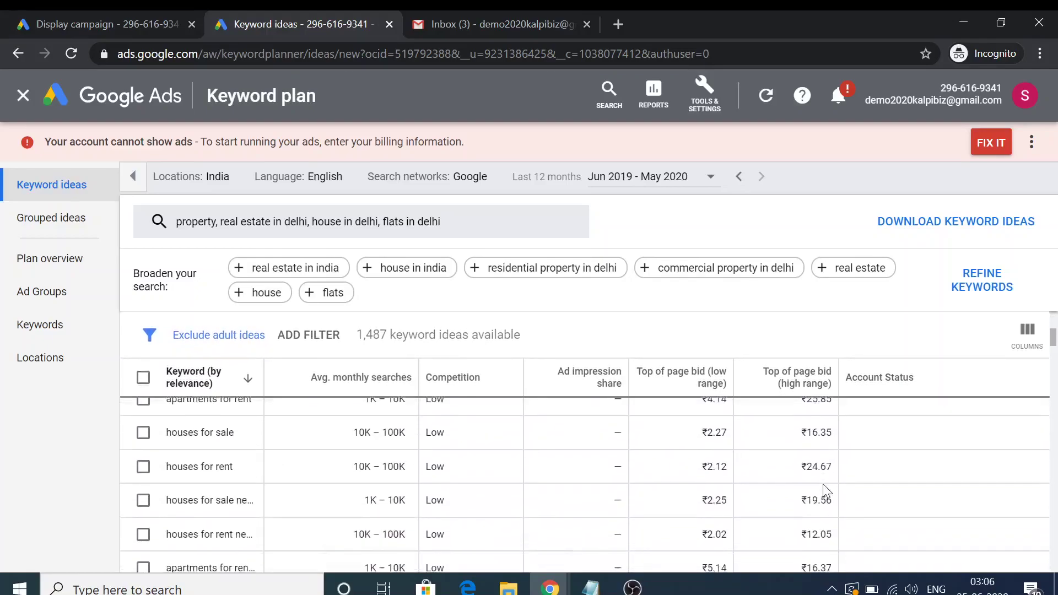
scroll(809, 484, "down", 1)
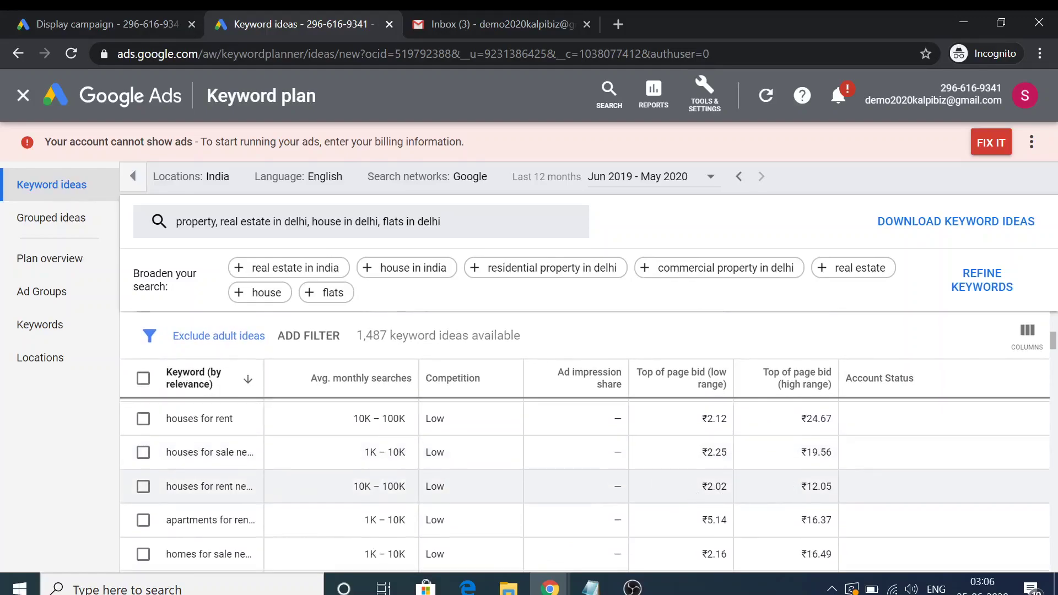
scroll(738, 518, "down", 2)
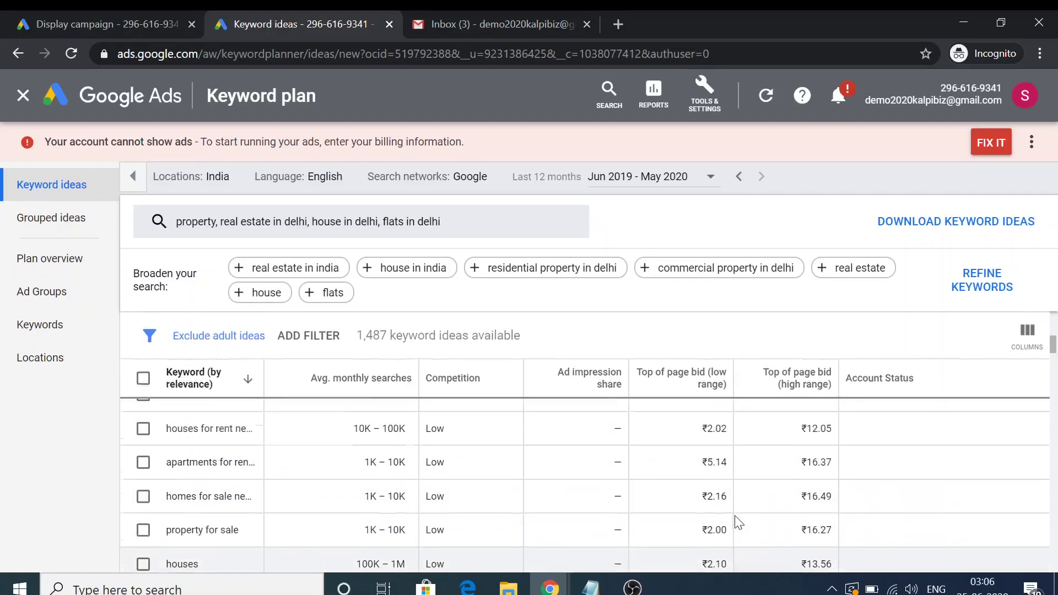
scroll(733, 515, "up", 2)
scroll(734, 512, "up", 2)
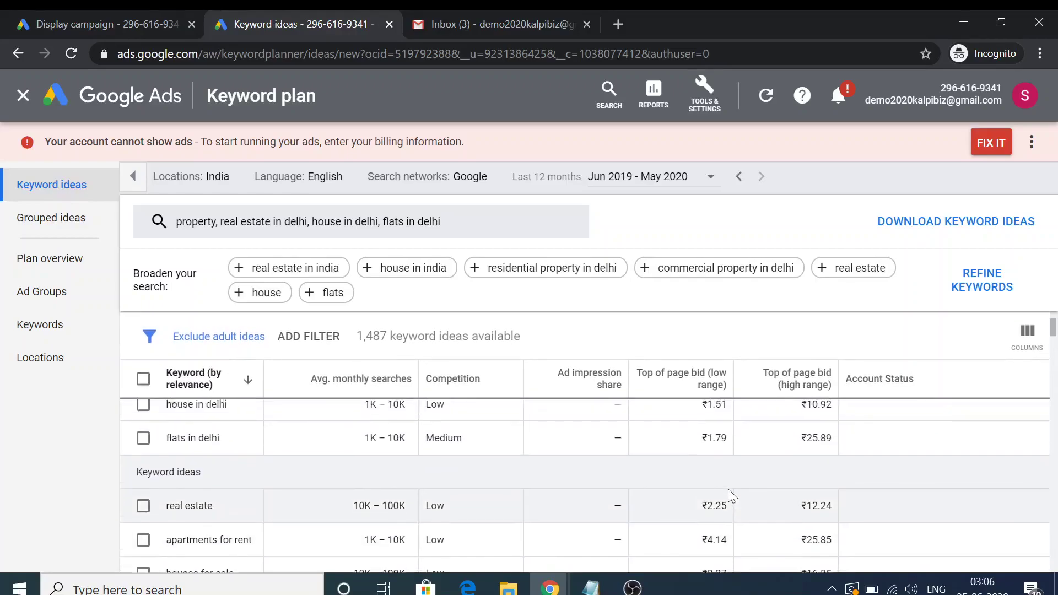
scroll(739, 491, "up", 3)
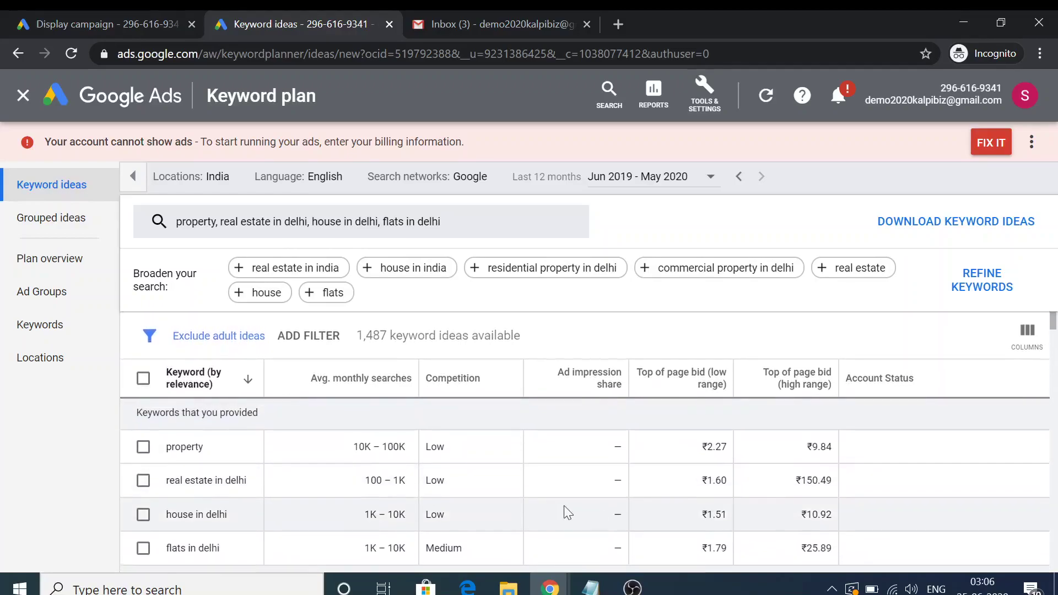
scroll(540, 507, "down", 5)
scroll(544, 508, "down", 3)
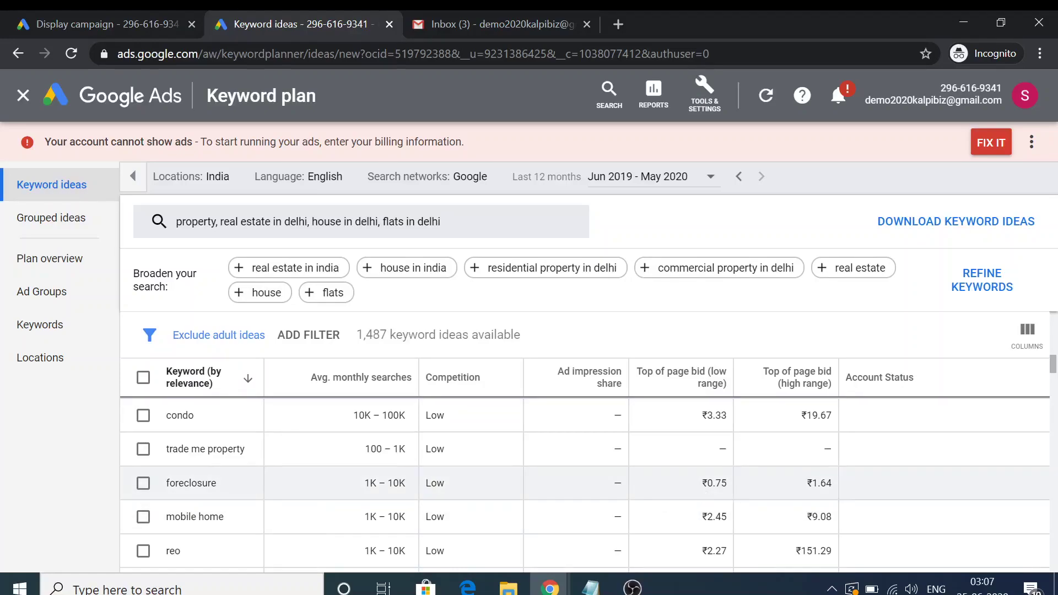
scroll(584, 480, "down", 1)
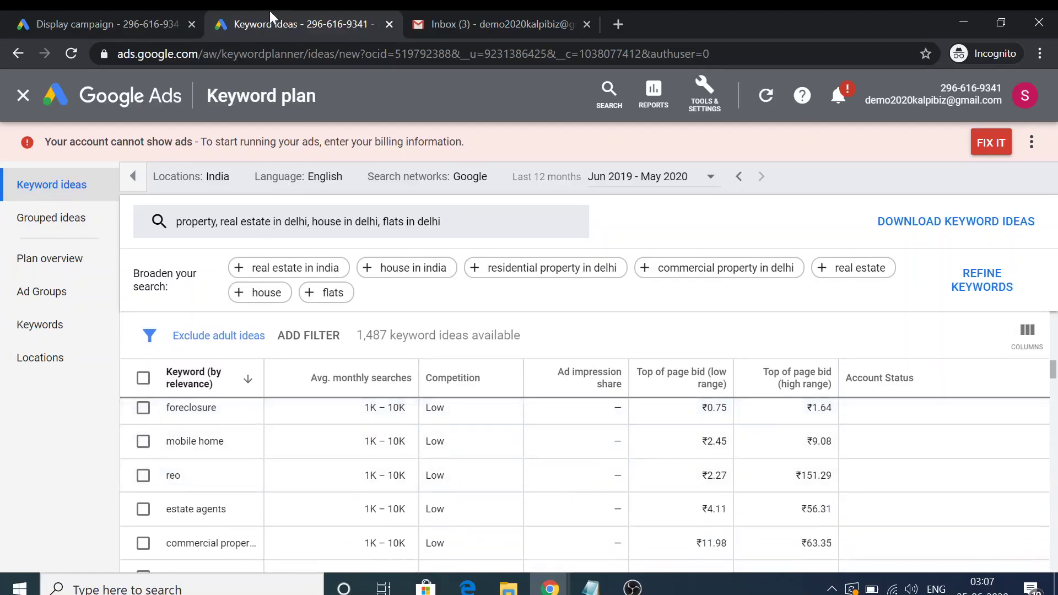
left_click(144, 378)
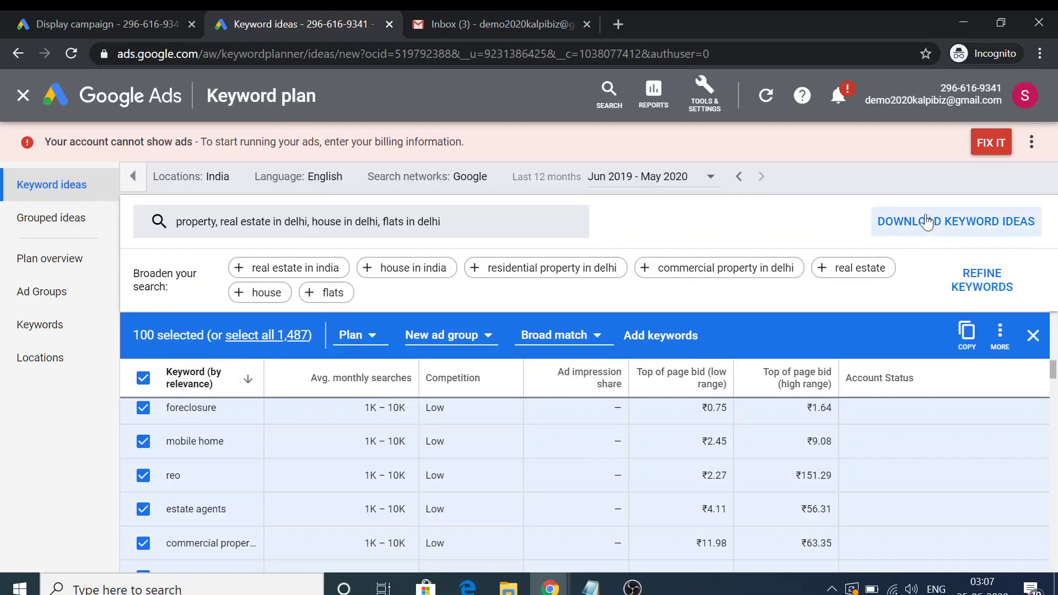
In the Display campaign draft, set Keyword setting to Content so ads show only on keyword-related content
left_click(94, 13)
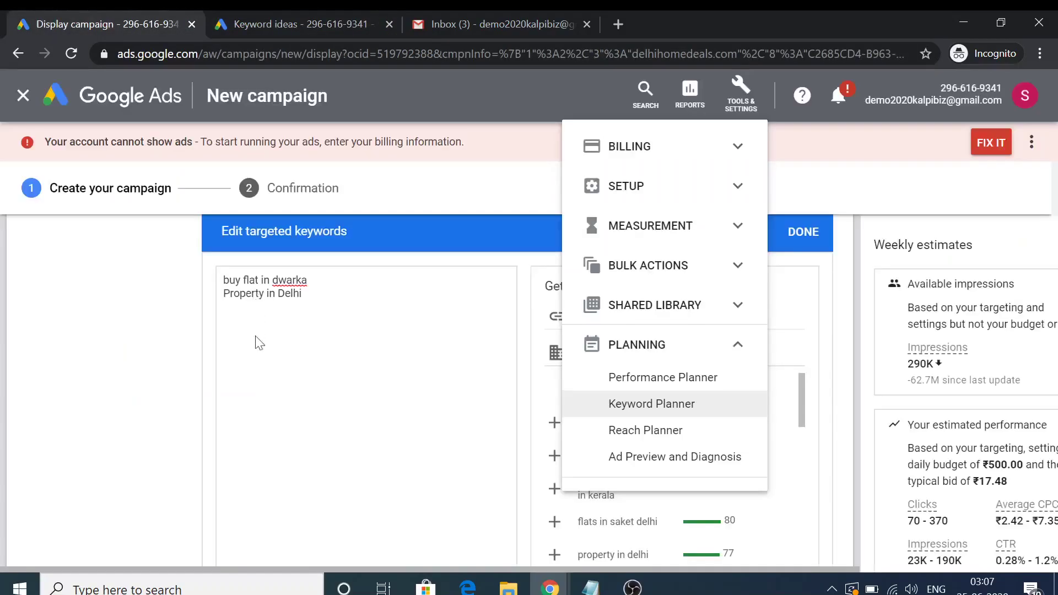
left_click(302, 293)
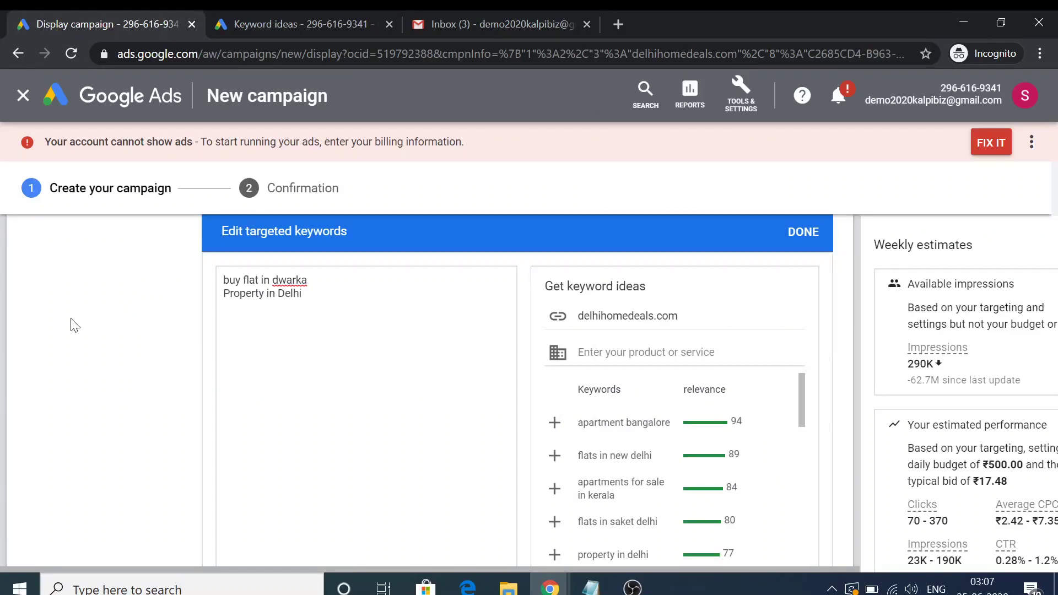
scroll(61, 348, "up", 4)
scroll(64, 392, "down", 10)
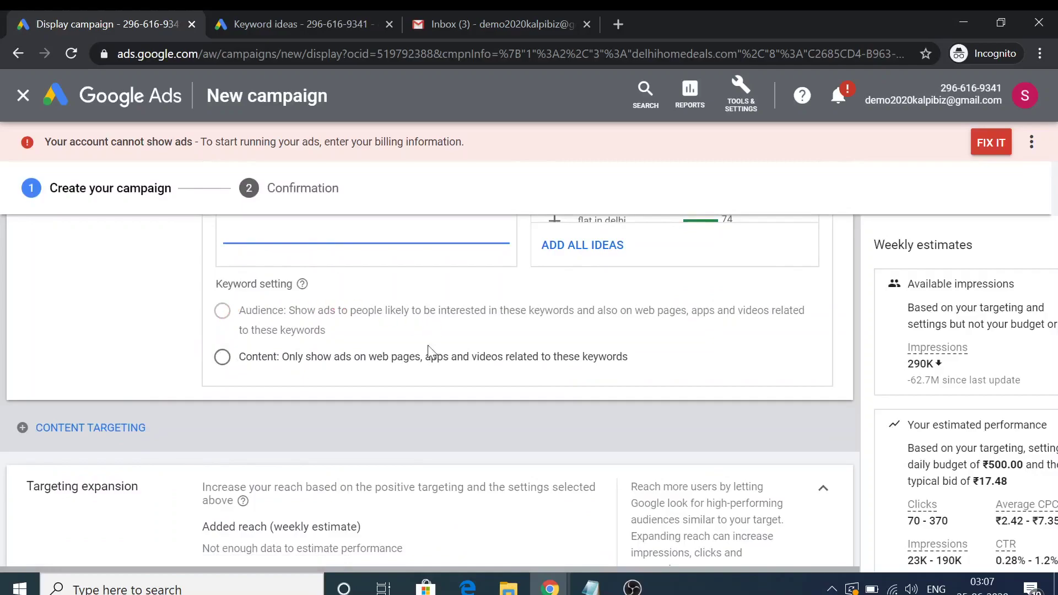
left_click(221, 362)
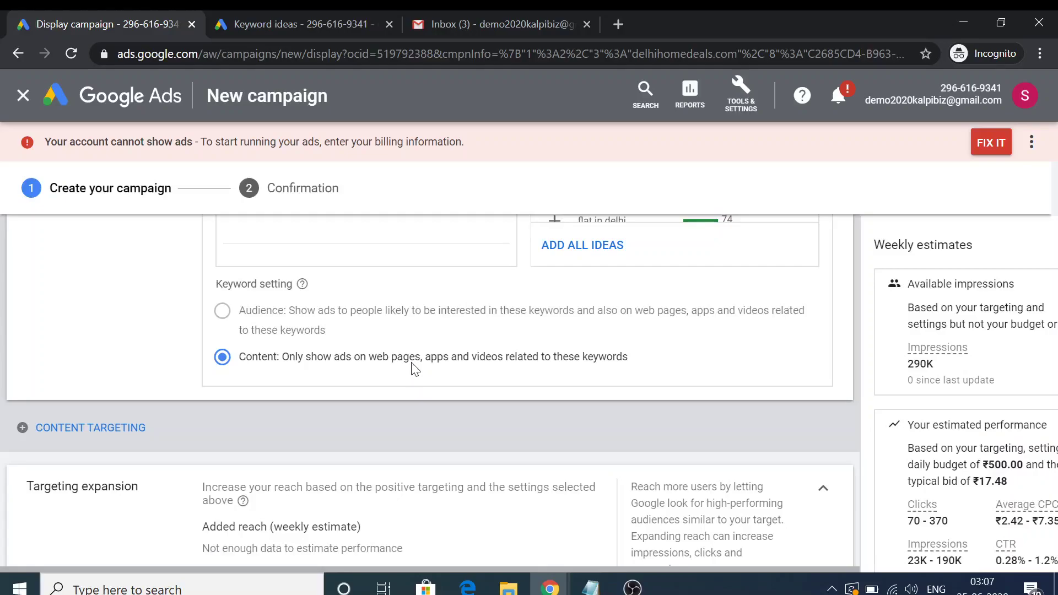
Drag the targeting expansion slider toward More reach
scroll(662, 353, "down", 1)
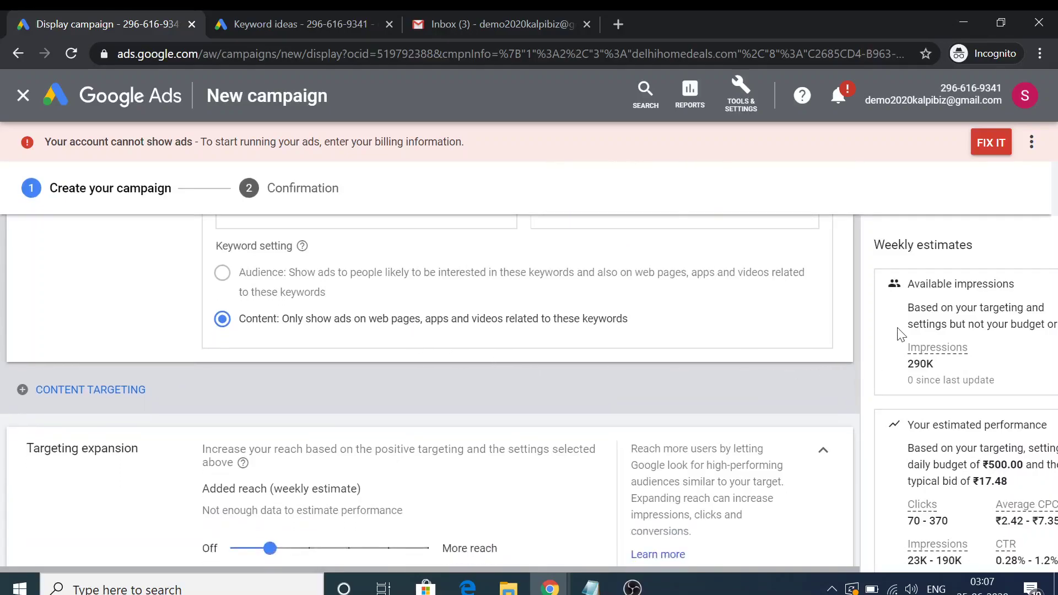
scroll(445, 333, "down", 2)
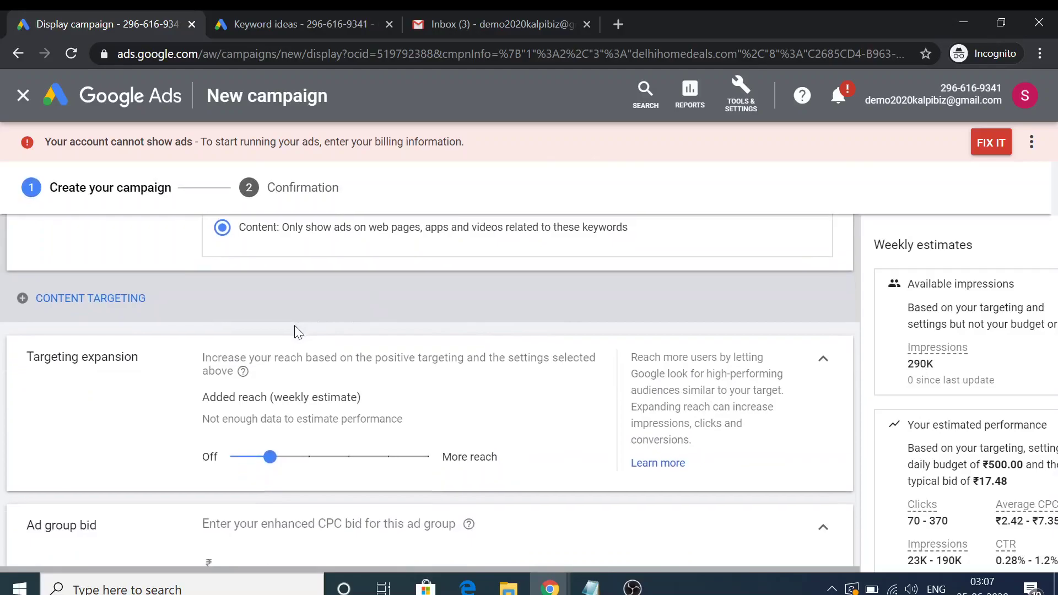
scroll(291, 330, "down", 1)
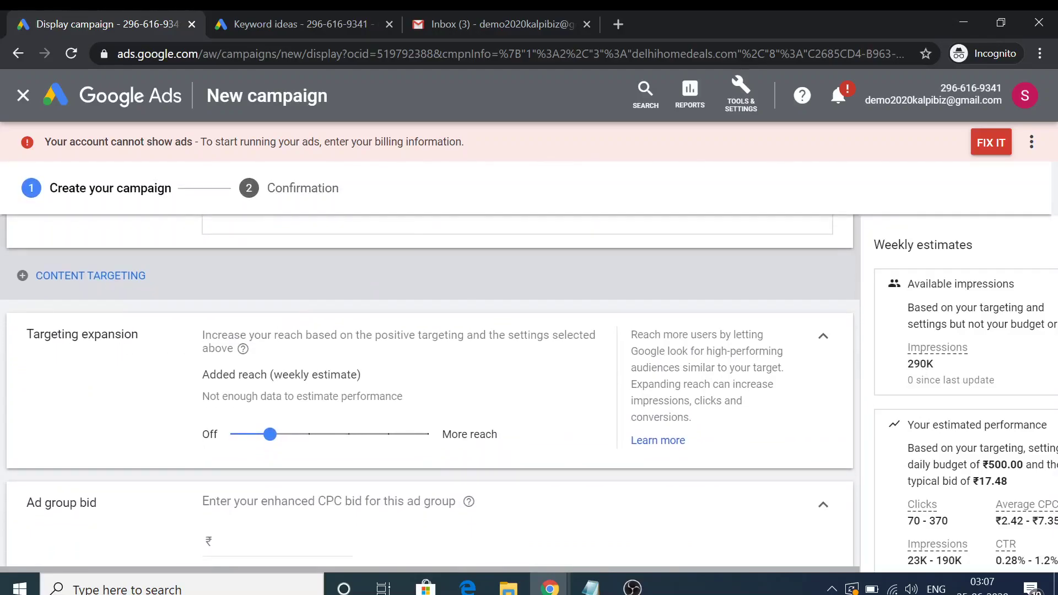
left_click_drag(271, 435, 444, 433)
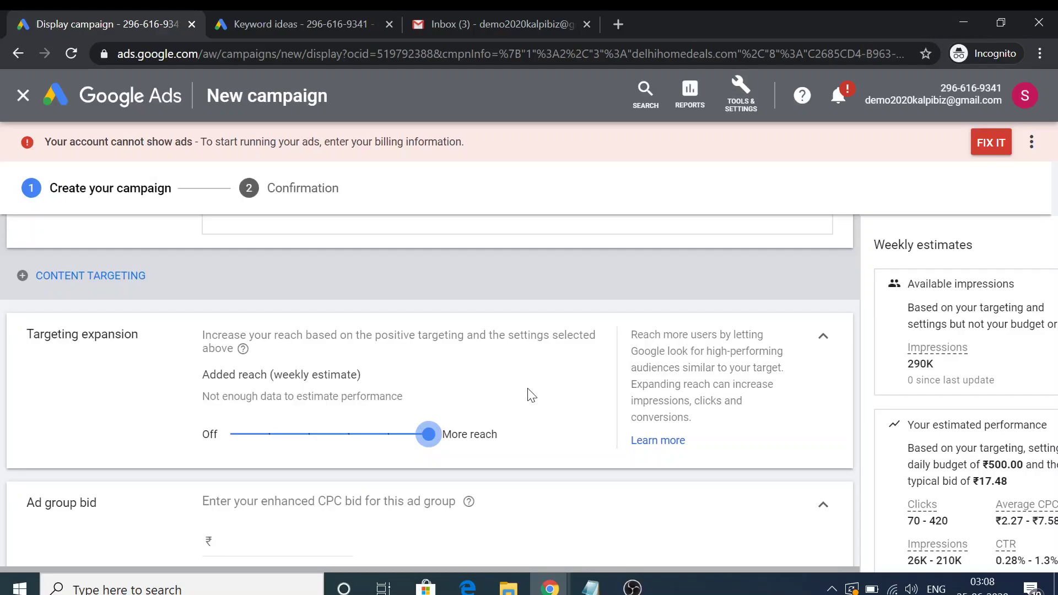
Set the ad group bid to ₹17.50
scroll(529, 394, "down", 3)
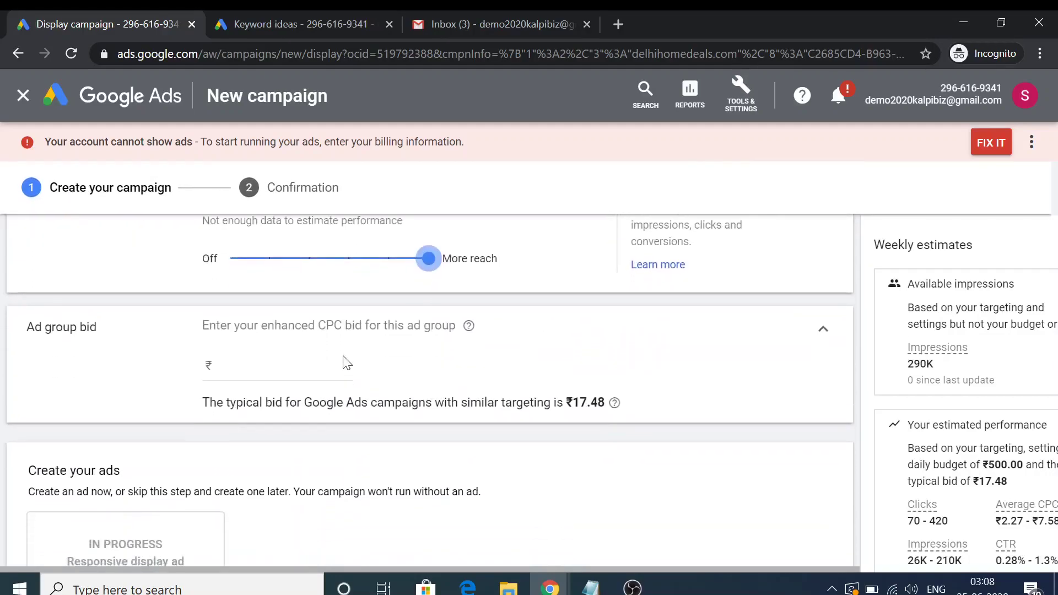
scroll(276, 355, "down", 1)
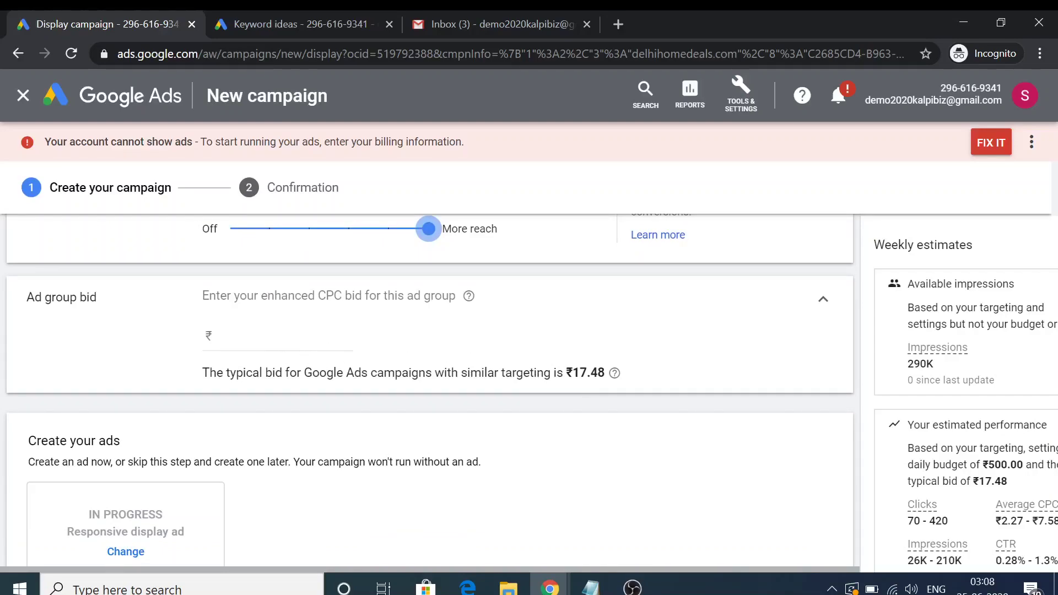
left_click(251, 336)
type("1")
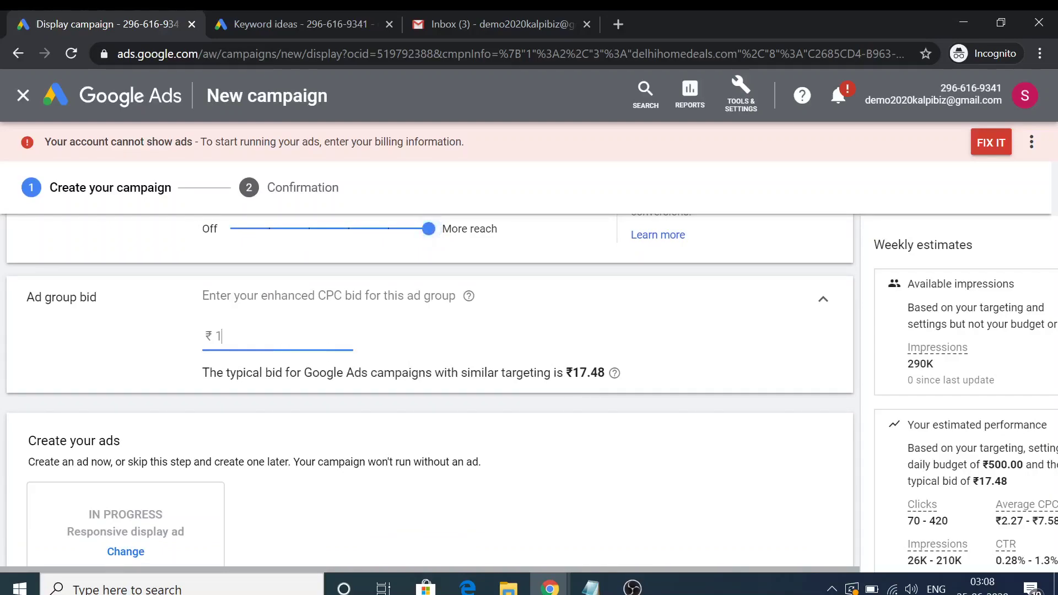
type("7.50")
left_click(609, 465)
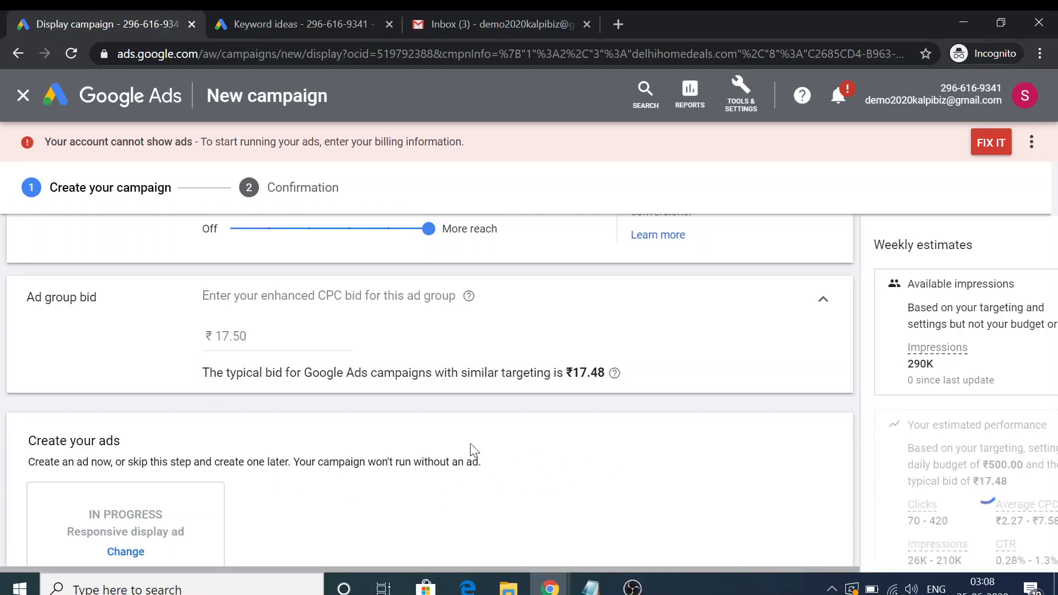
scroll(478, 452, "down", 3)
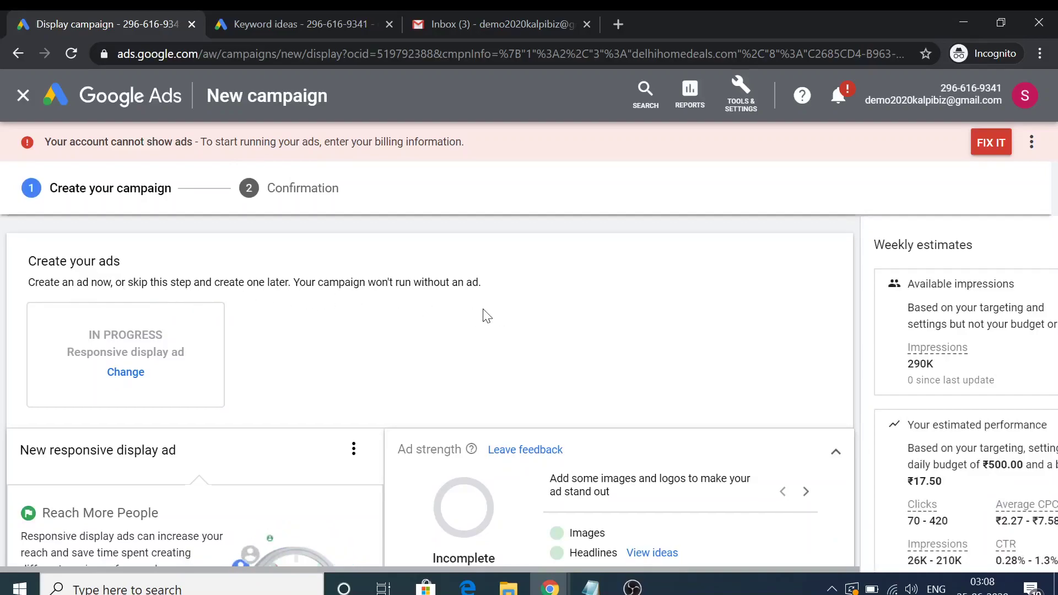
Switch the ad creation option to uploading ready-made display ads
scroll(160, 341, "down", 1)
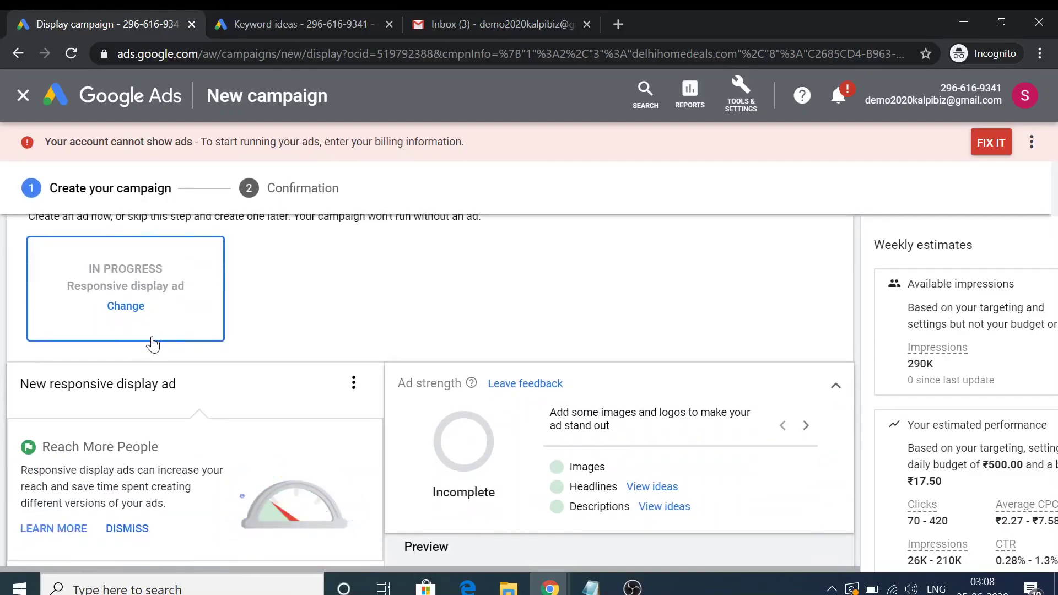
left_click(126, 312)
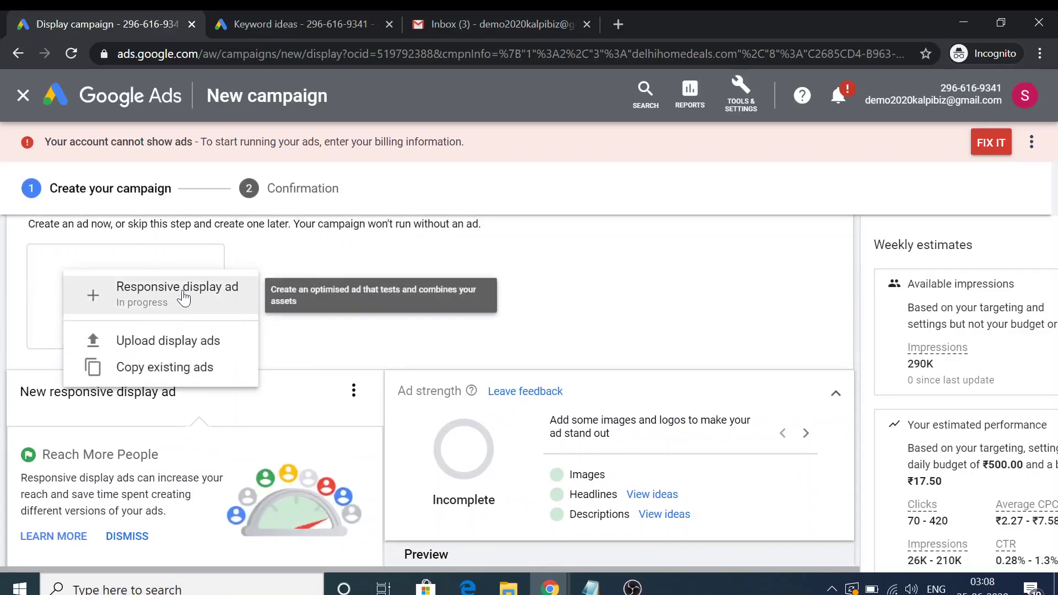
left_click(183, 298)
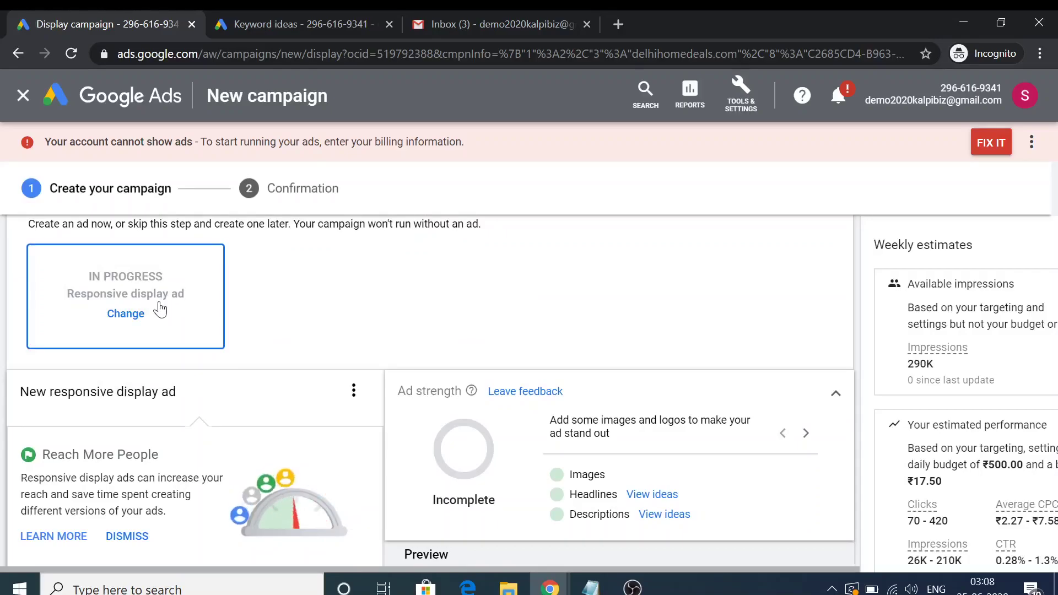
left_click(126, 313)
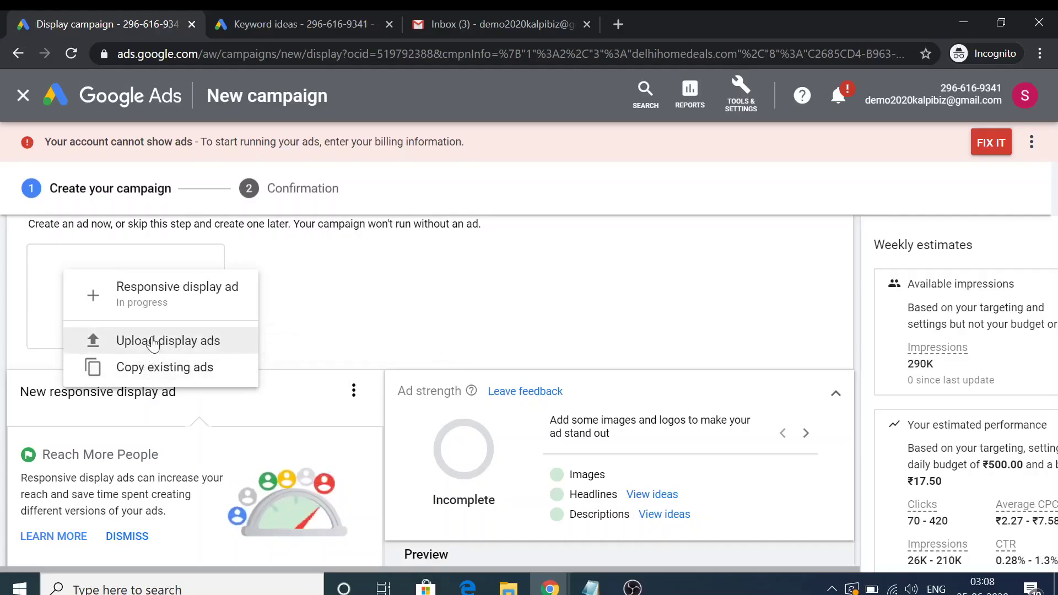
left_click(153, 342)
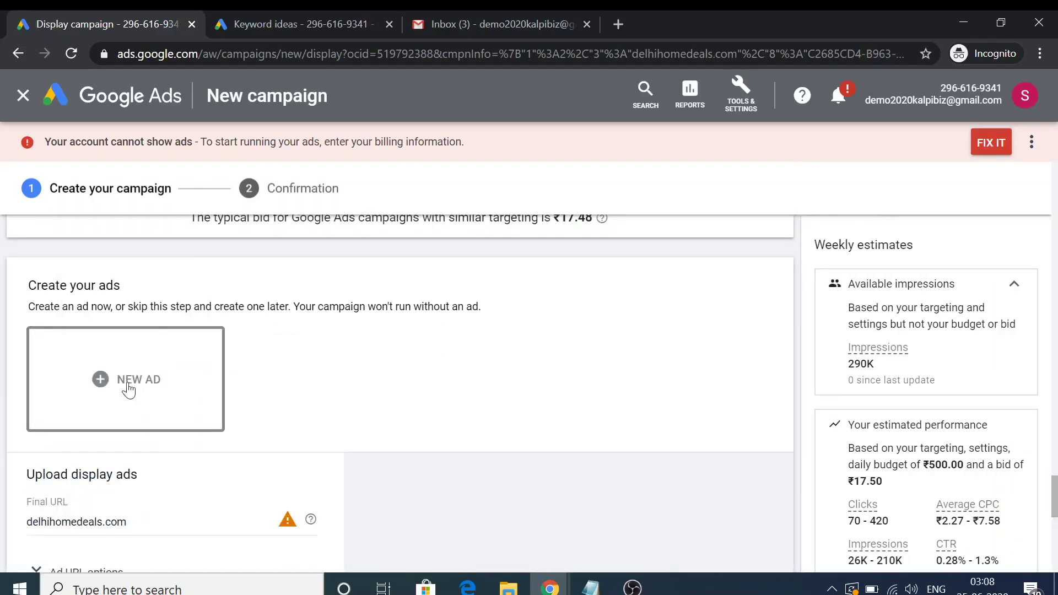
Scroll the upload section and open a new blank incognito tab beside the campaign draft
scroll(127, 388, "down", 2)
scroll(126, 323, "down", 1)
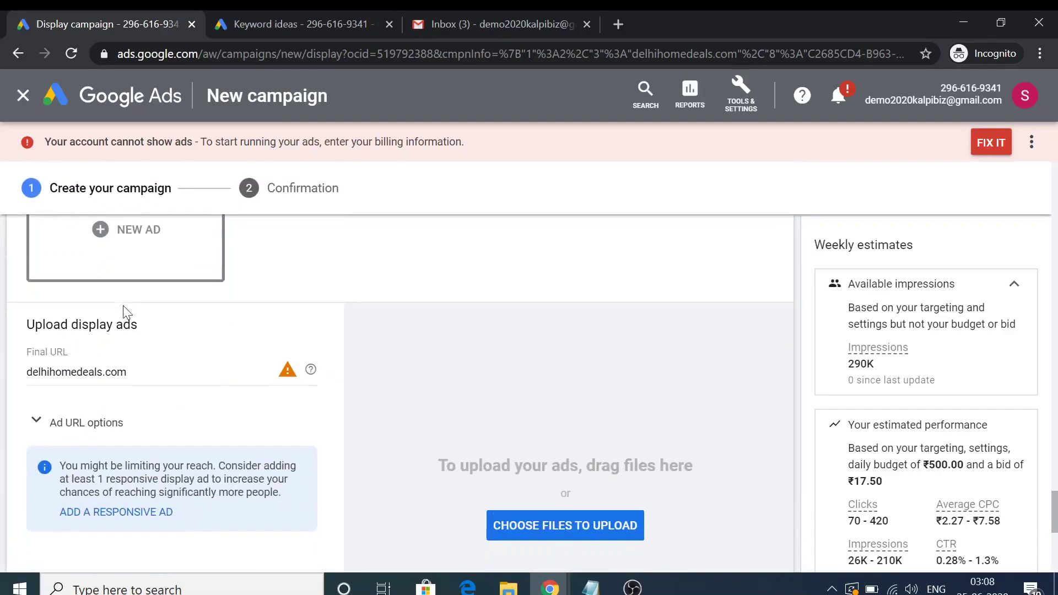
scroll(125, 307, "down", 2)
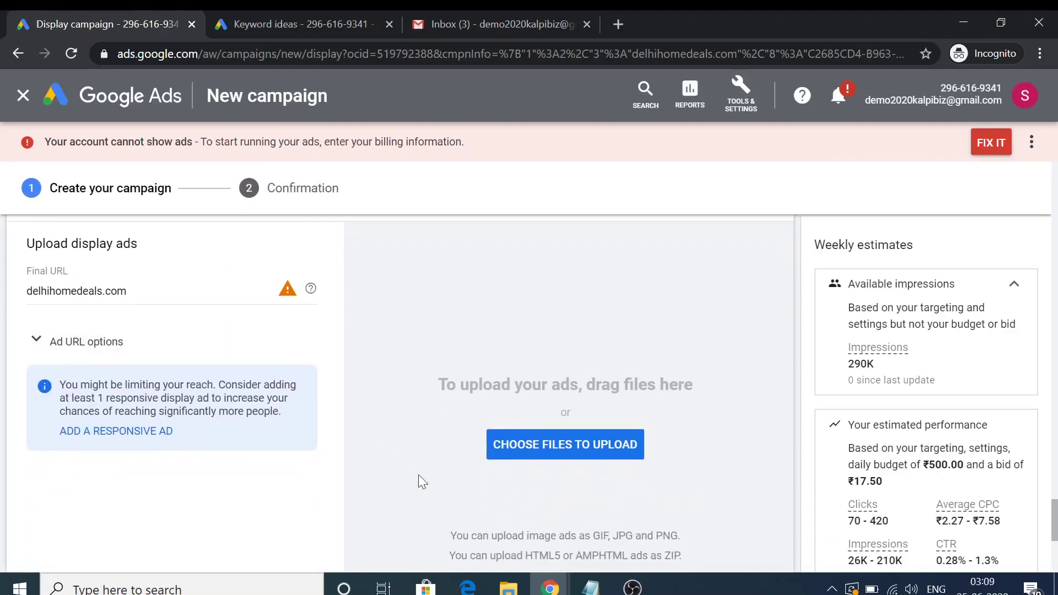
scroll(464, 542, "down", 1)
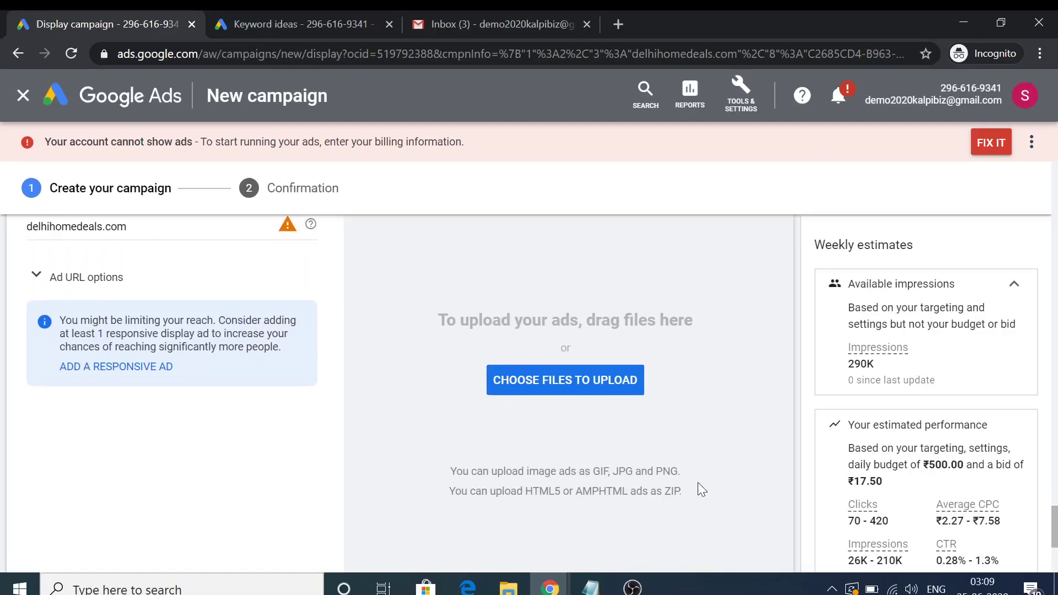
scroll(696, 500, "down", 2)
scroll(574, 398, "up", 2)
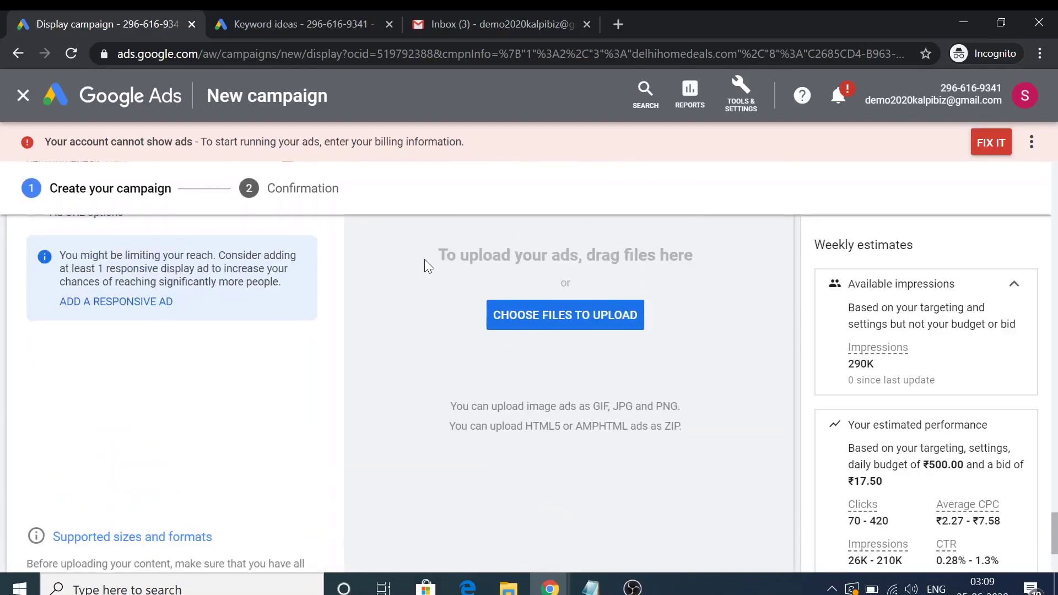
left_click(621, 26)
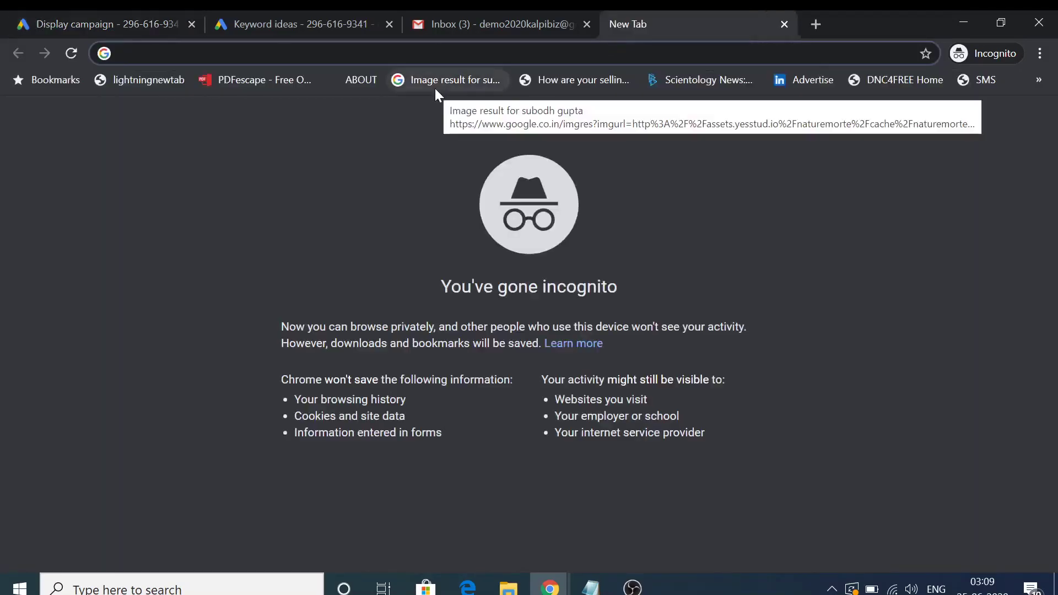
Search 'google sear', open the Google Search Statistics page, and open its red square ad image in a new tab
type("google sear")
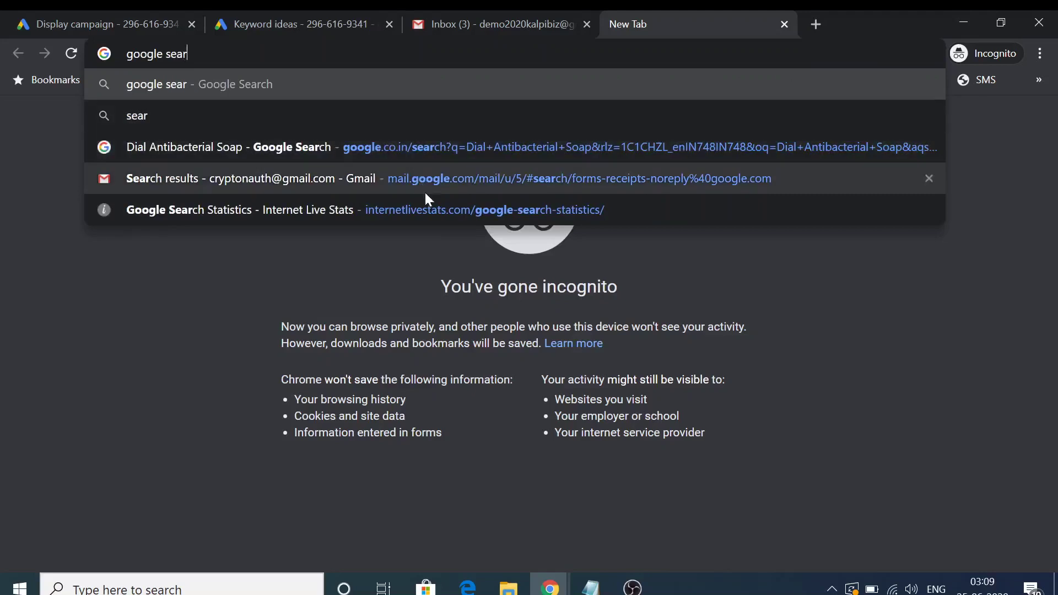
left_click(428, 203)
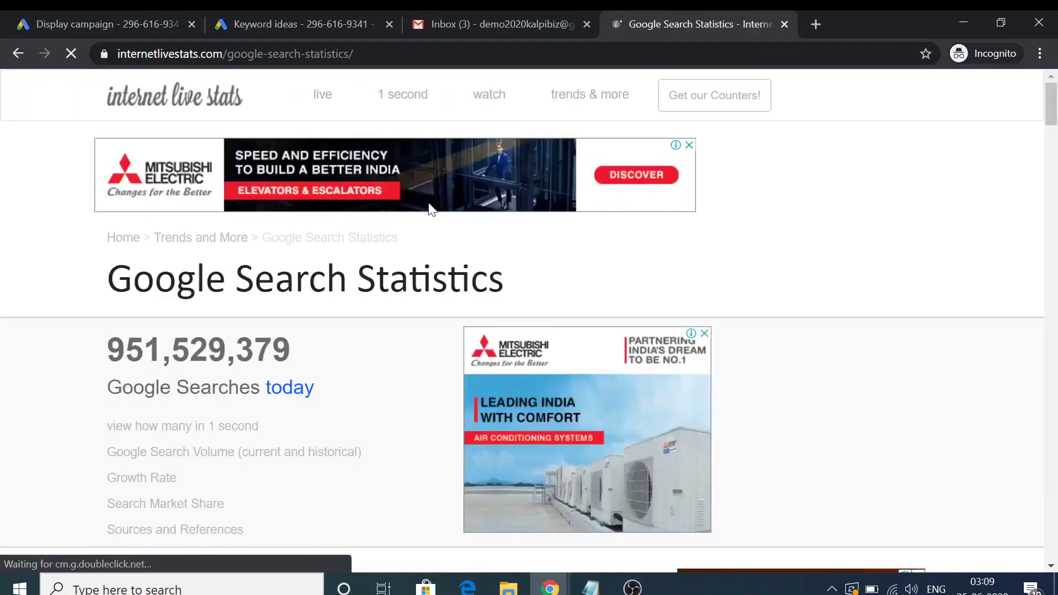
right_click(588, 431)
left_click(610, 295)
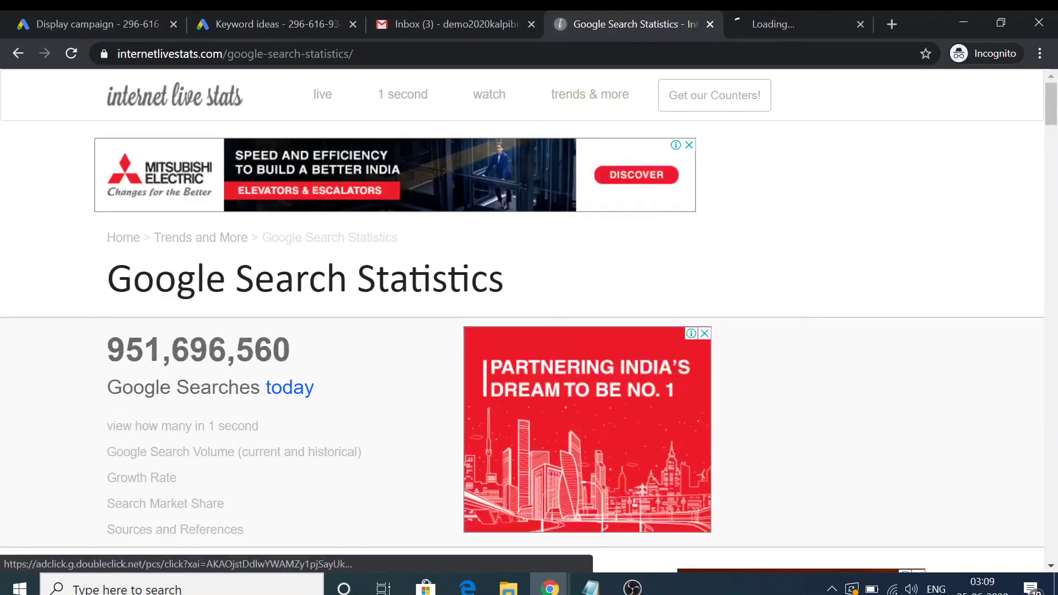
left_click(779, 12)
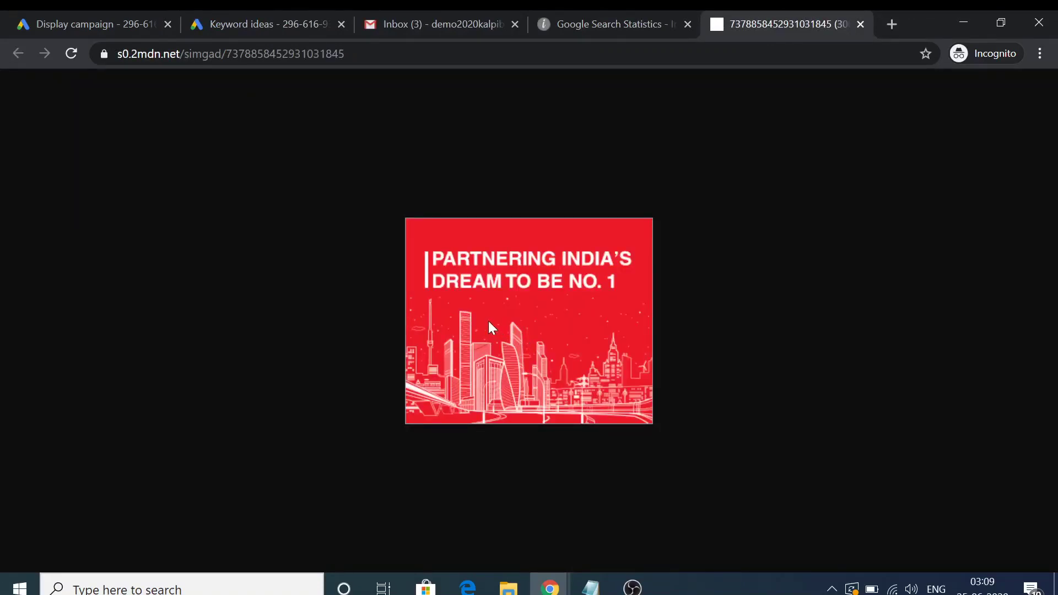
Cancel saving the red ad image and open the Mitsubishi banner ad in its own tab
right_click(491, 325)
left_click(557, 353)
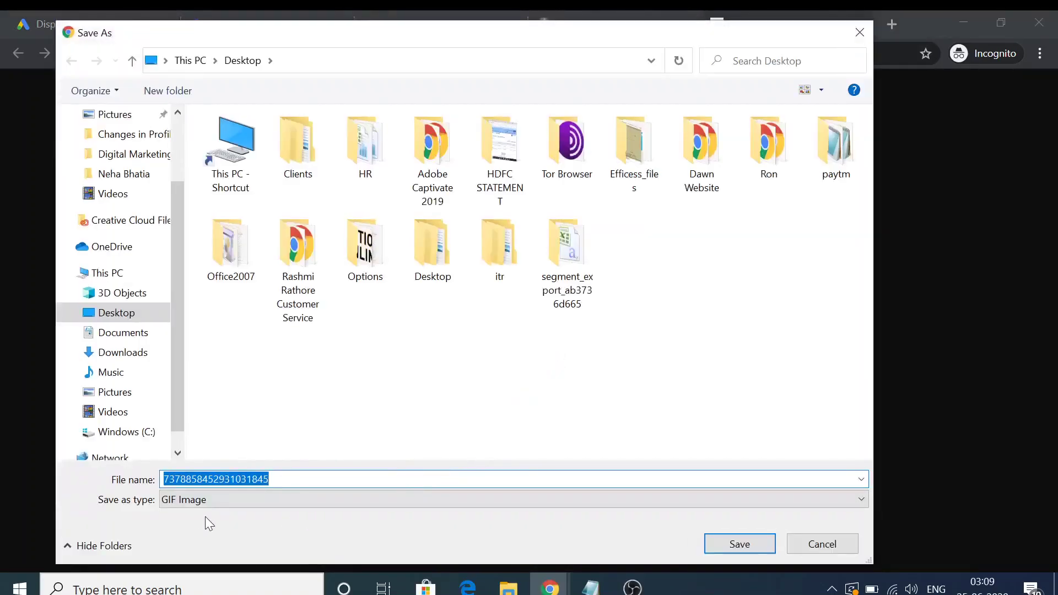
left_click(821, 543)
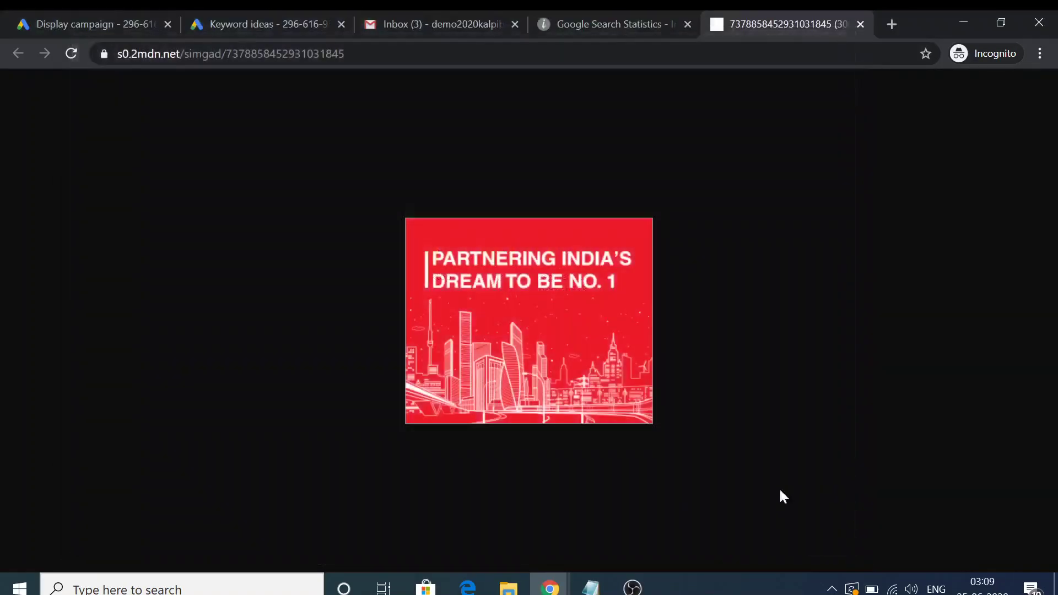
left_click(615, 12)
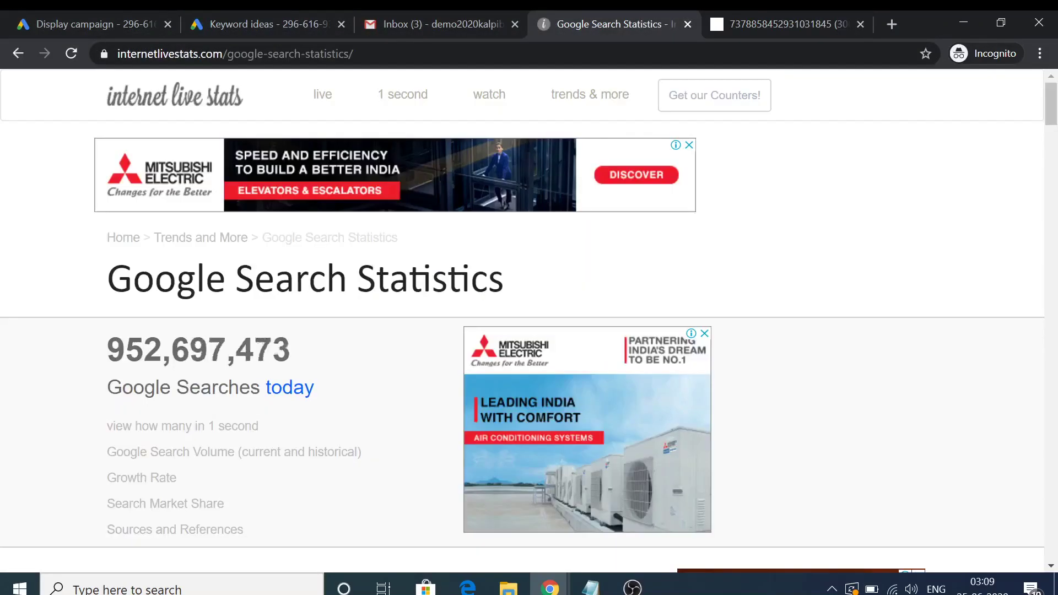
right_click(447, 179)
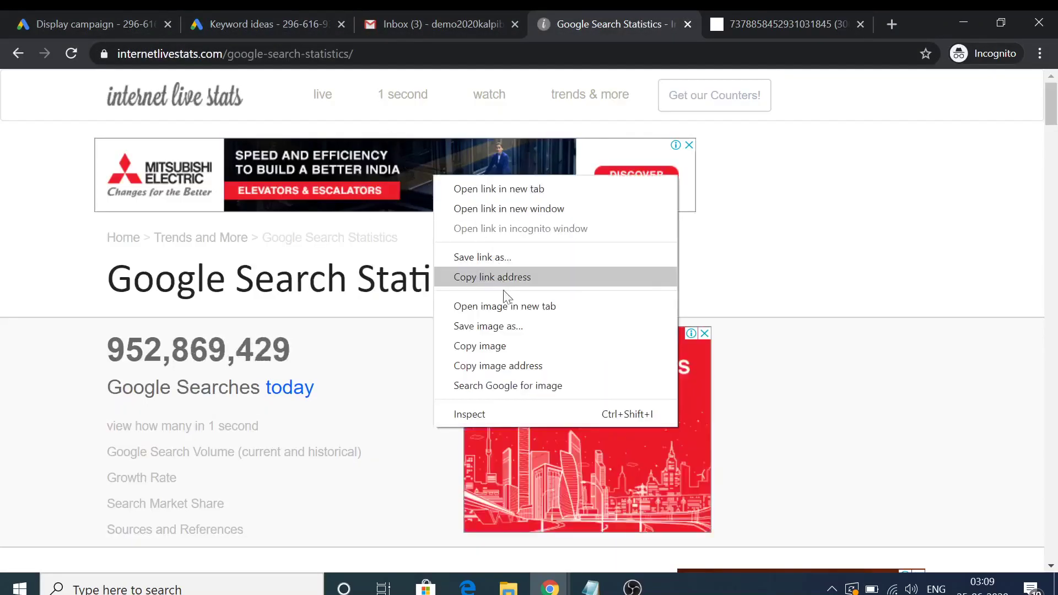
left_click(474, 305)
left_click(695, 11)
left_click(765, 33)
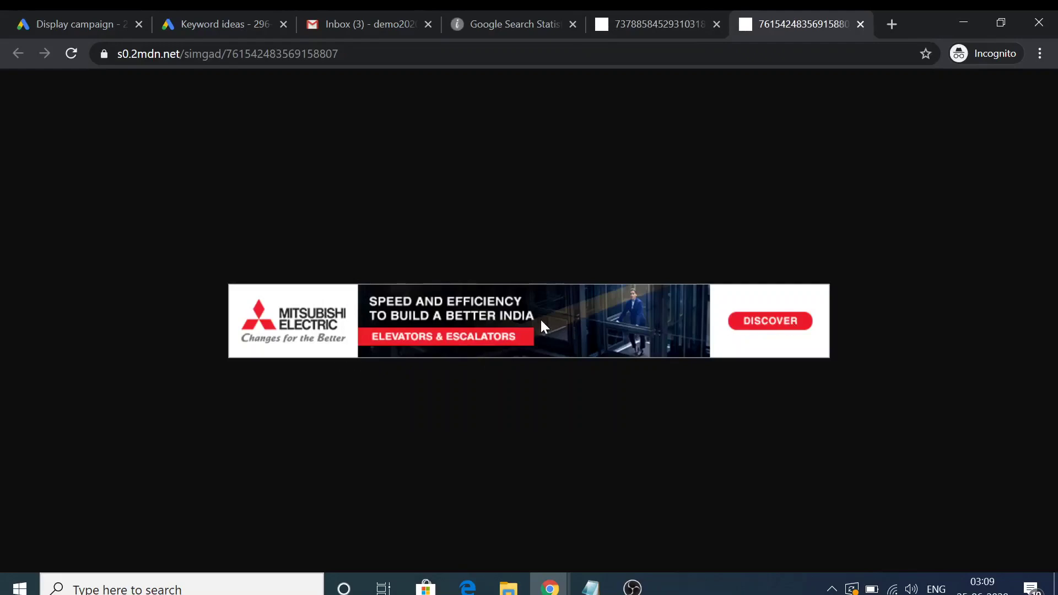
Start saving the Mitsubishi banner image from its tab
left_click(508, 13)
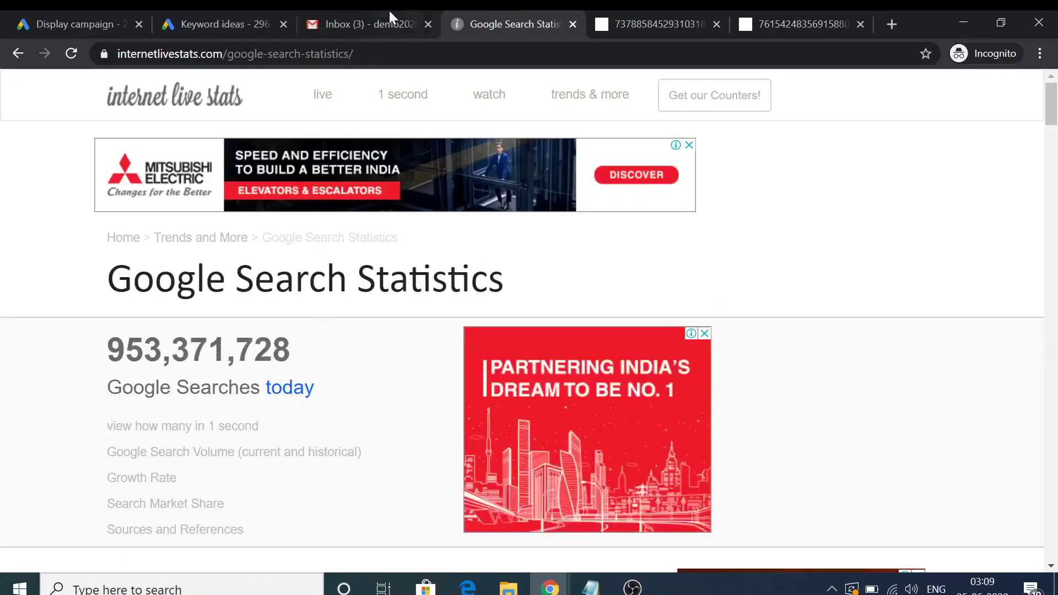
left_click(266, 12)
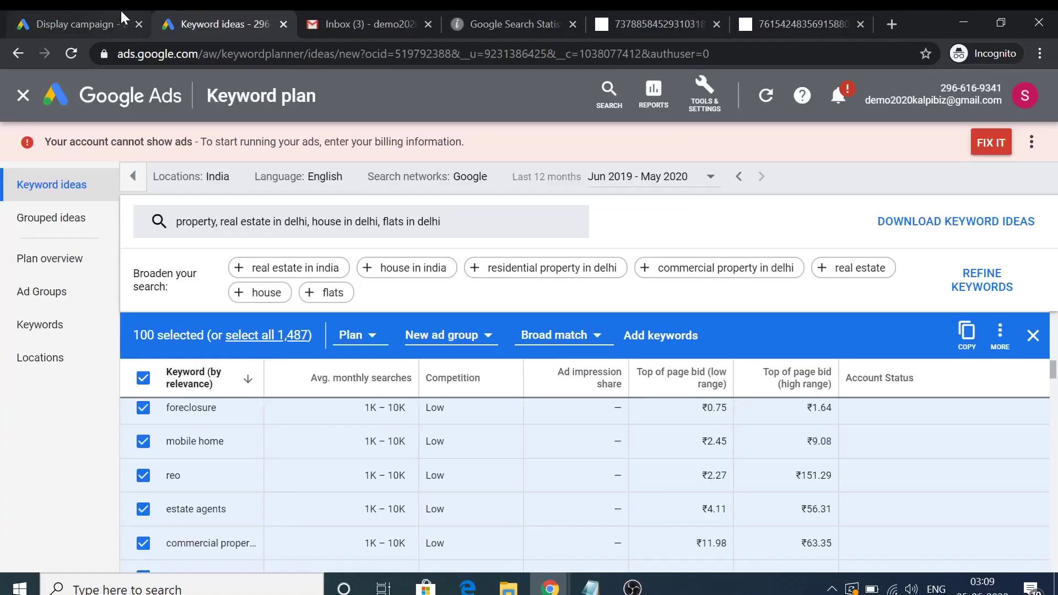
left_click(120, 9)
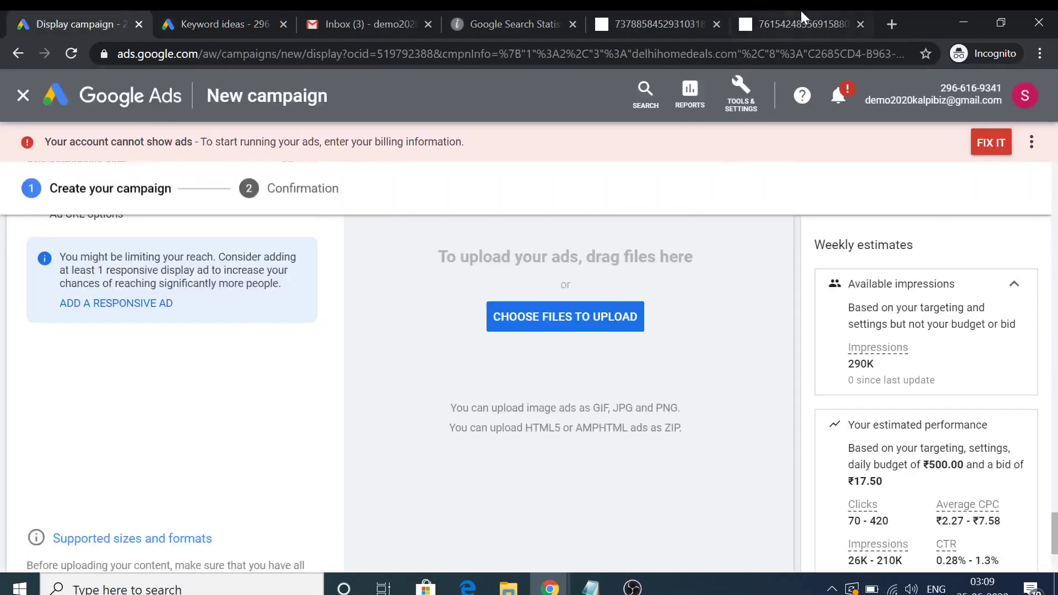
left_click(802, 12)
right_click(632, 287)
left_click(667, 314)
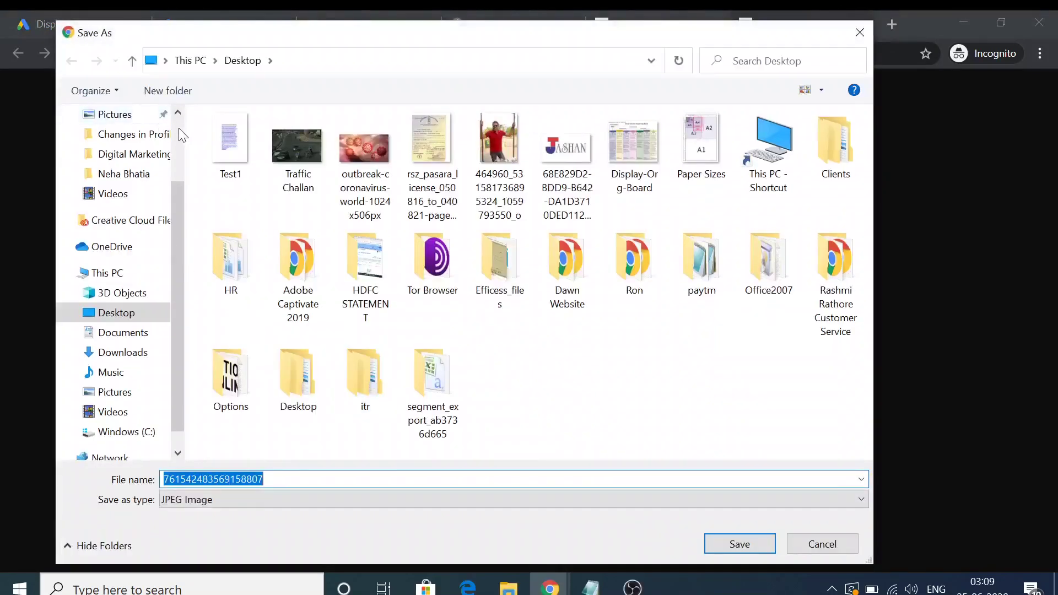
Save the Mitsubishi banner to the Desktop as a JPEG
left_click(180, 129)
left_click(129, 147)
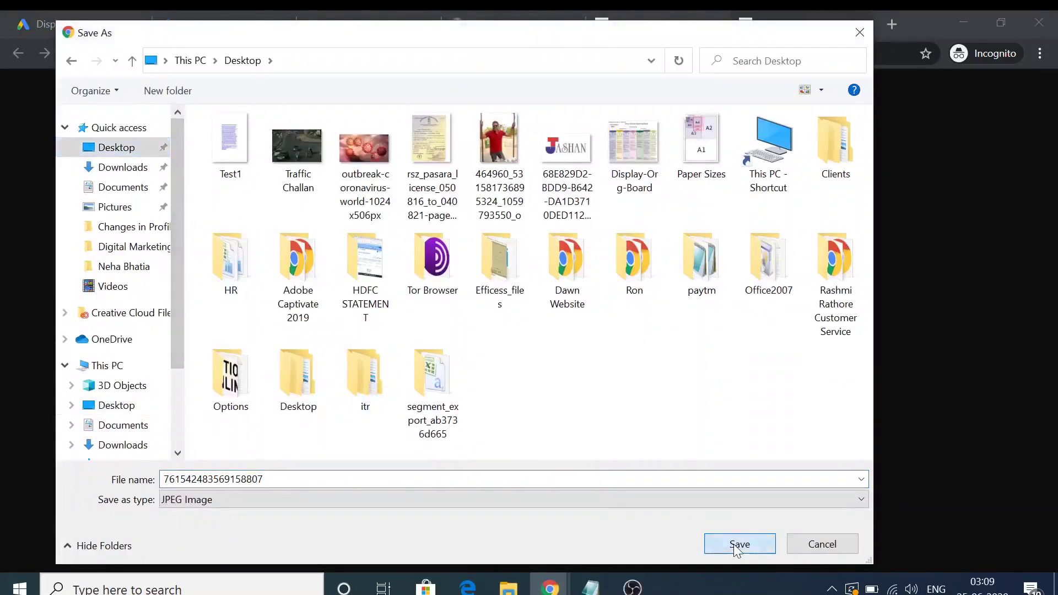
left_click(733, 544)
Upload the banner JPG as an ad and dismiss the over-150 KB size error
left_click(242, 23)
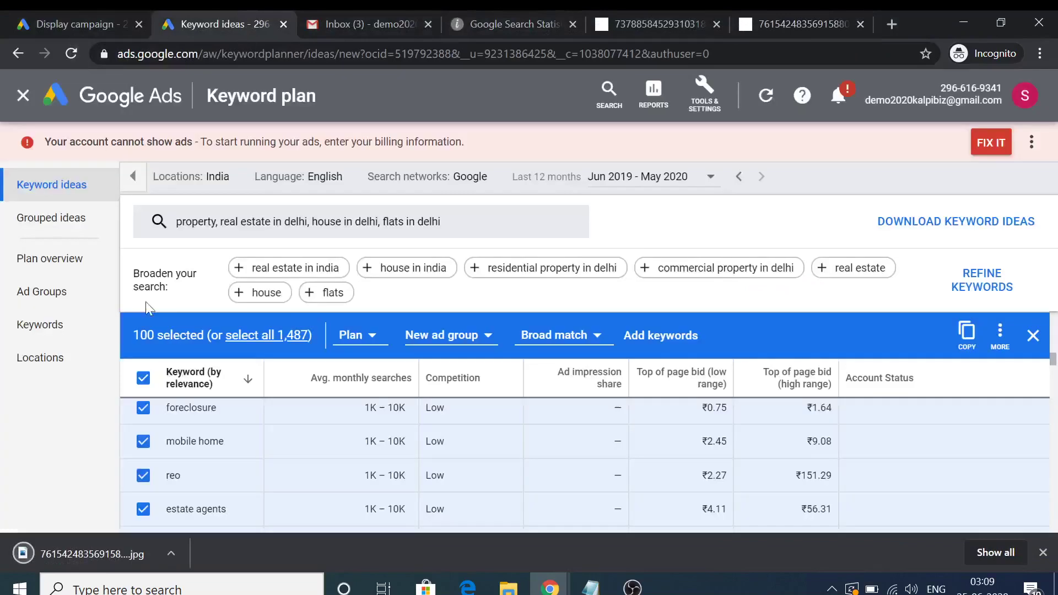
left_click(72, 23)
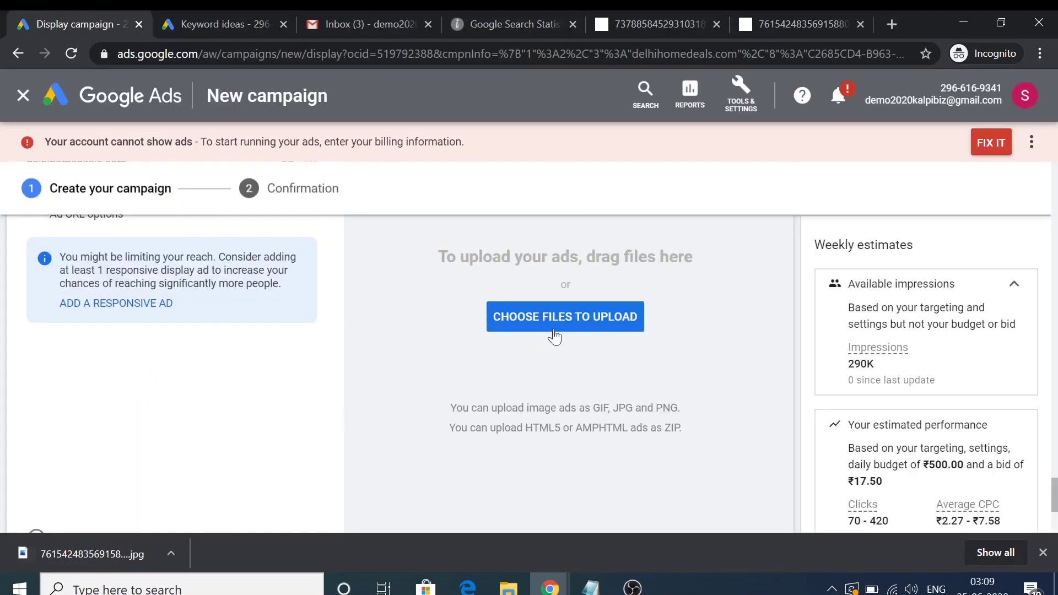
left_click(554, 331)
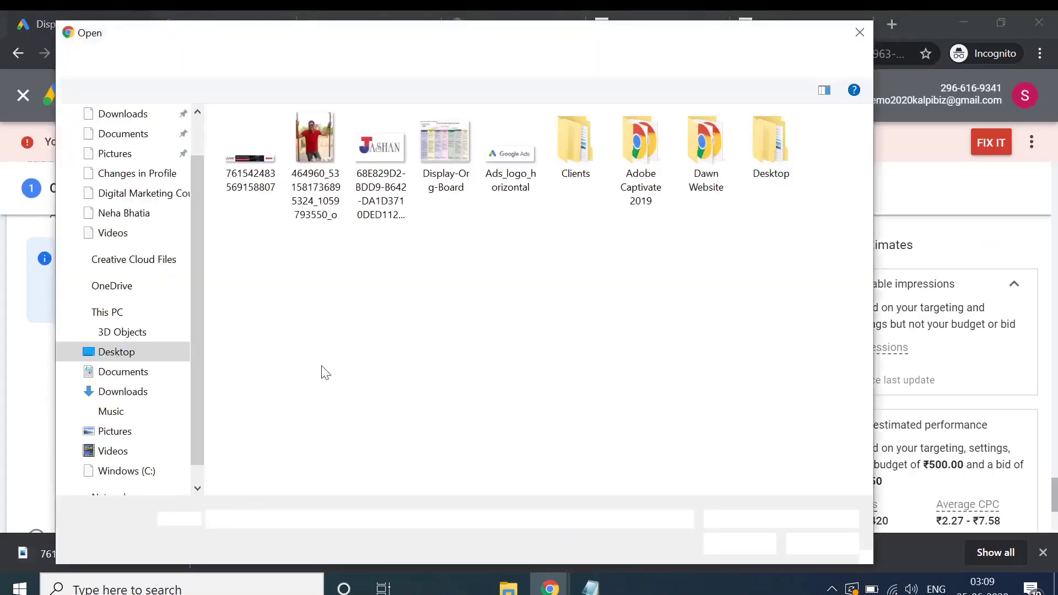
left_click(246, 184)
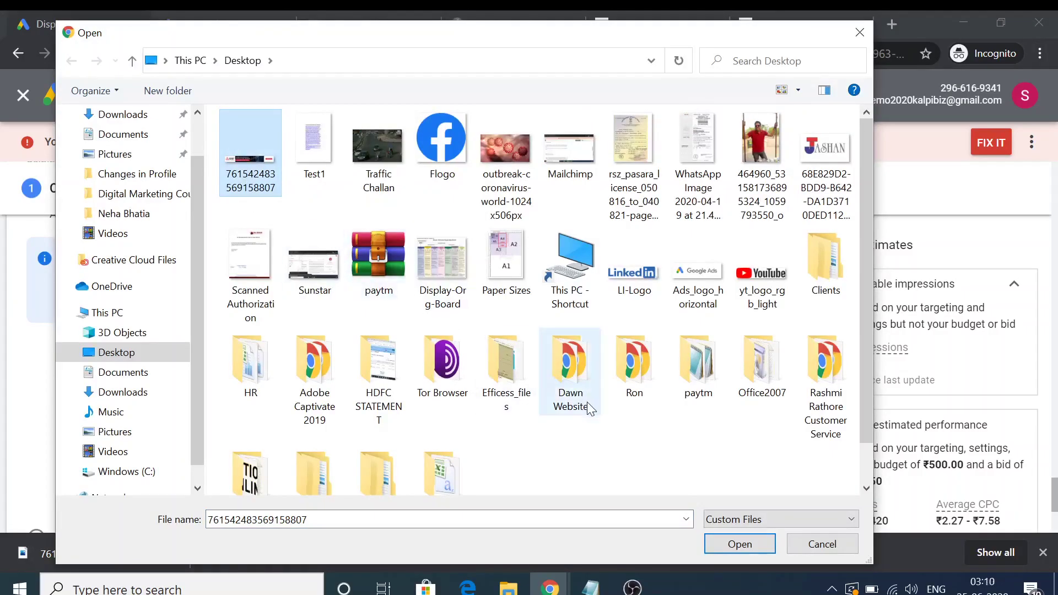
key("Return")
scroll(534, 364, "down", 2)
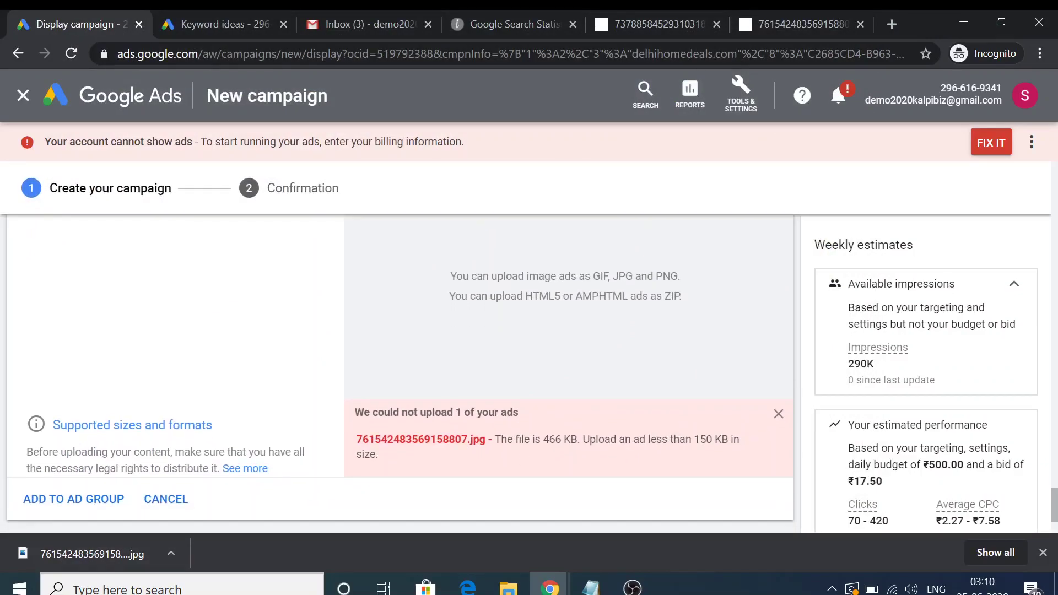
left_click(779, 414)
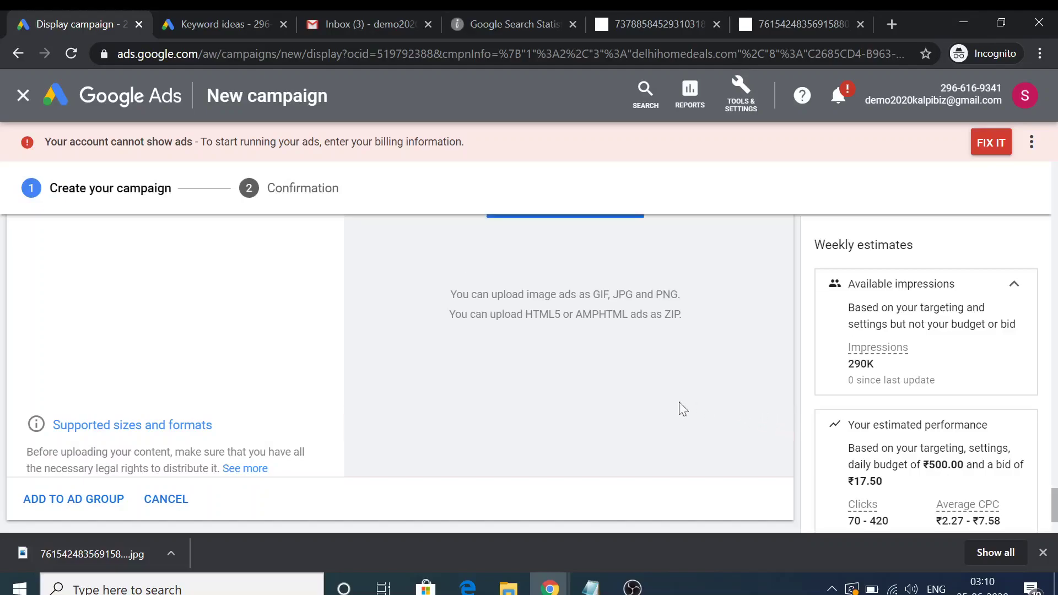
scroll(521, 351, "up", 4)
Upload Flogo.png (512×512) and Ads_logo_horizontal.png (1501×472); both are rejected as unsupported sizes
left_click(548, 423)
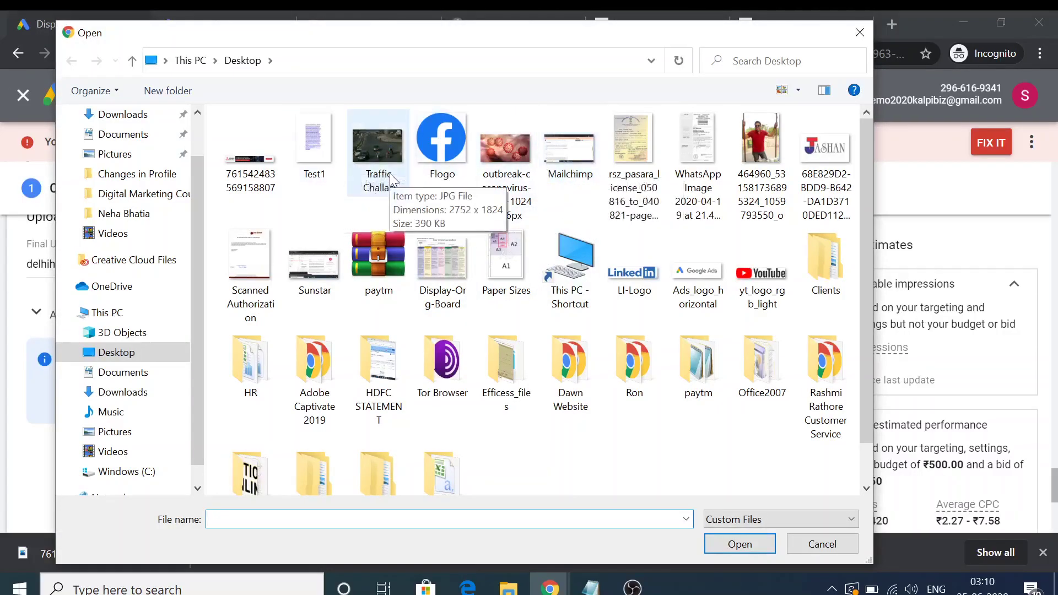
double_click(431, 160)
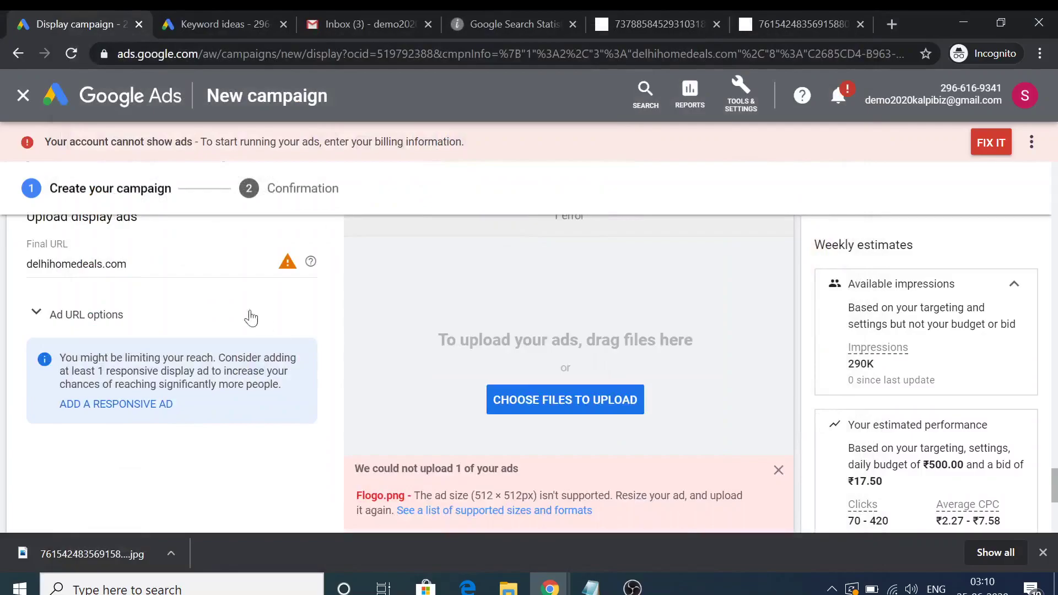
left_click(567, 409)
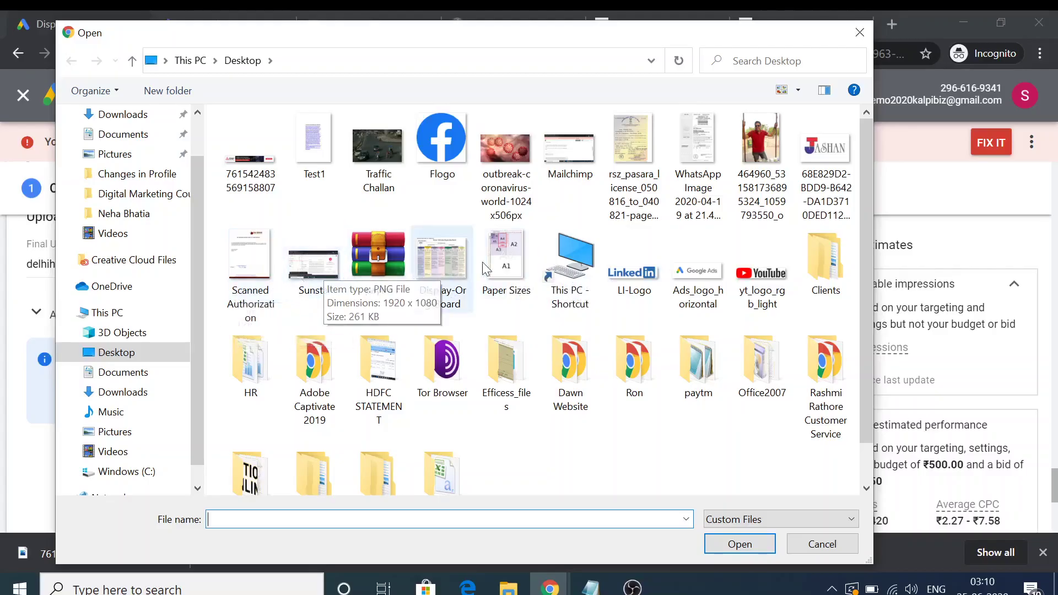
double_click(692, 272)
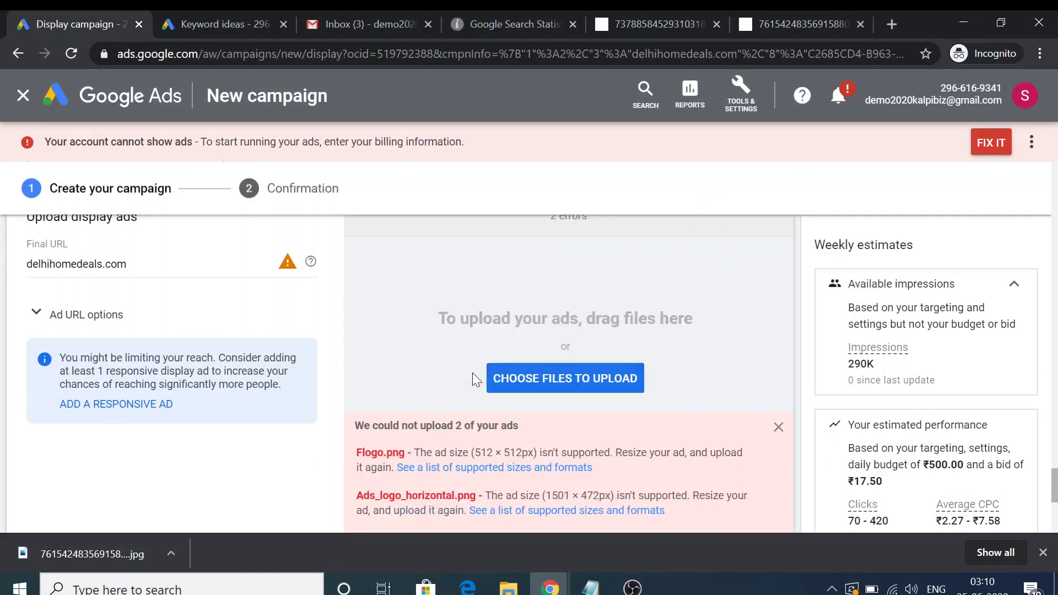
right_click(489, 469)
Open the supported sizes help article and expand 'Animated and non-animated image ads'
left_click(525, 333)
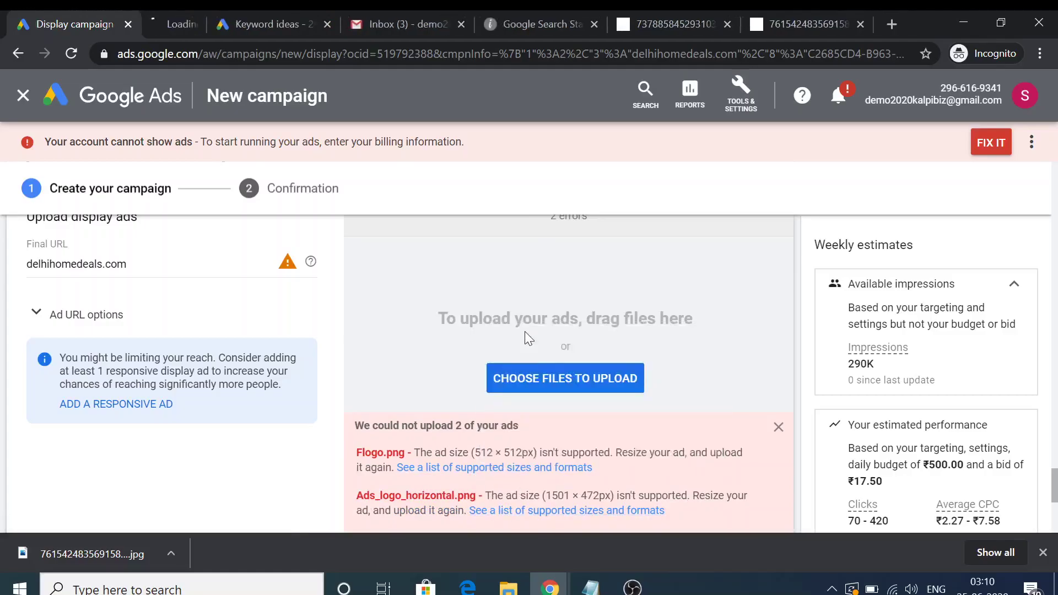
left_click(196, 13)
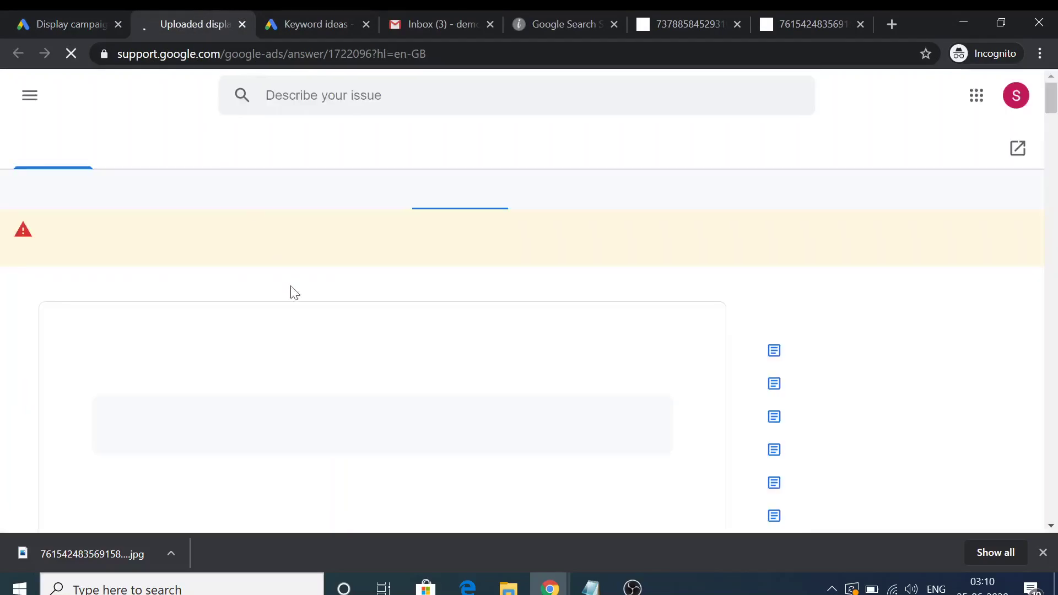
scroll(80, 361, "down", 4)
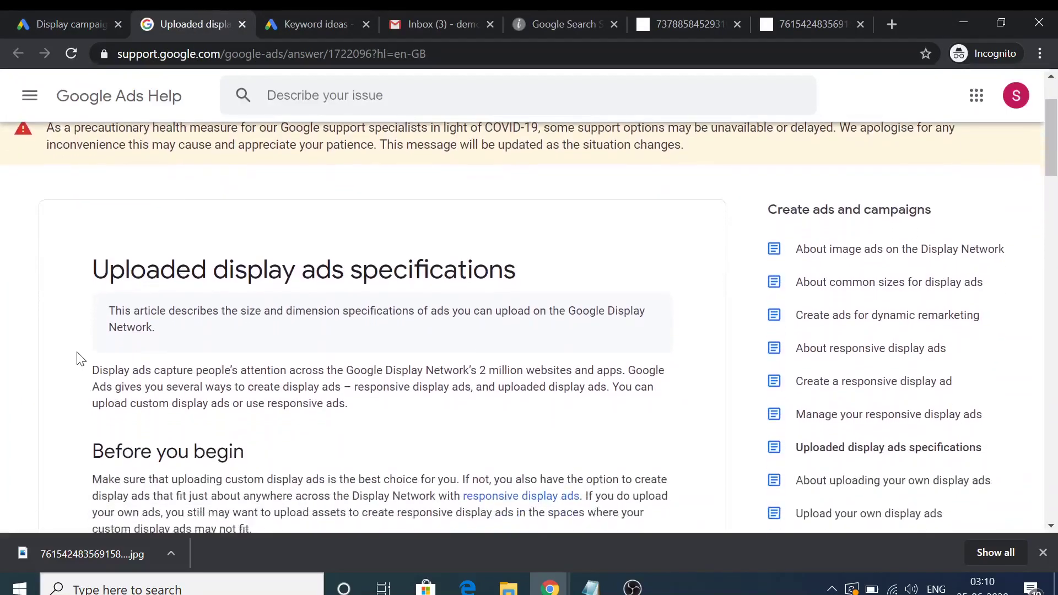
scroll(80, 359, "down", 5)
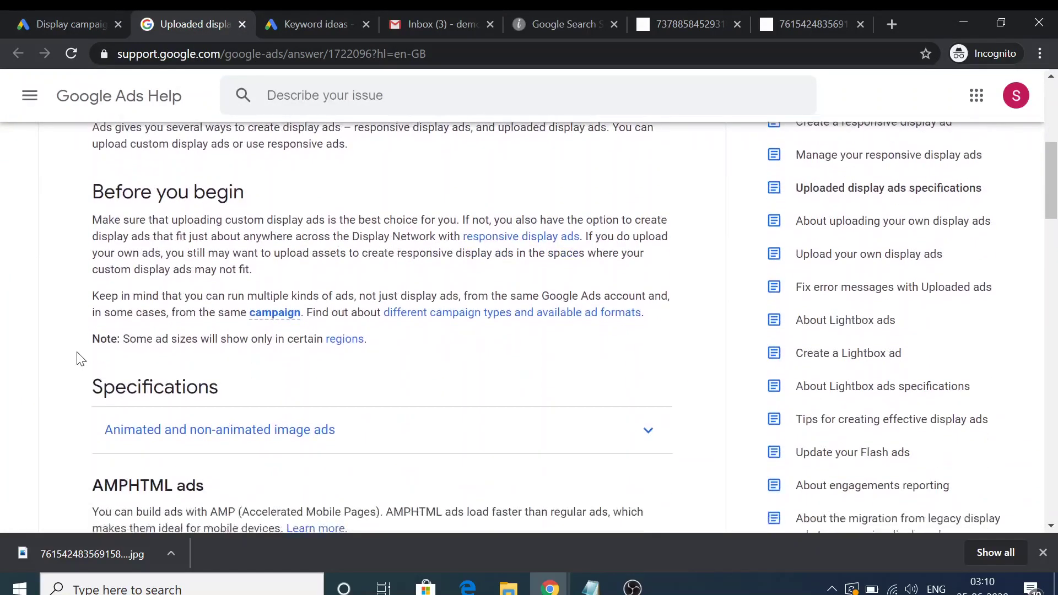
scroll(148, 345, "down", 2)
left_click(332, 213)
Scroll through the supported ad sizes list, then view the Mitsubishi air-conditioning ad image
scroll(197, 415, "down", 3)
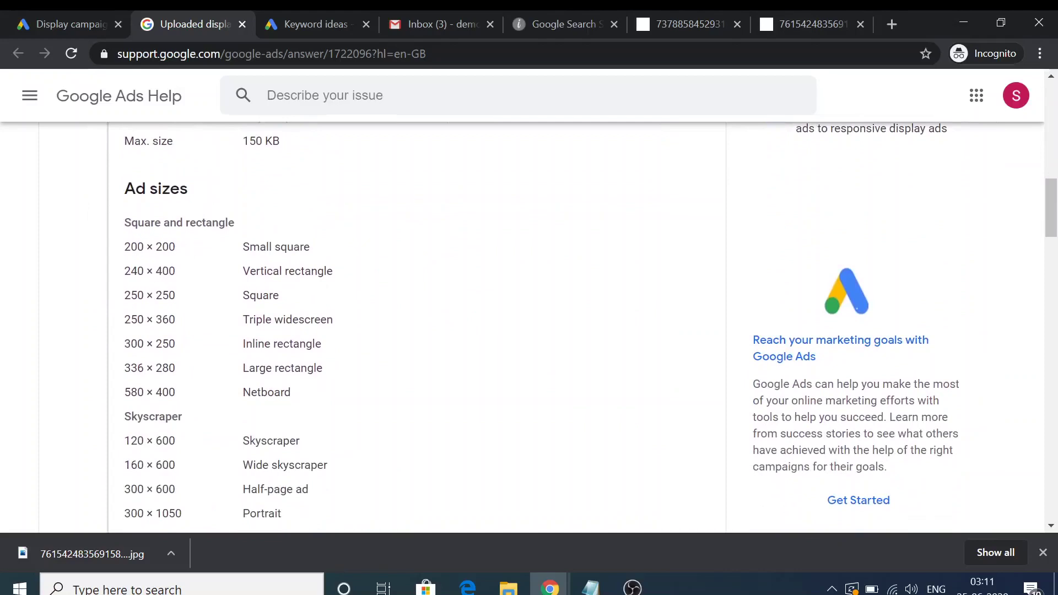
scroll(161, 274, "down", 2)
scroll(191, 314, "down", 4)
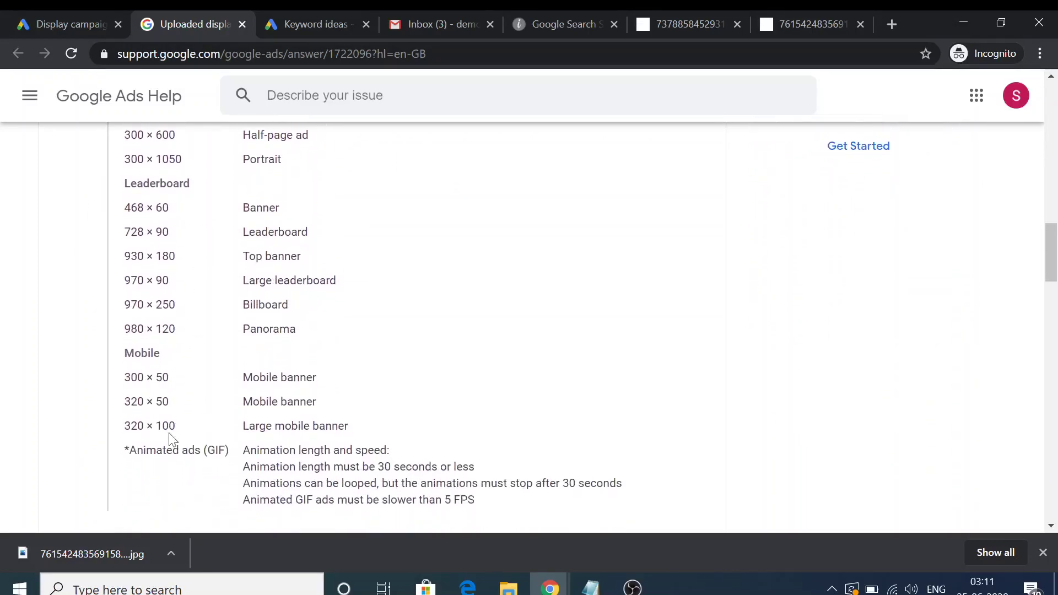
scroll(172, 329, "up", 1)
scroll(173, 328, "down", 5)
scroll(173, 328, "up", 2)
scroll(171, 315, "up", 7)
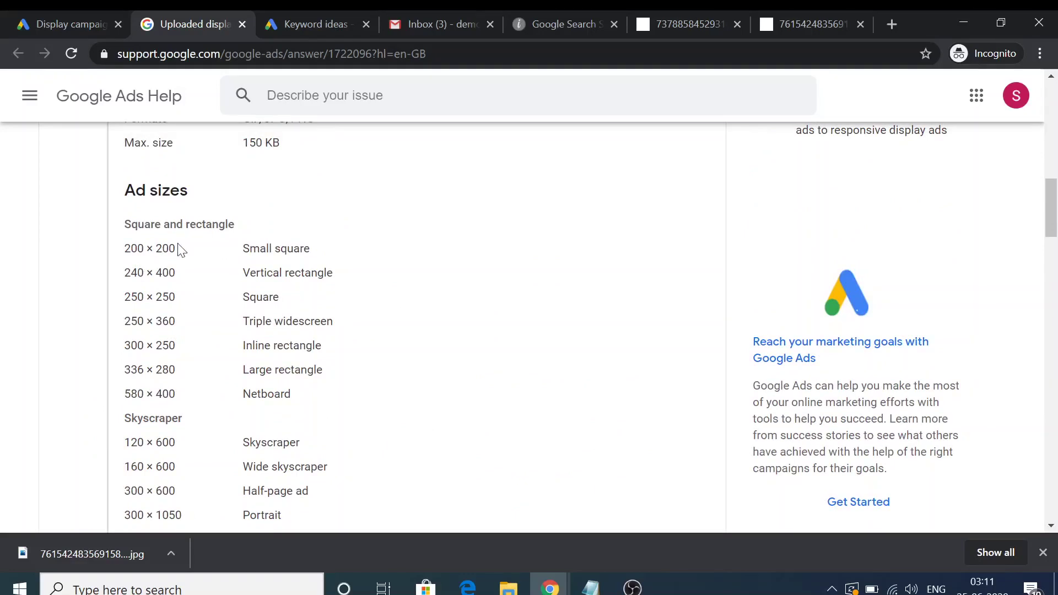
left_click(795, 12)
Inspect the air-conditioning ad image to confirm it is 300 × 250
left_click(717, 11)
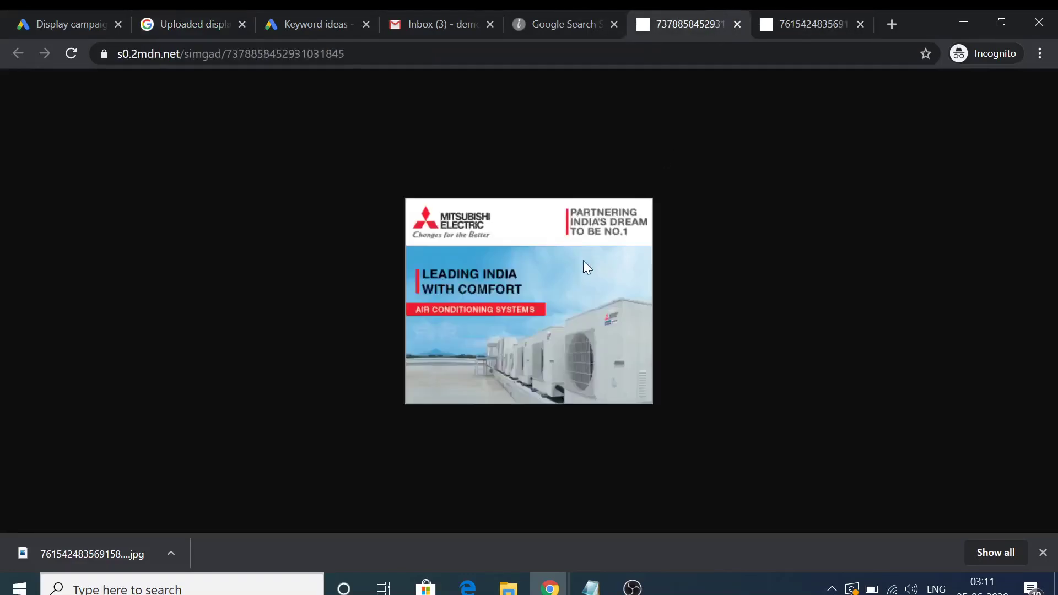
right_click(520, 277)
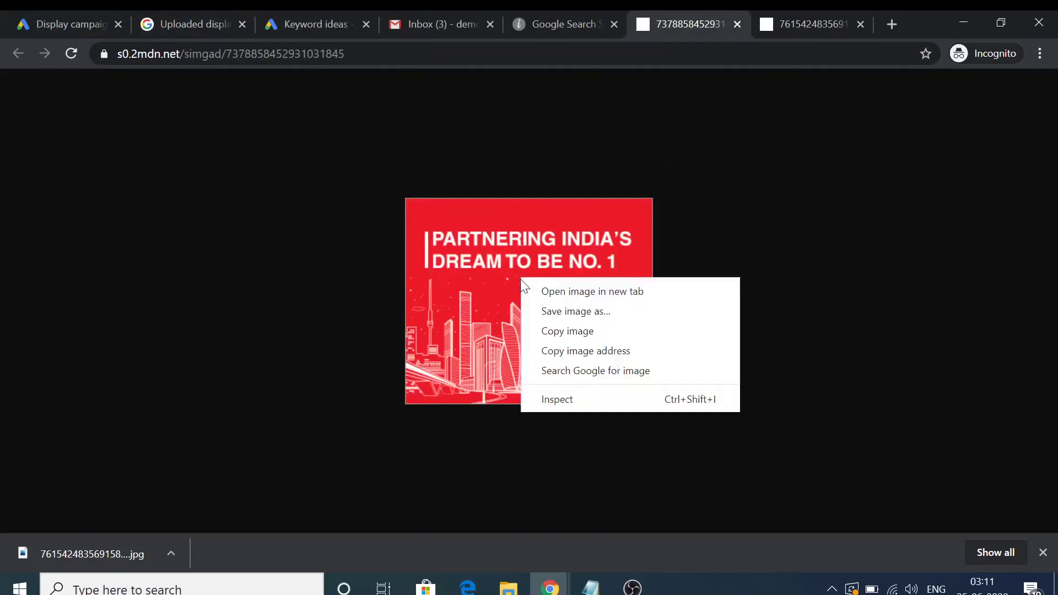
left_click(557, 400)
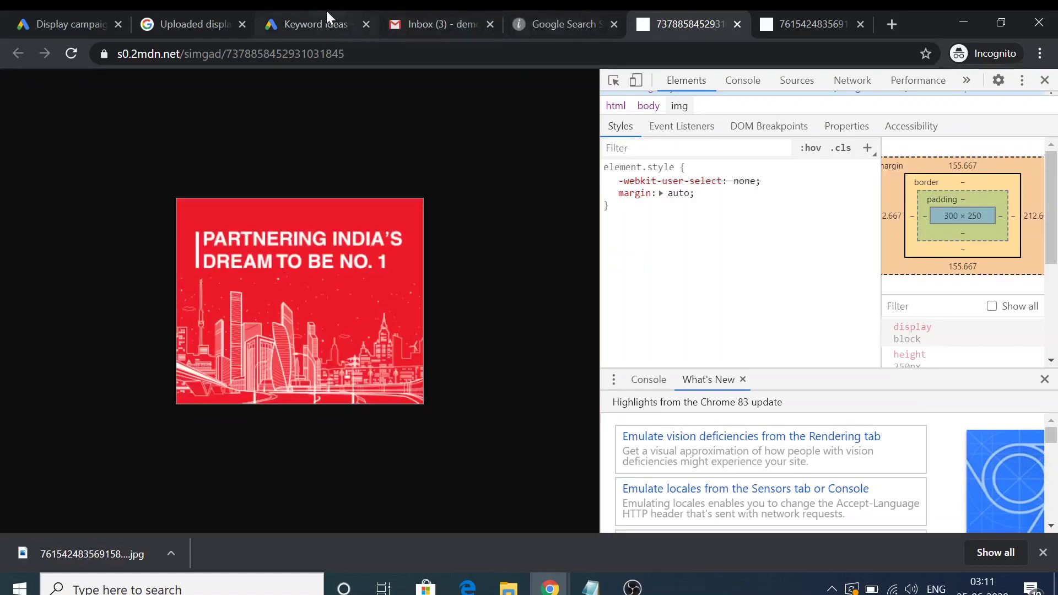
Highlight the 300 × 250 Inline rectangle row in the specifications, then return to the campaign upload page
left_click(326, 19)
left_click(557, 12)
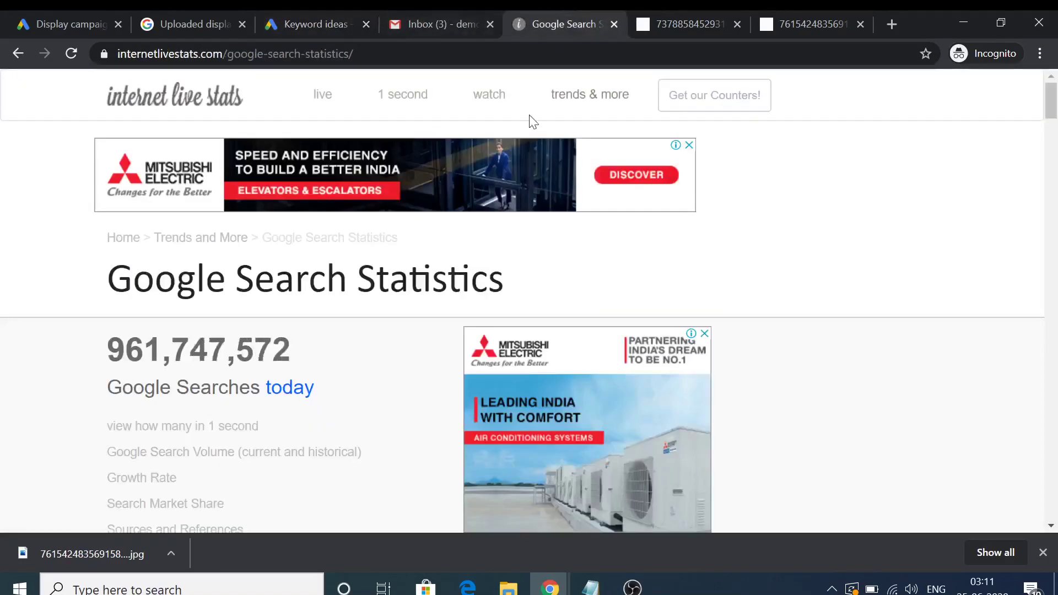
left_click(203, 12)
left_click(313, 10)
left_click(187, 21)
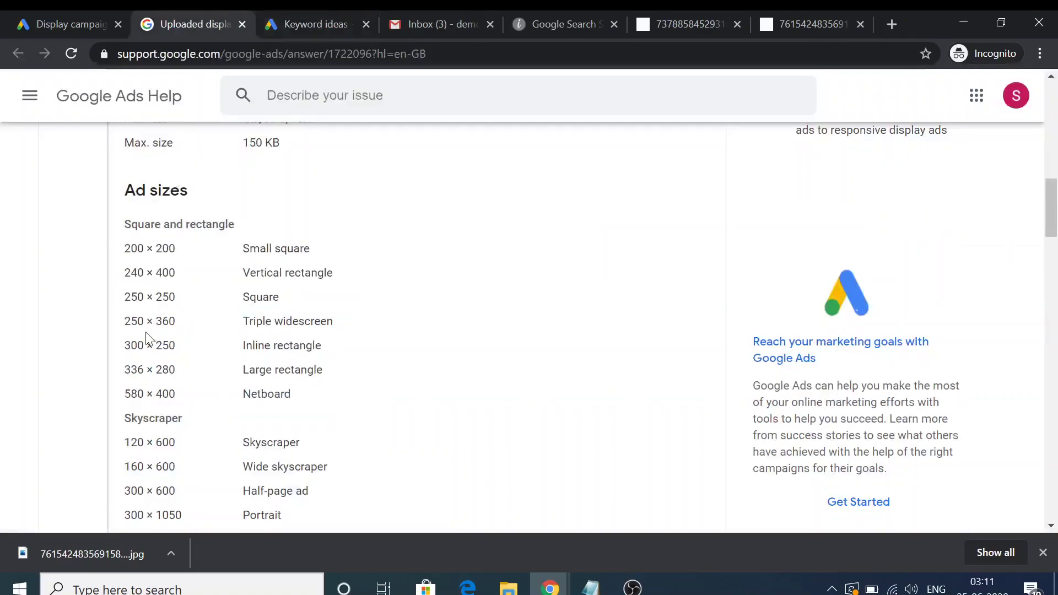
left_click_drag(124, 345, 333, 358)
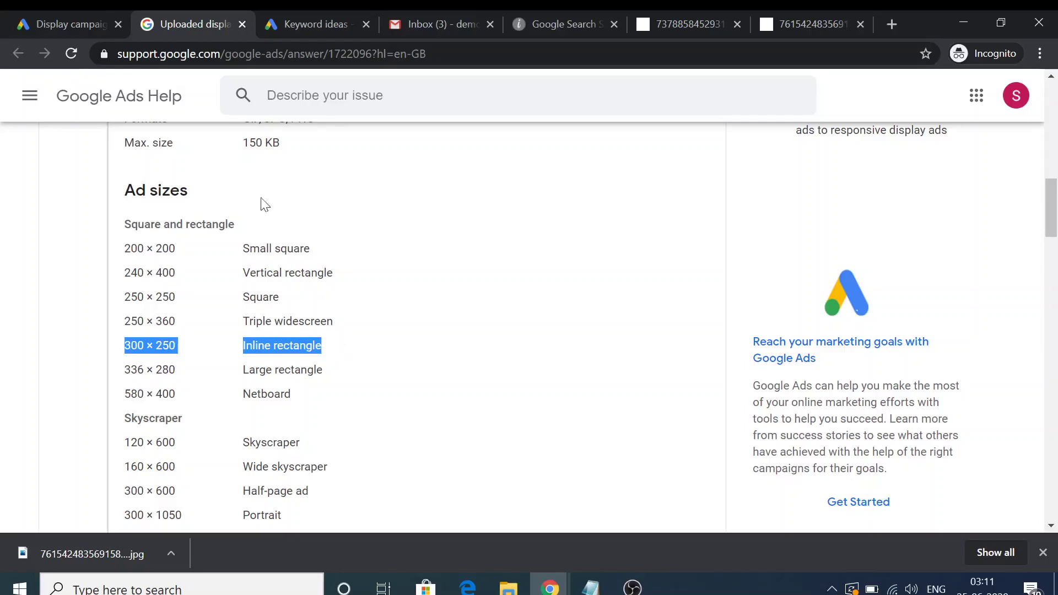
left_click(94, 17)
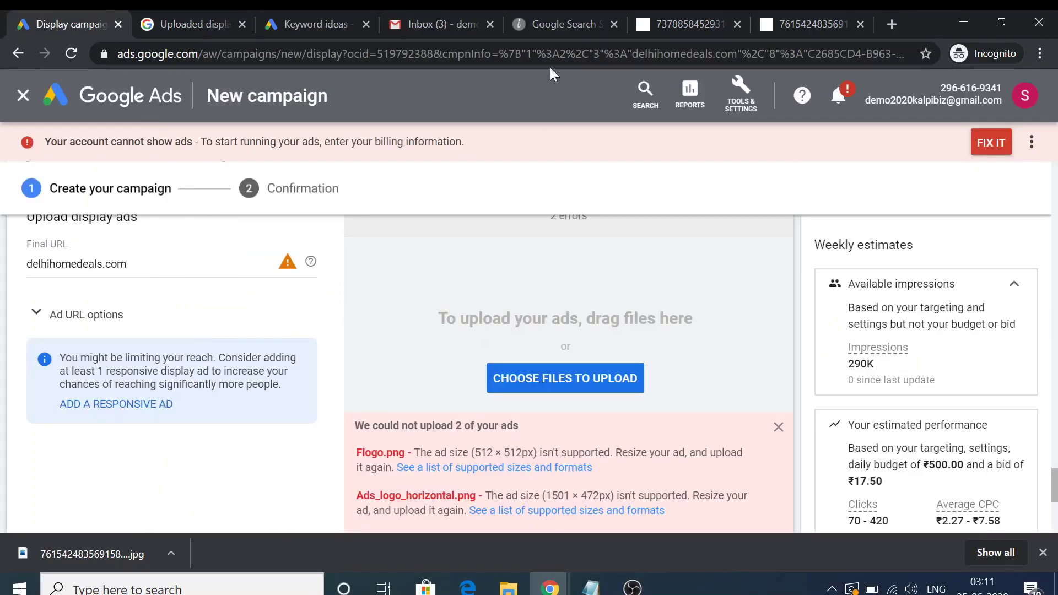
Save the 300 × 250 air-conditioning ad image to the Desktop
left_click(788, 23)
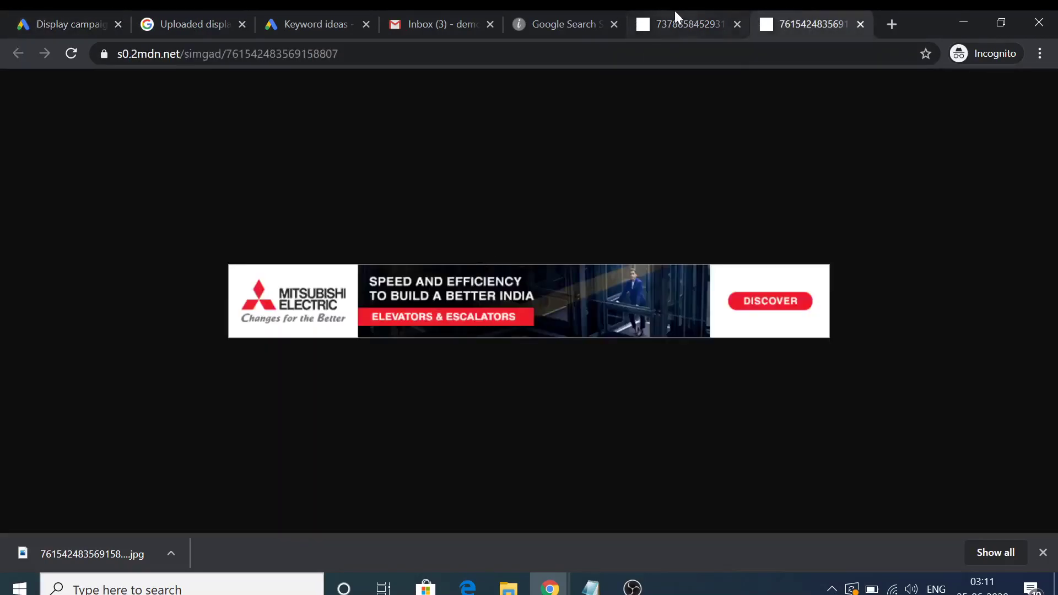
left_click(679, 11)
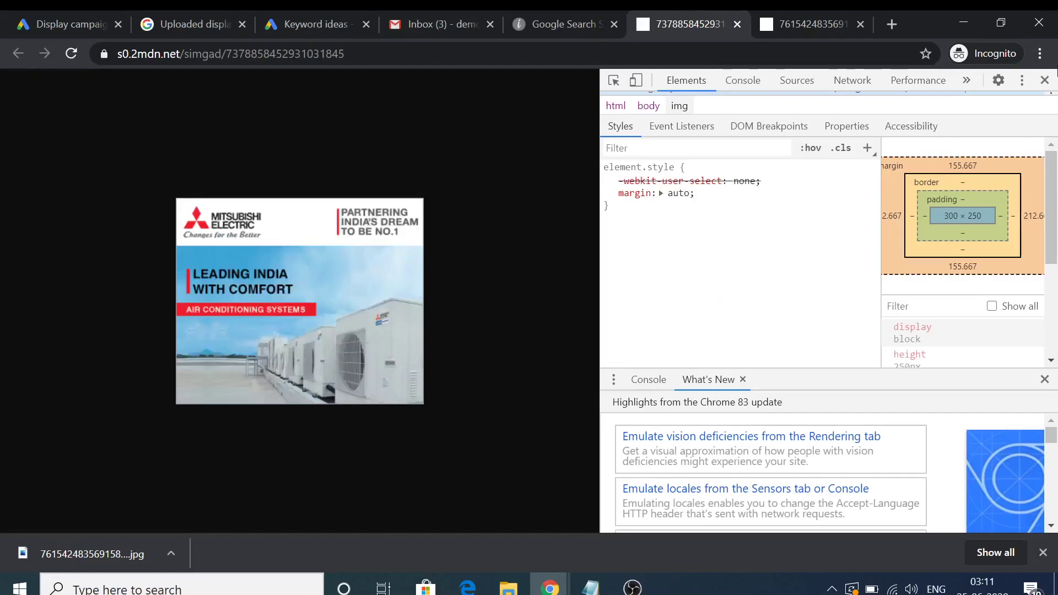
left_click(1045, 80)
right_click(543, 293)
left_click(567, 330)
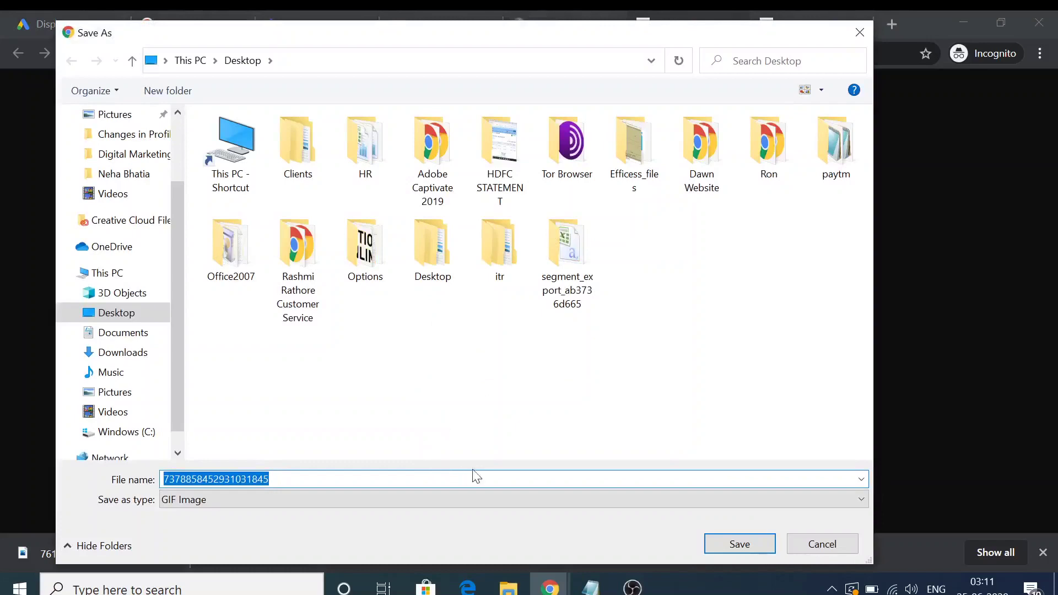
left_click(732, 541)
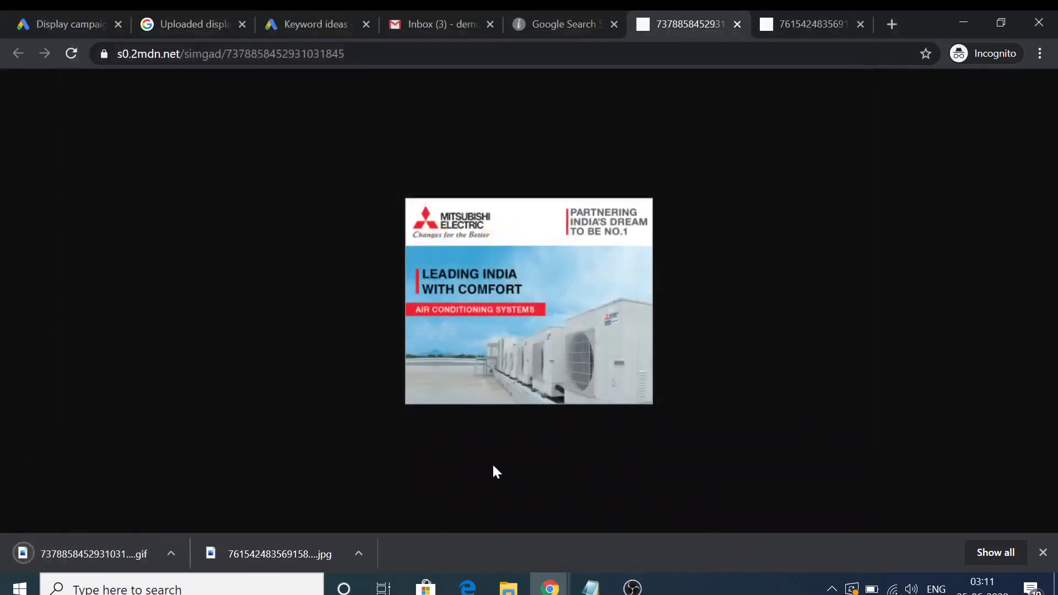
Upload the saved GIF ad to the campaign and dismiss the failed-uploads notice
left_click(160, 19)
left_click(82, 19)
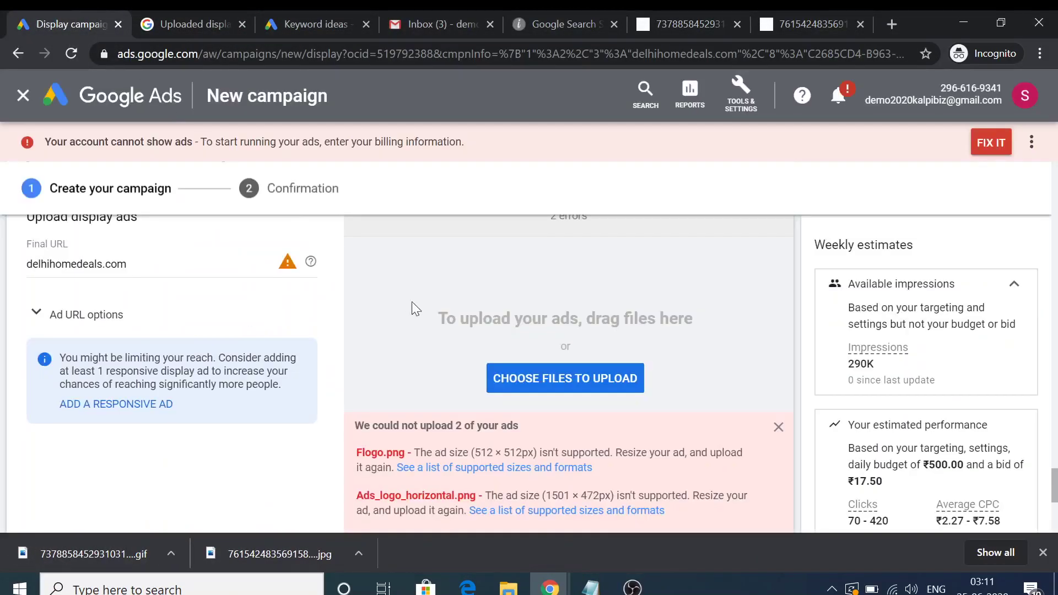
left_click(536, 378)
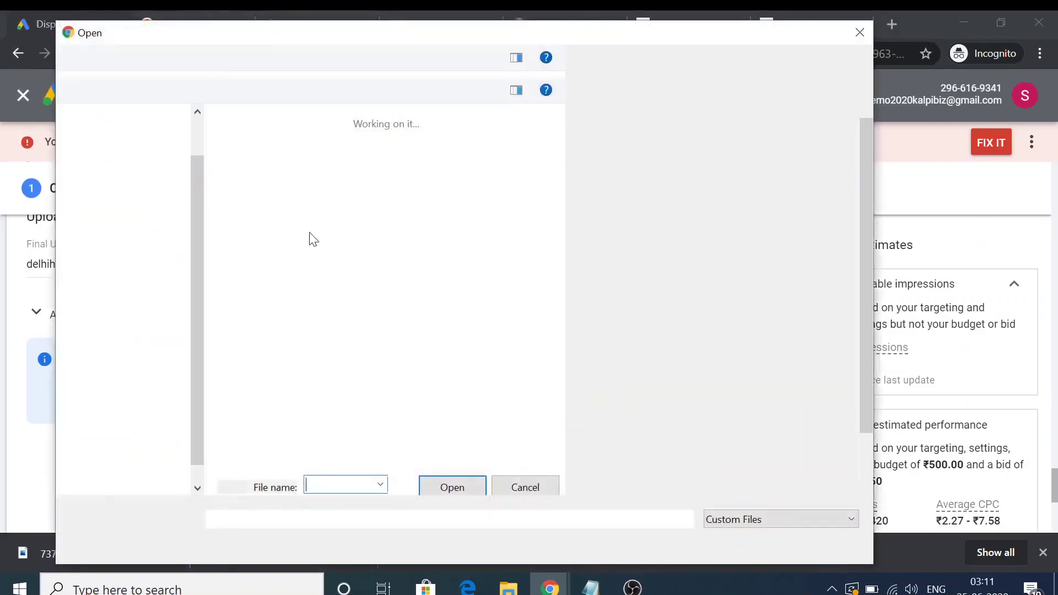
double_click(271, 190)
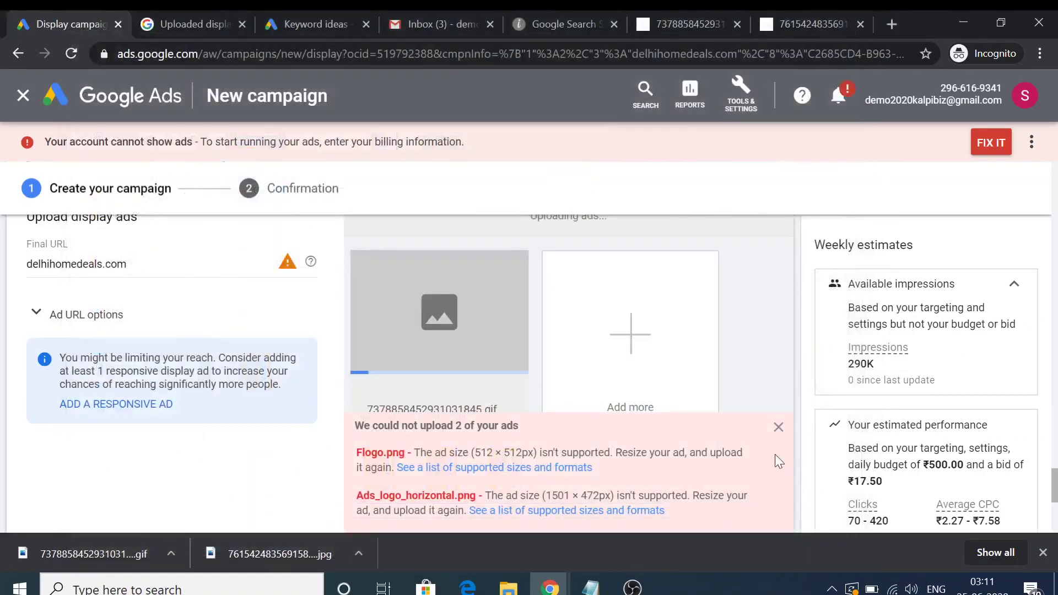
left_click(778, 428)
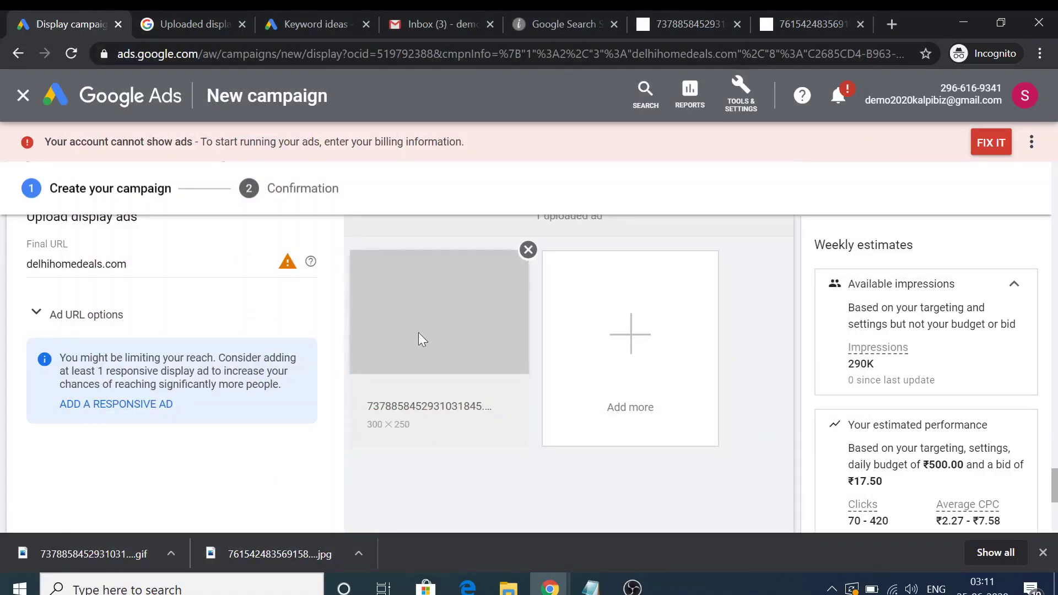
scroll(432, 362, "down", 3)
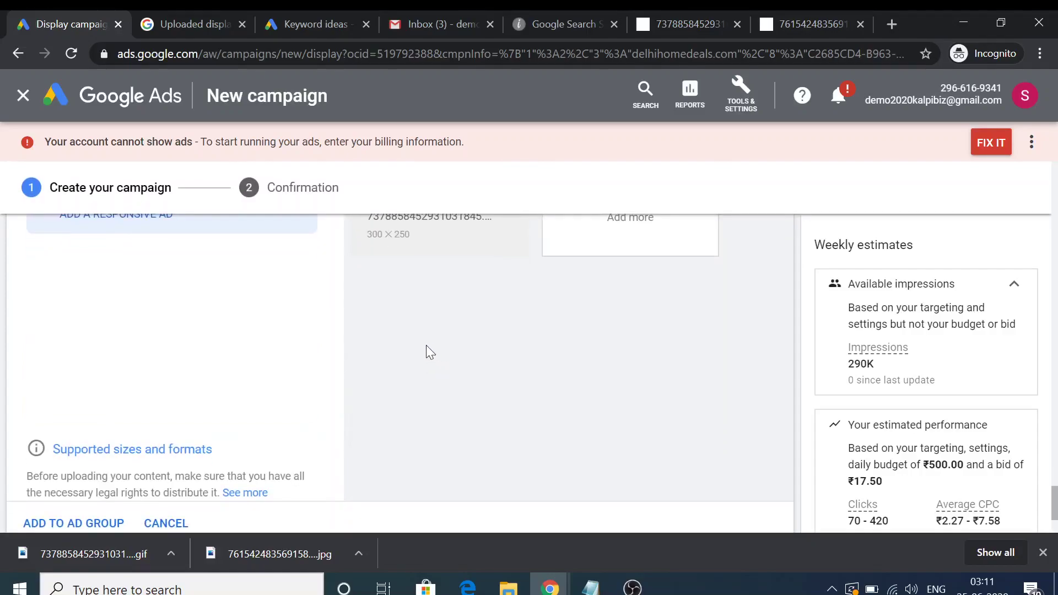
scroll(434, 340, "down", 2)
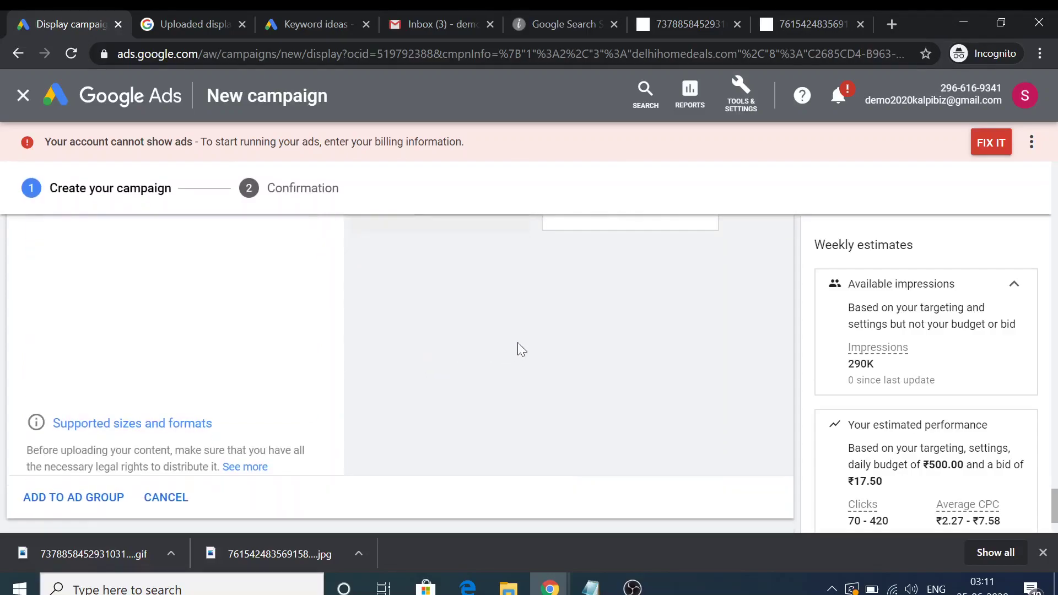
scroll(51, 422, "up", 3)
scroll(73, 419, "down", 3)
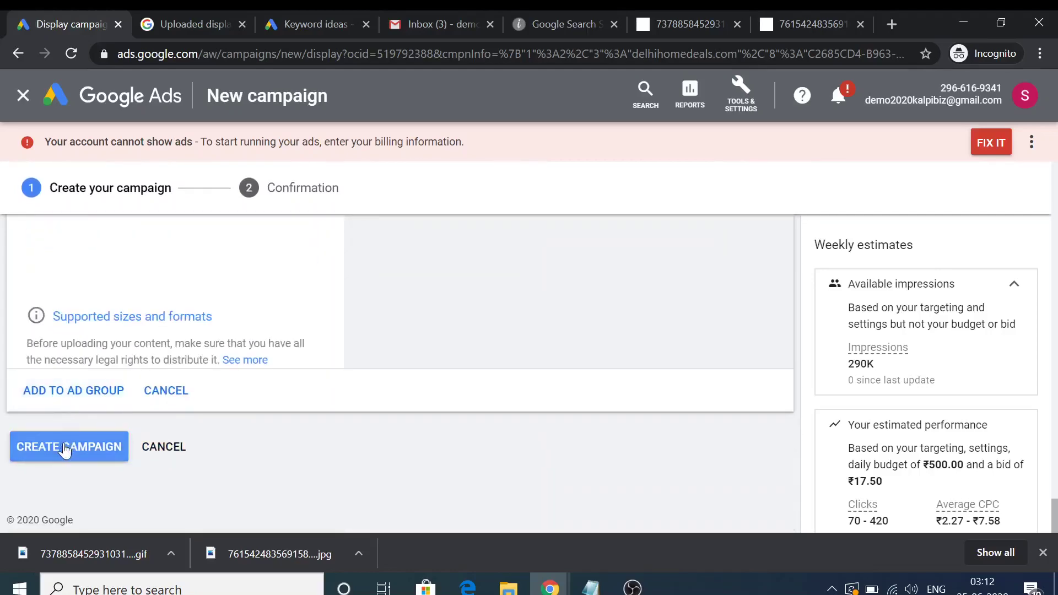
Create the Sales-Display-1 campaign and continue to its ad groups, showing Ad group 1 as Eligible
left_click(64, 444)
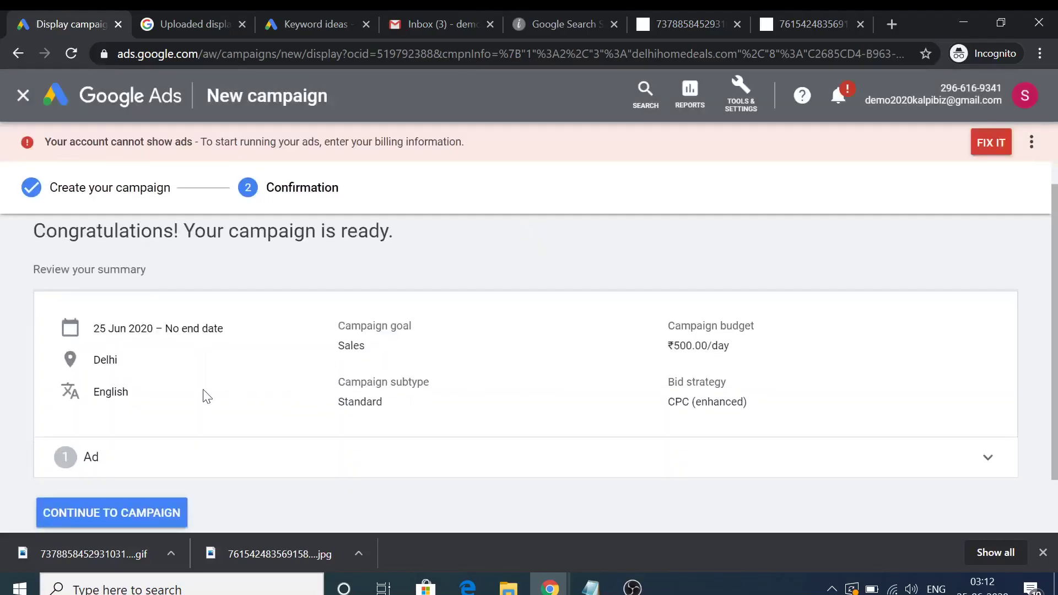
scroll(186, 399, "down", 2)
left_click(109, 445)
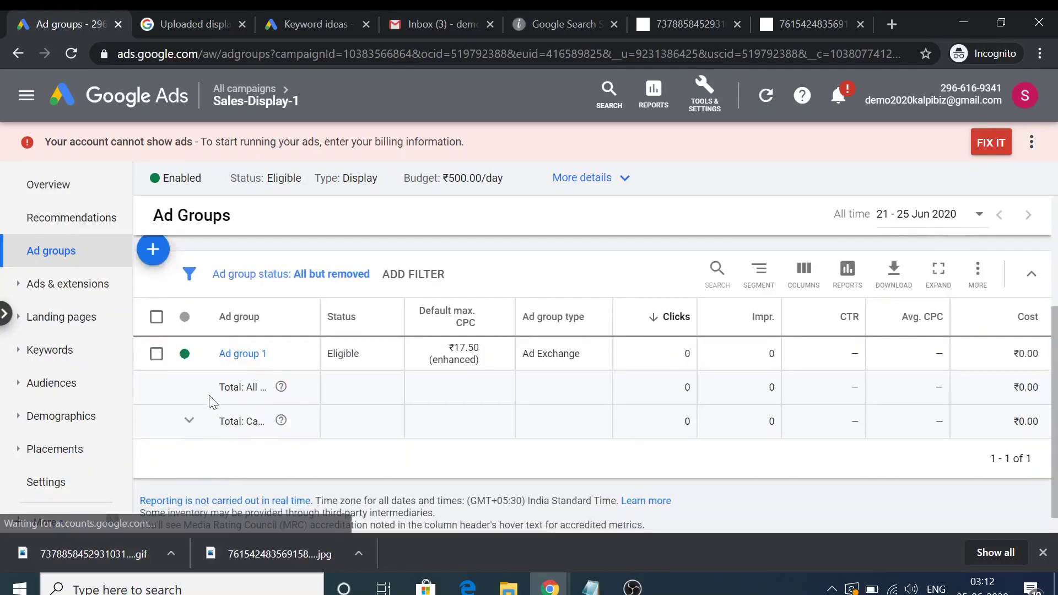
scroll(419, 350, "down", 1)
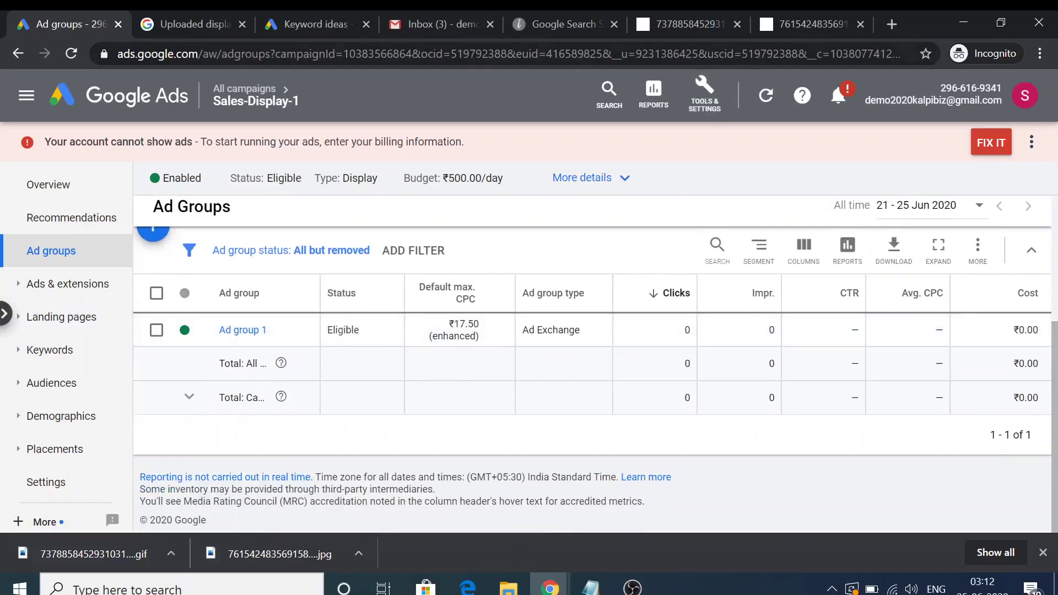
From the Google Search page, follow the live Mitsubishi Electric ad to its website
left_click(789, 20)
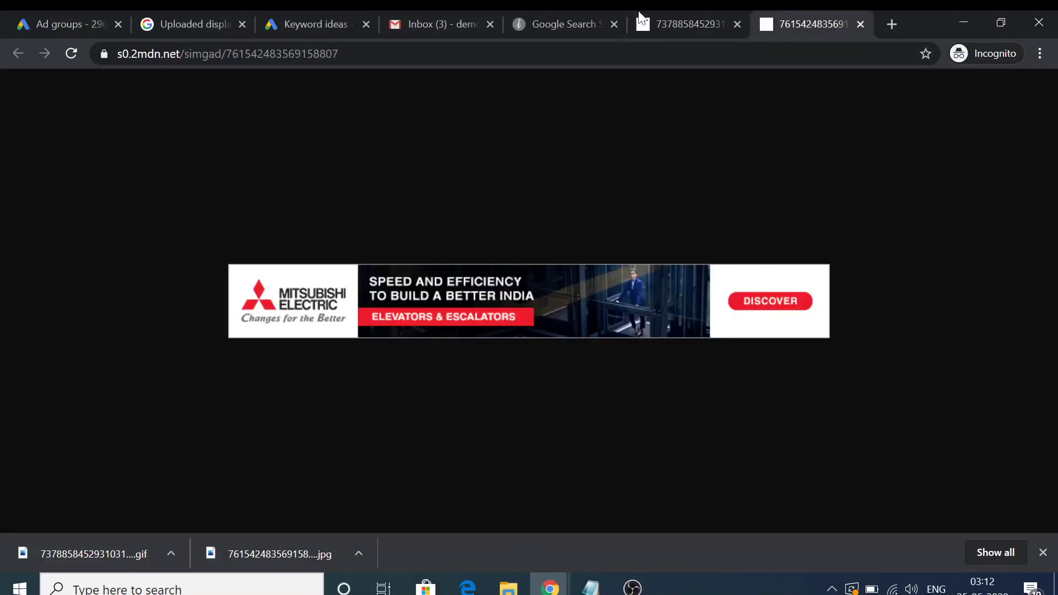
left_click(554, 16)
left_click(567, 444)
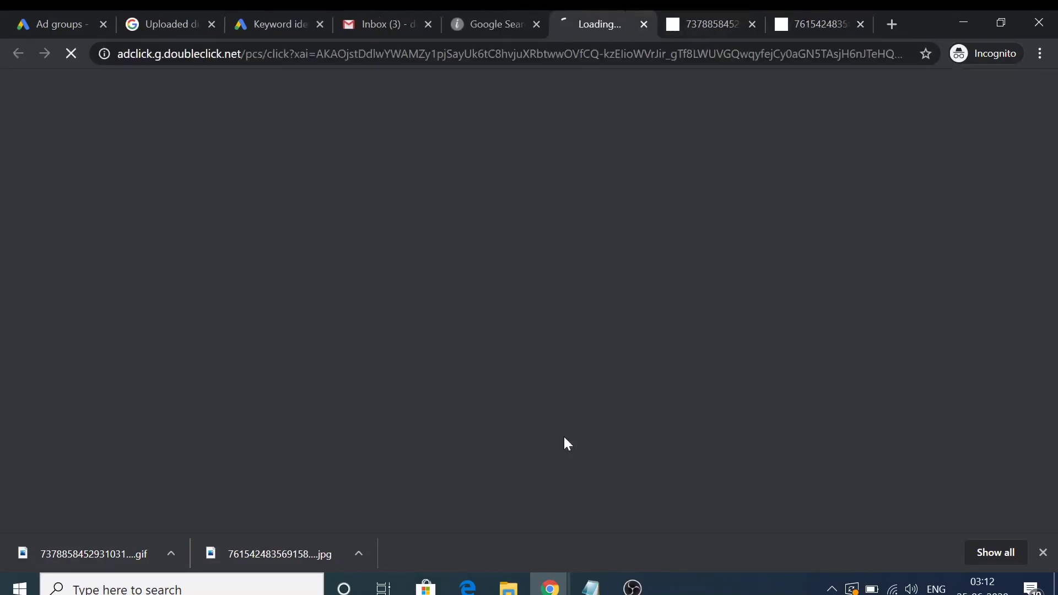